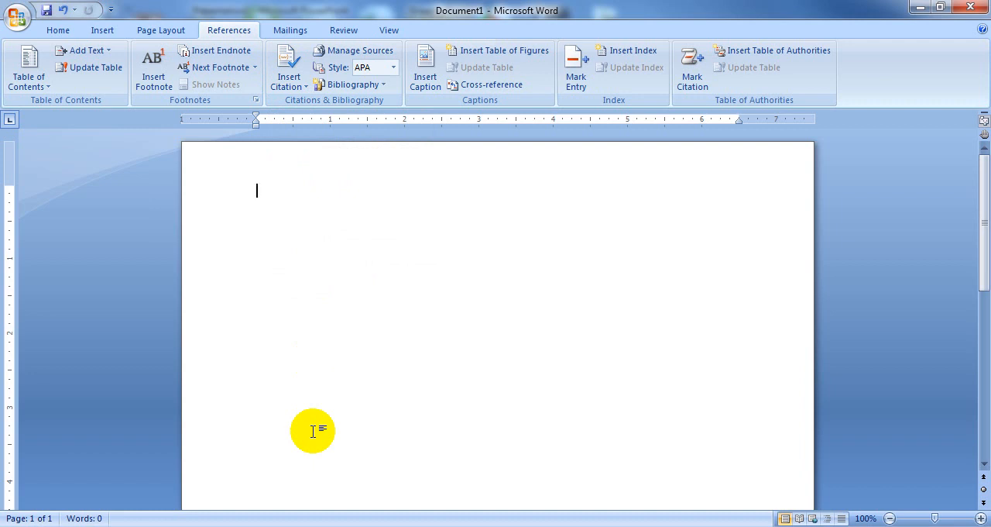
Step: Generate sample paragraphs in the blank document with the =RAND() function
{"action": "type", "text": "=RAND("}
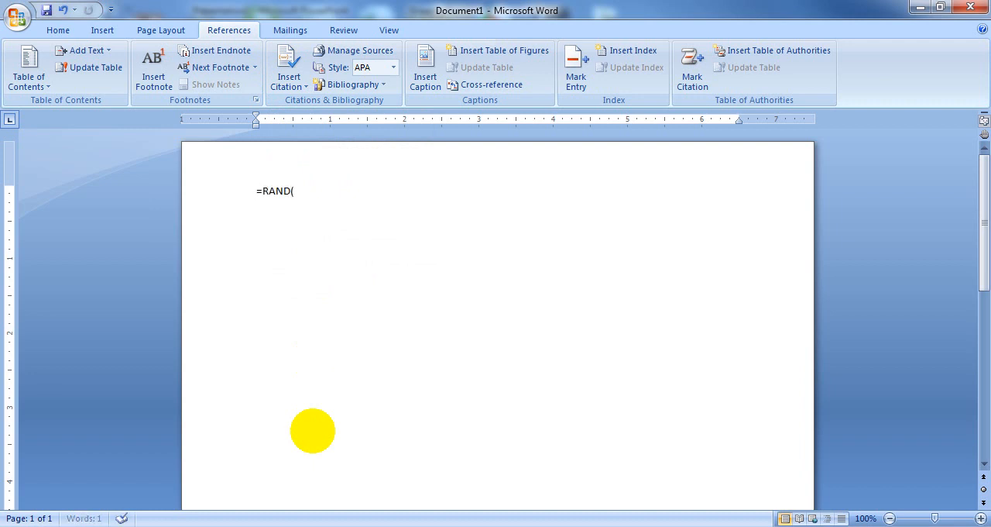
{"action": "type", "text": ")"}
{"action": "key", "text": "BackSpace"}
{"action": "type", "text": ")"}
{"action": "key", "text": "Return"}
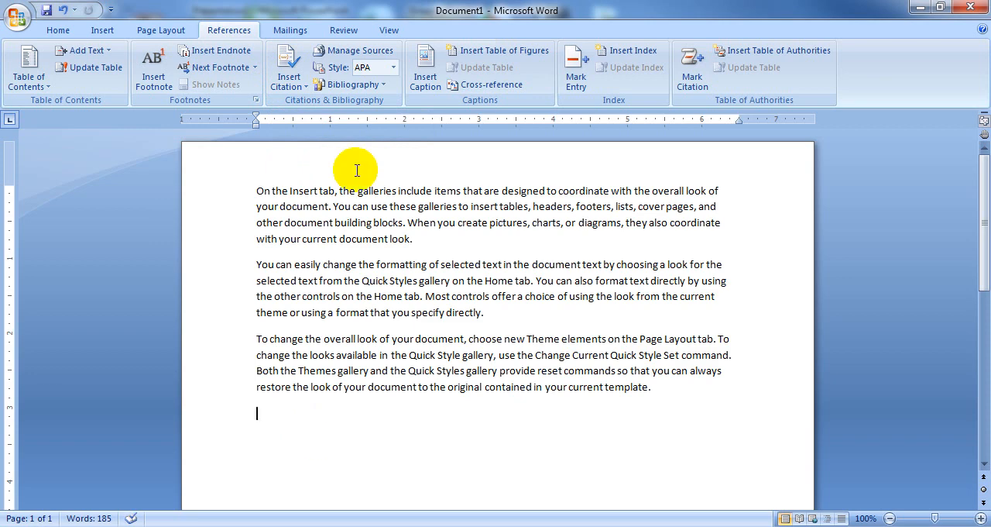
Step: Insert page breaks after the first and second paragraphs so that each paragraph starts its own page
{"action": "left_click", "coordinate": [424, 243]}
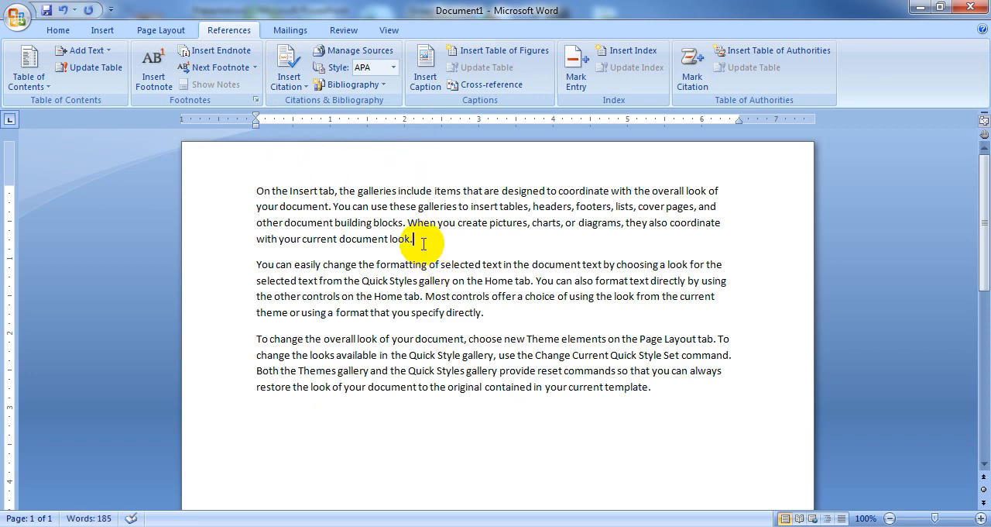
{"action": "key", "text": "ctrl+Return"}
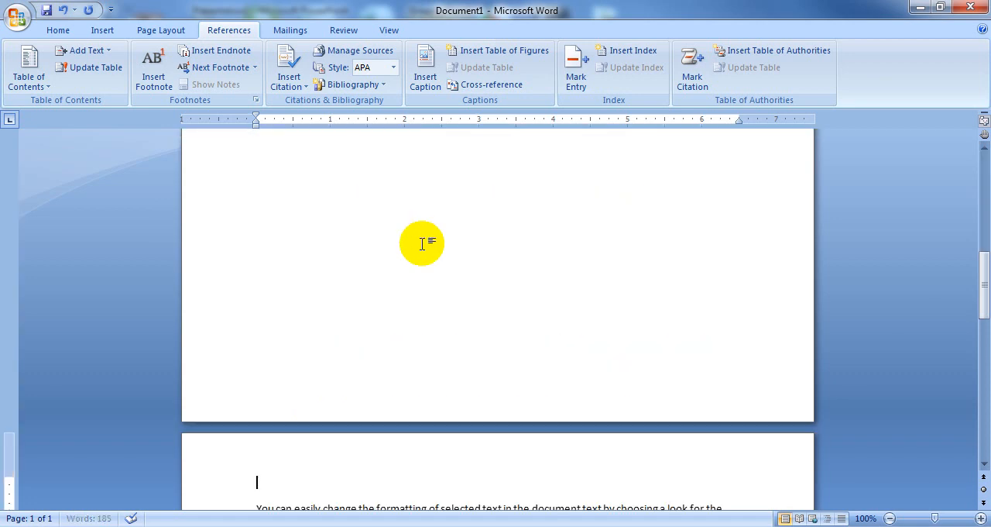
{"action": "scroll", "coordinate": [434, 255], "scroll_direction": "down", "scroll_amount": 4}
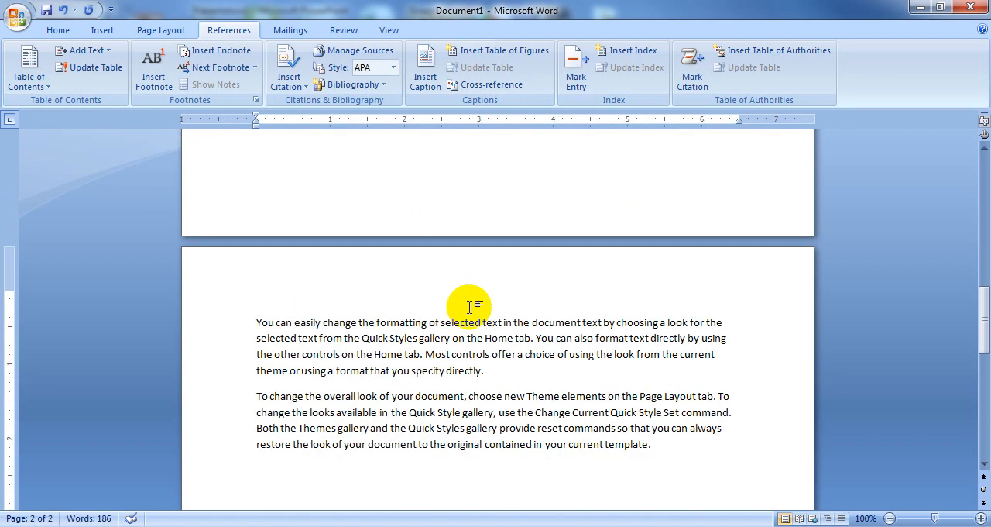
{"action": "left_click", "coordinate": [495, 371]}
{"action": "key", "text": "ctrl+Return"}
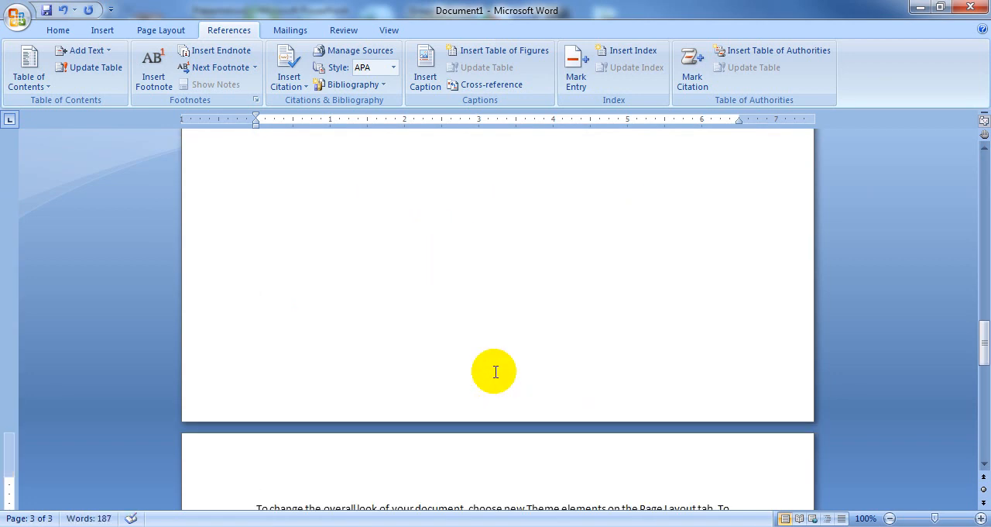
Step: Start a new Book source for a citation below the first page's paragraph and enter the author's name
{"action": "scroll", "coordinate": [493, 336], "scroll_direction": "up", "scroll_amount": 15}
{"action": "scroll", "coordinate": [514, 325], "scroll_direction": "up", "scroll_amount": 14}
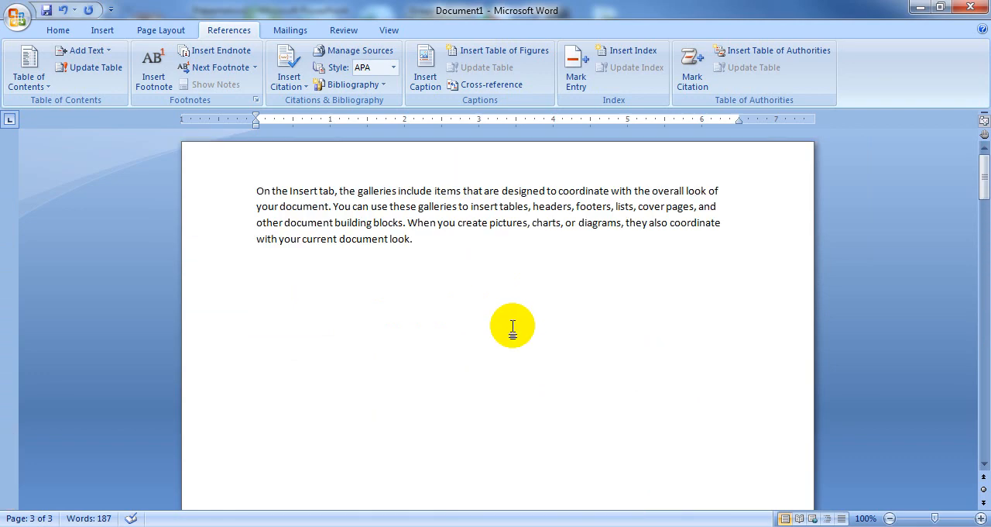
{"action": "left_click", "coordinate": [264, 266]}
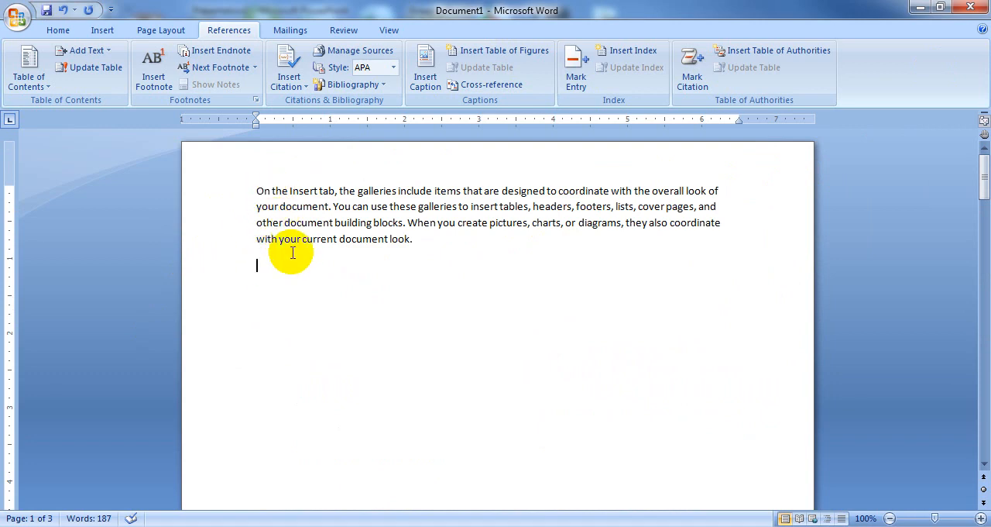
{"action": "left_click", "coordinate": [288, 61]}
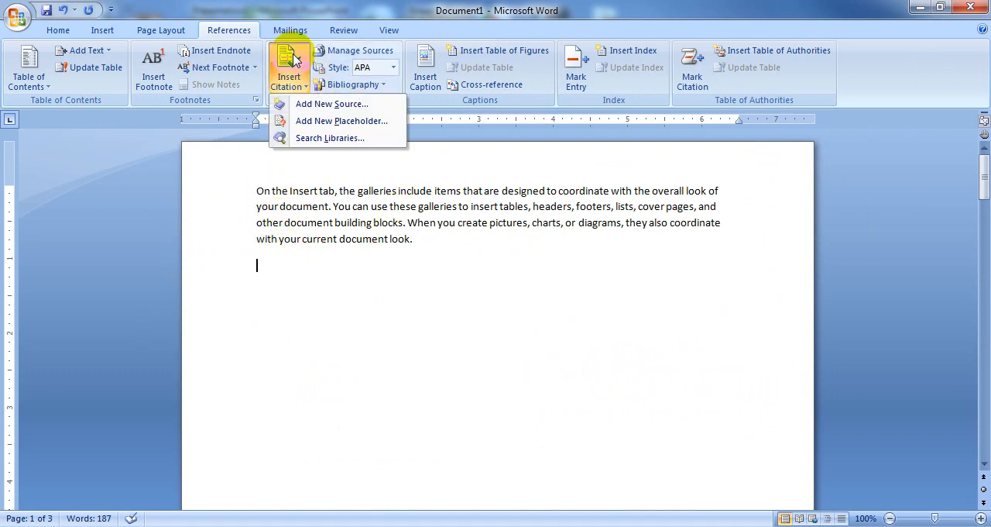
{"action": "left_click", "coordinate": [341, 106]}
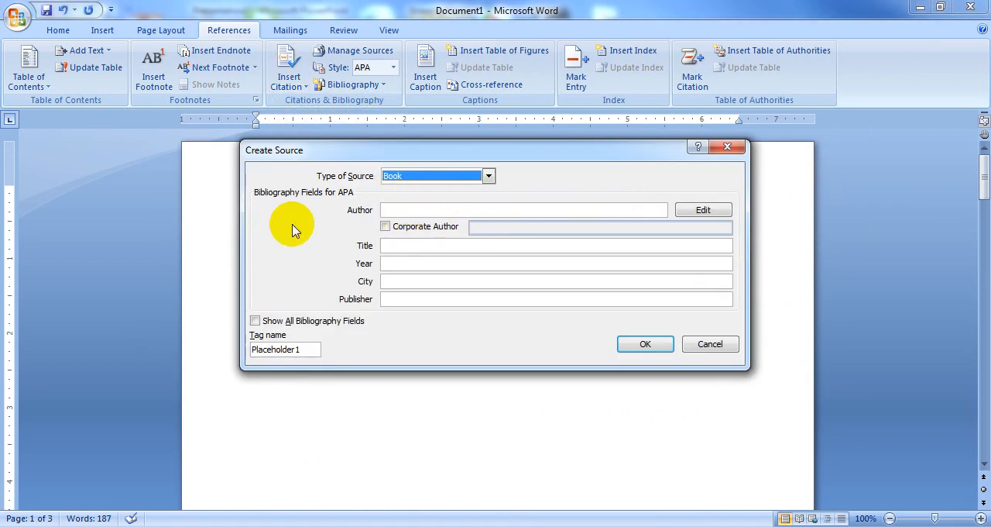
{"action": "left_click_drag", "start_coordinate": [602, 161], "coordinate": [612, 306]}
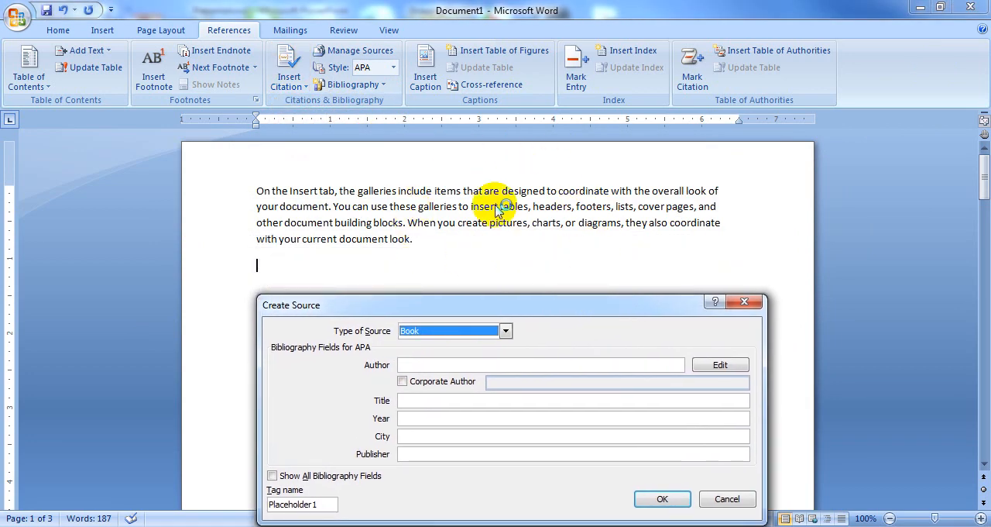
{"action": "left_click", "coordinate": [421, 364]}
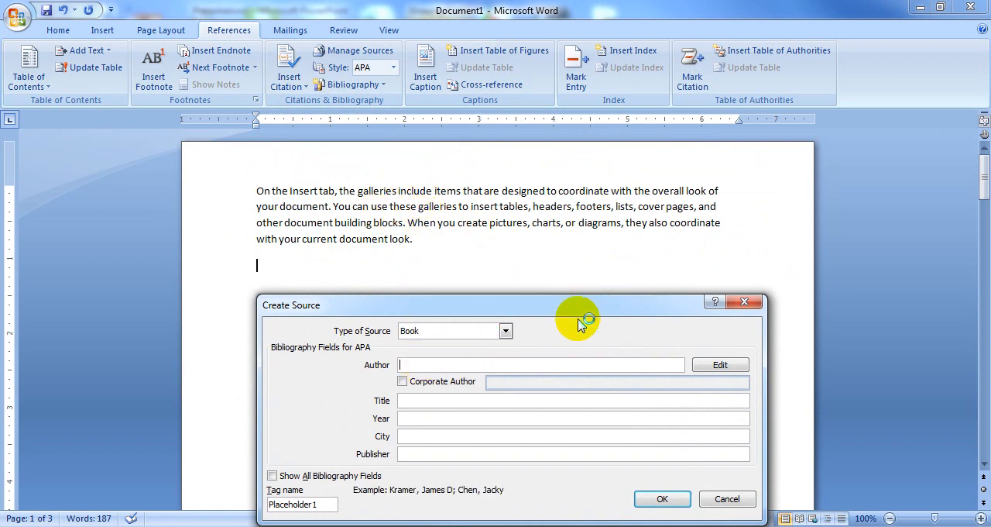
{"action": "left_click_drag", "start_coordinate": [585, 296], "coordinate": [584, 241]}
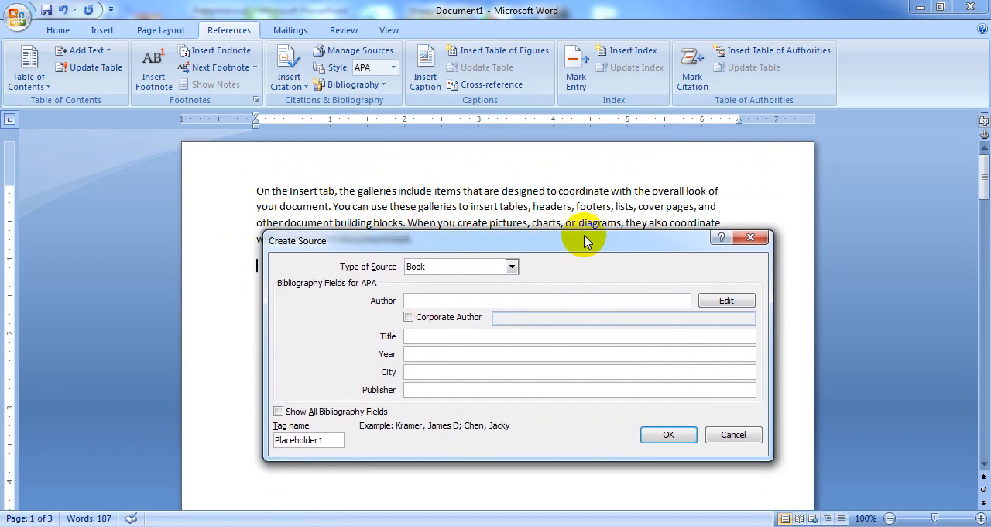
{"action": "type", "text": "RAM"}
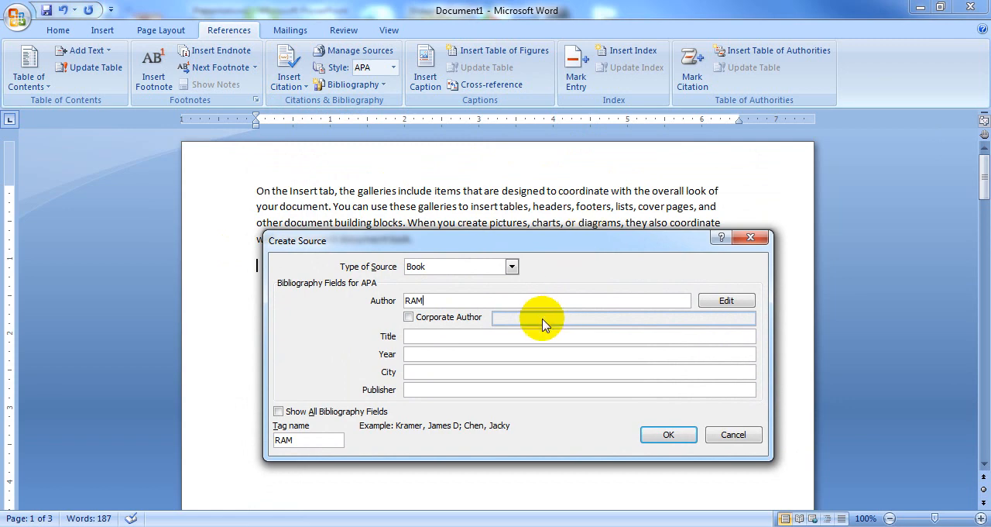
Step: Set the source's title to COMPUTER BASIC and its year to 2020
{"action": "left_click", "coordinate": [460, 336]}
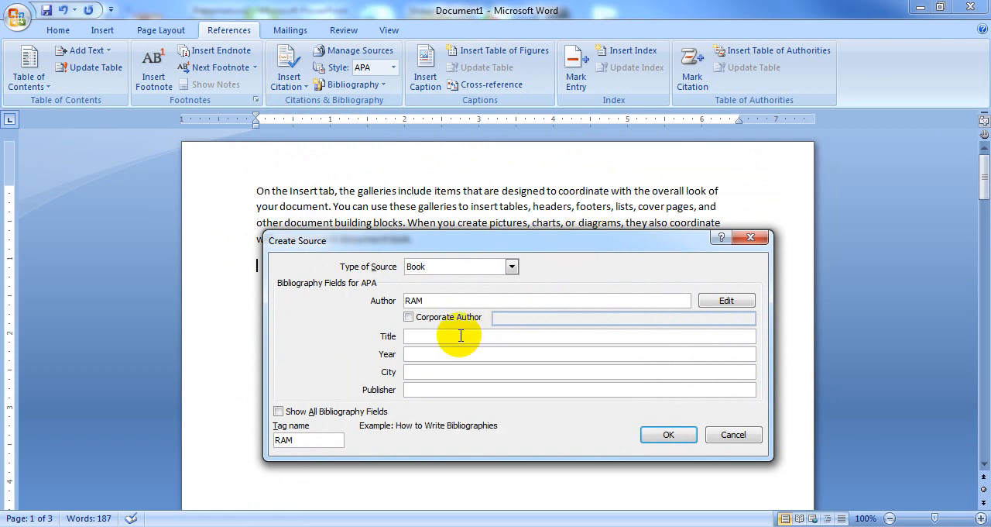
{"action": "type", "text": "COMPUTER BASIC"}
{"action": "left_click", "coordinate": [419, 354]}
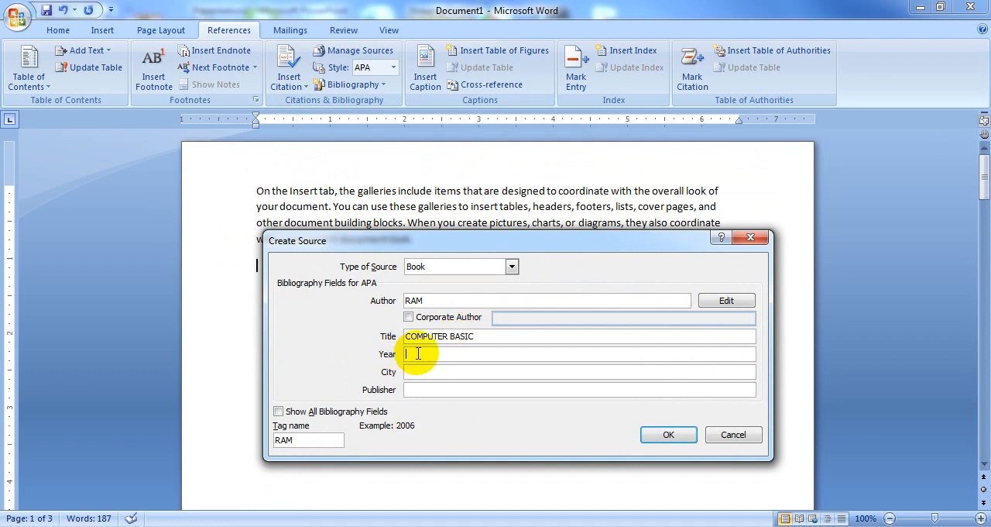
{"action": "type", "text": "202"}
{"action": "type", "text": "0"}
{"action": "key", "text": "BackSpace"}
{"action": "type", "text": "20"}
Step: Enter MADLAUDA as the city and DANIKN BHASKAR as the publisher, and insert the citation
{"action": "left_click", "coordinate": [432, 372]}
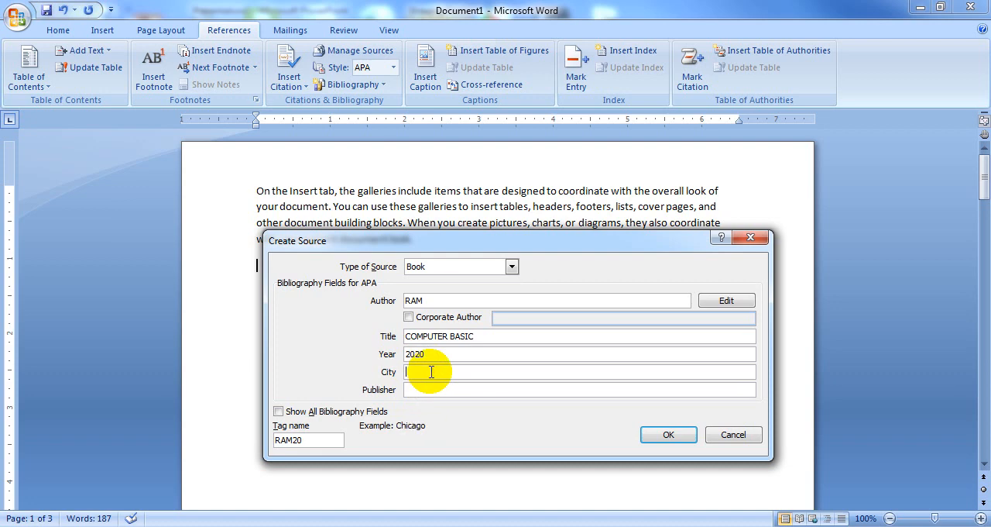
{"action": "type", "text": "MADLAUDA"}
{"action": "left_click", "coordinate": [417, 390]}
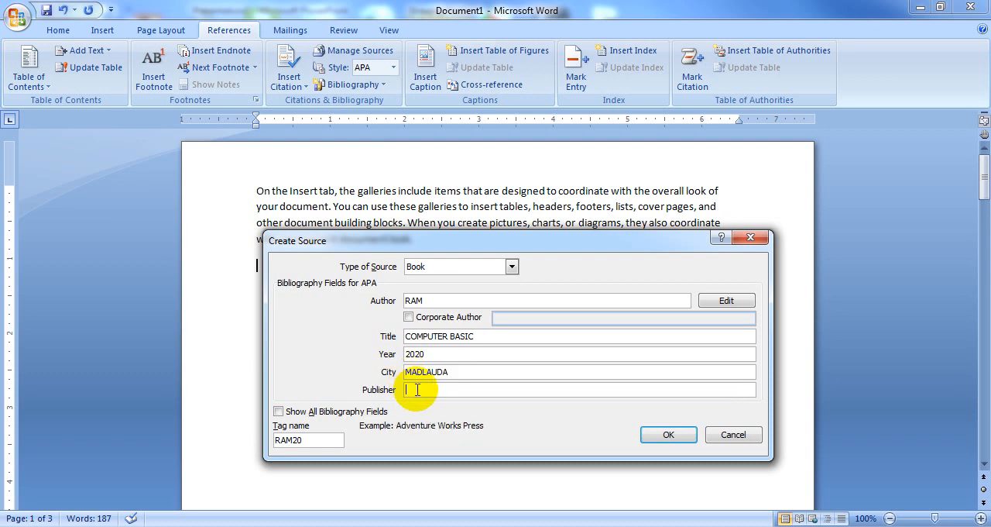
{"action": "type", "text": "DANIKN BHASKAR"}
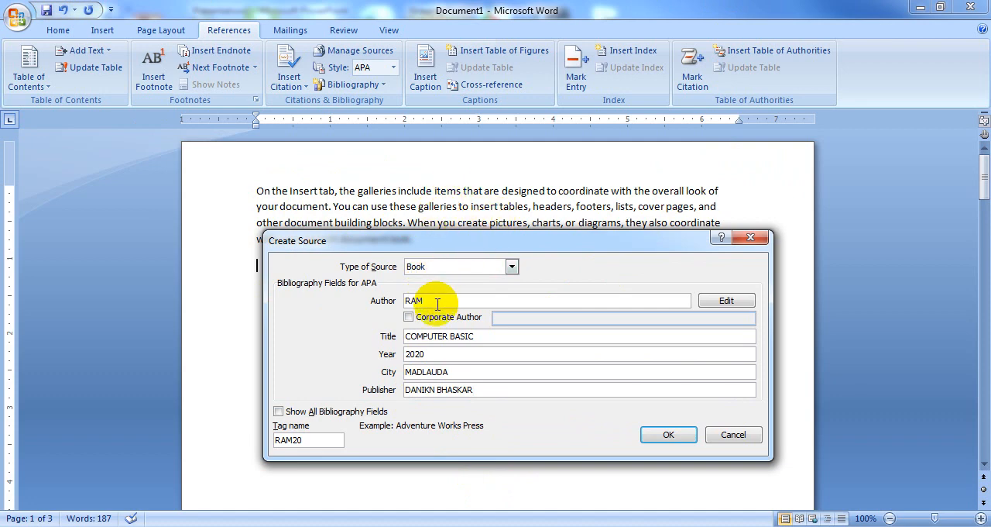
{"action": "left_click", "coordinate": [668, 436]}
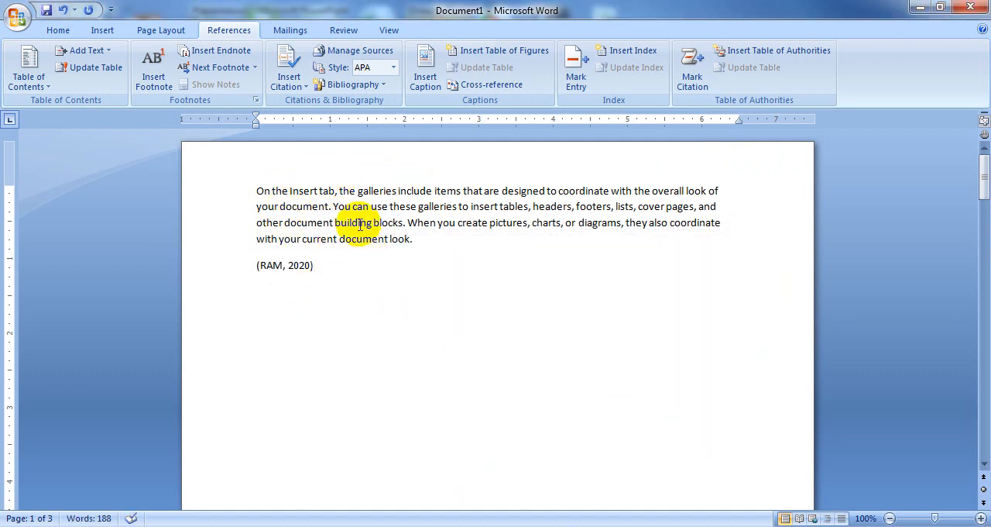
Step: Start another new Book source for a citation below the second page's paragraph and enter the author's name
{"action": "scroll", "coordinate": [464, 434], "scroll_direction": "down", "scroll_amount": 15}
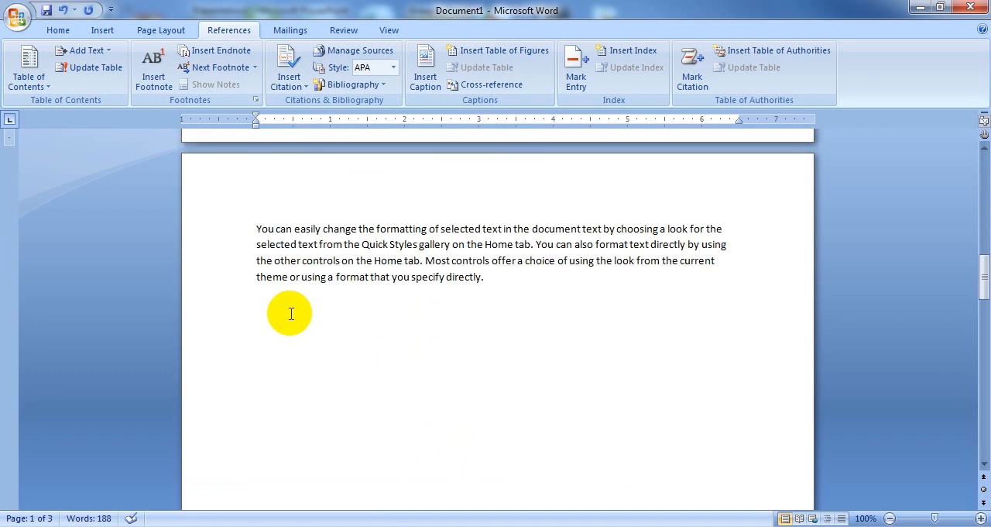
{"action": "left_click", "coordinate": [257, 304]}
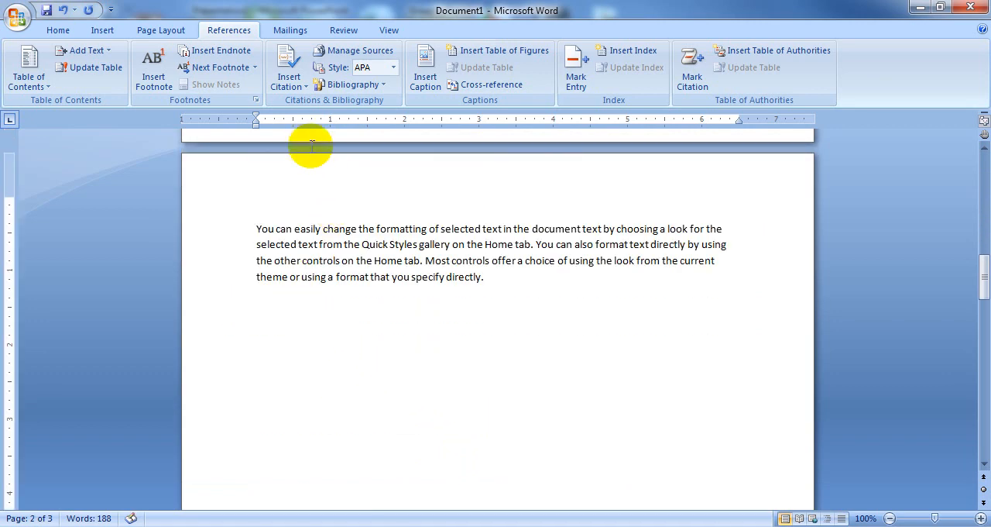
{"action": "left_click", "coordinate": [289, 77]}
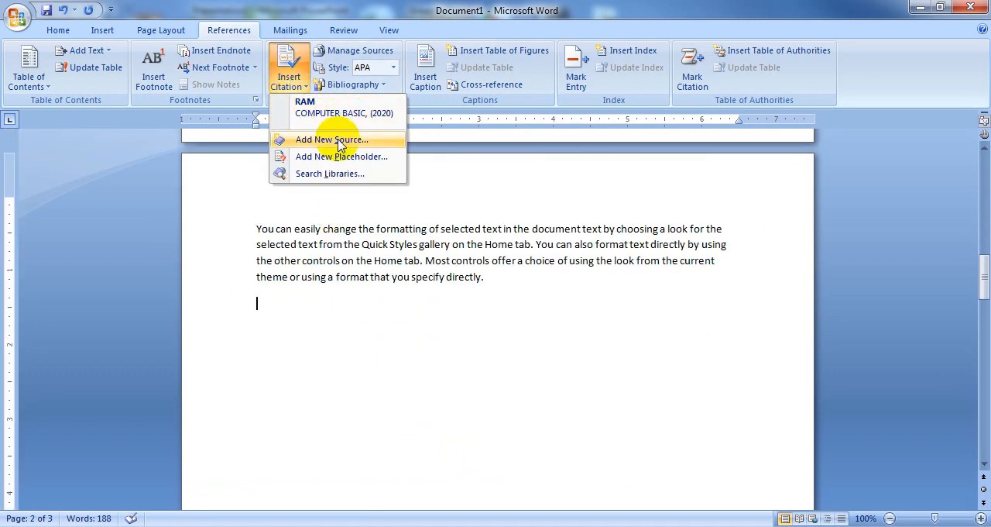
{"action": "left_click", "coordinate": [333, 139]}
{"action": "left_click", "coordinate": [452, 300]}
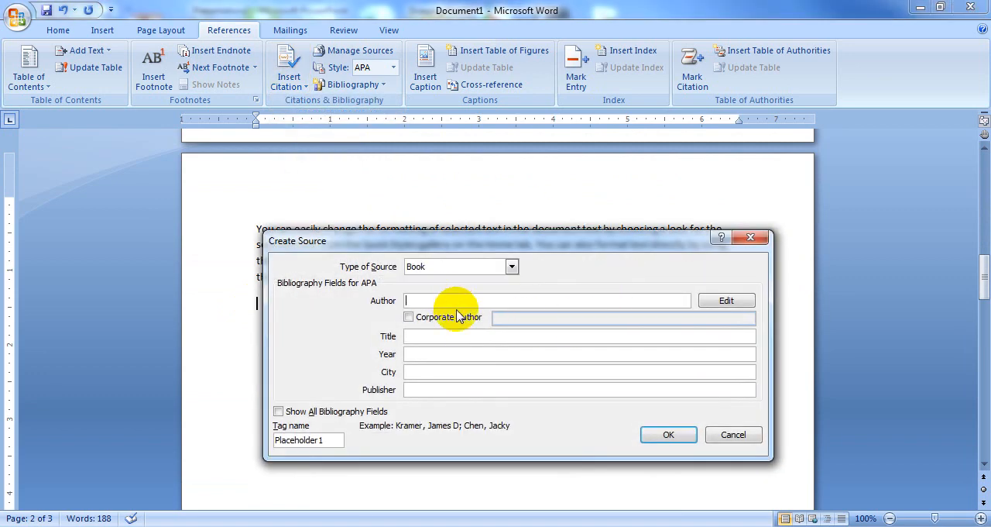
{"action": "type", "text": "RAJ"}
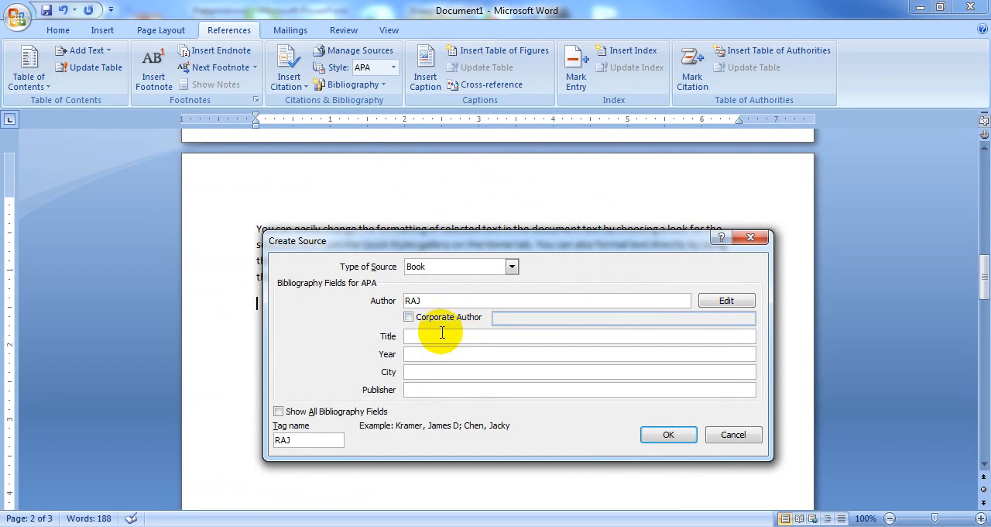
Step: Set the second source's title to HTML and its year to 2020
{"action": "left_click", "coordinate": [438, 336]}
{"action": "type", "text": "HT"}
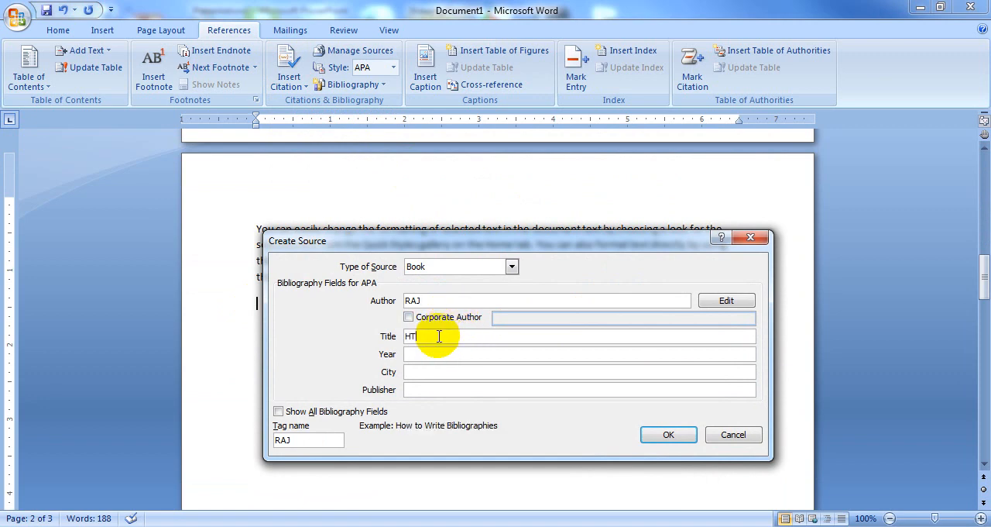
{"action": "type", "text": "ML"}
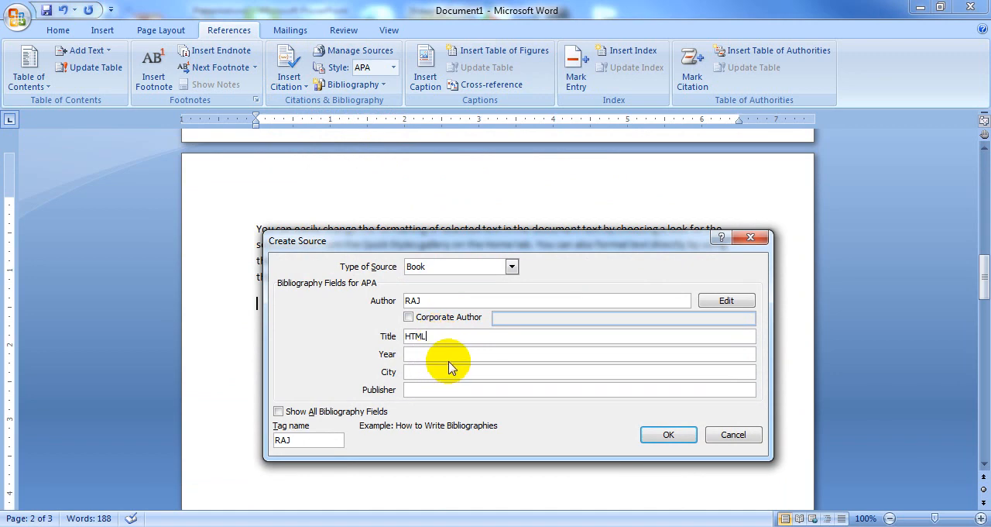
{"action": "left_click", "coordinate": [452, 354]}
{"action": "type", "text": "2020"}
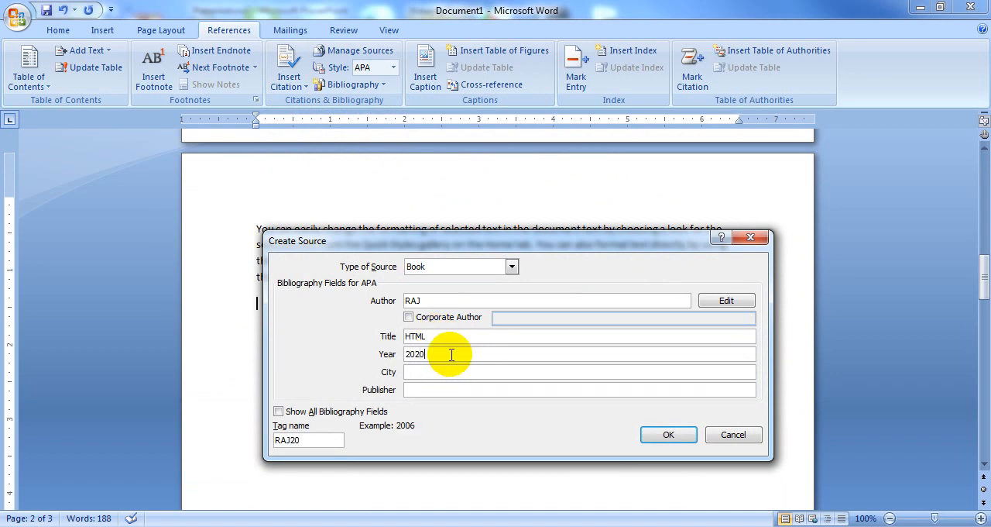
Step: Enter PANIPAT as the city and DANIK BHASKAR as the publisher, and insert the second citation
{"action": "left_click", "coordinate": [451, 372]}
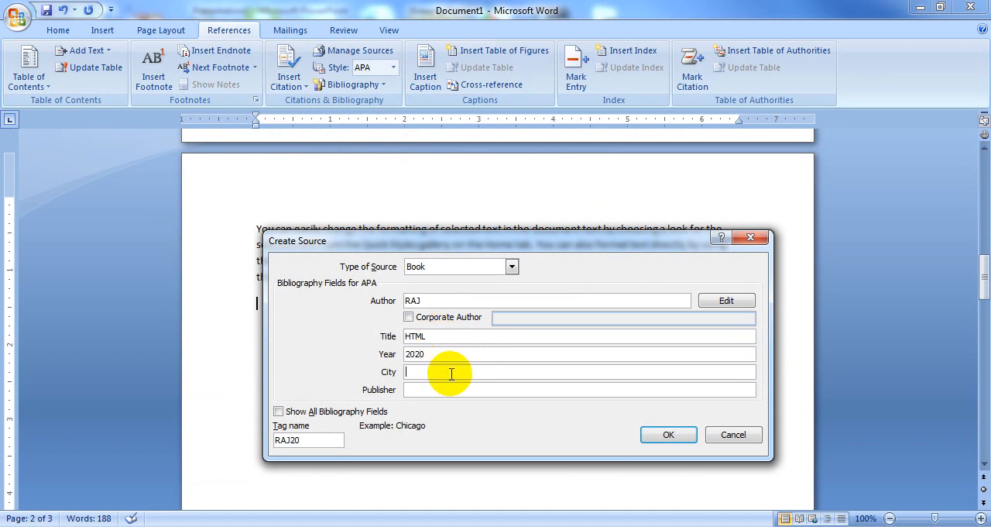
{"action": "type", "text": "PANIPAT"}
{"action": "left_click", "coordinate": [455, 389]}
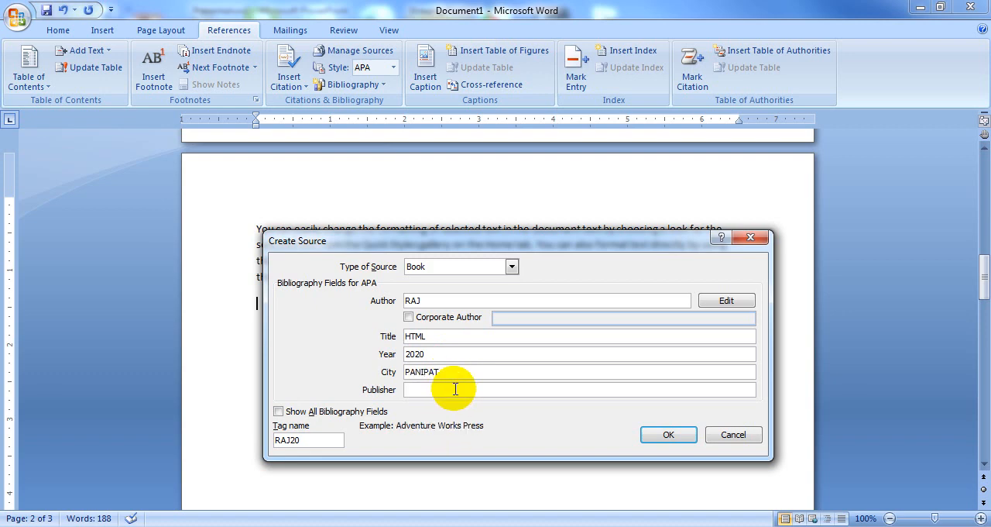
{"action": "type", "text": "DANI"}
{"action": "key", "text": "BackSpace"}
{"action": "key", "text": "BackSpace"}
{"action": "key", "text": "BackSpace"}
{"action": "type", "text": "BHASKAR"}
{"action": "left_click", "coordinate": [669, 434]}
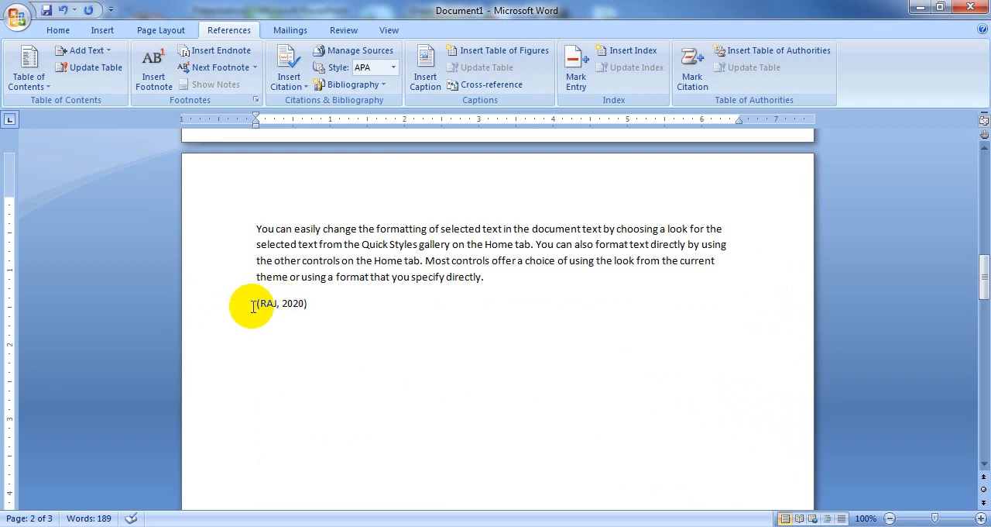
Step: Start a new Book source for a citation below the third page's paragraph and enter the author's name
{"action": "scroll", "coordinate": [380, 361], "scroll_direction": "down", "scroll_amount": 15}
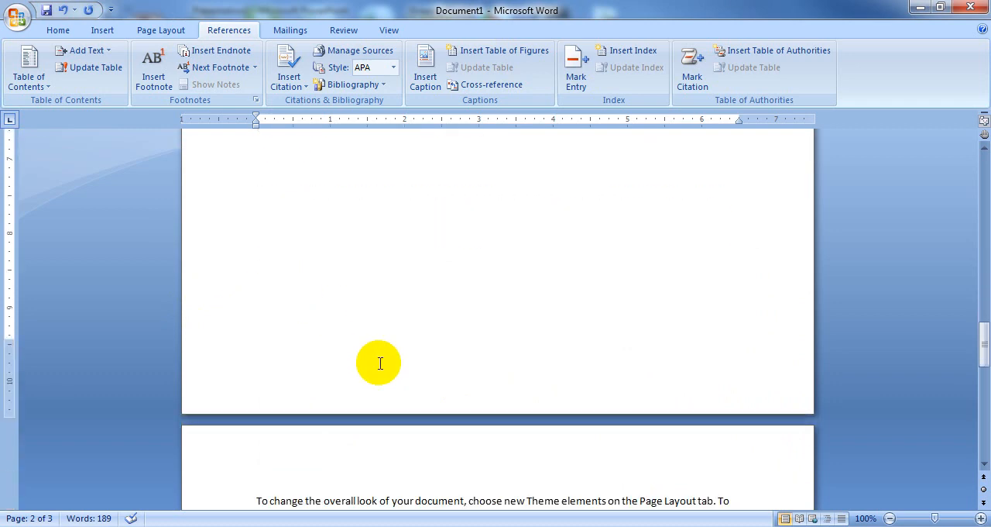
{"action": "left_click", "coordinate": [261, 425]}
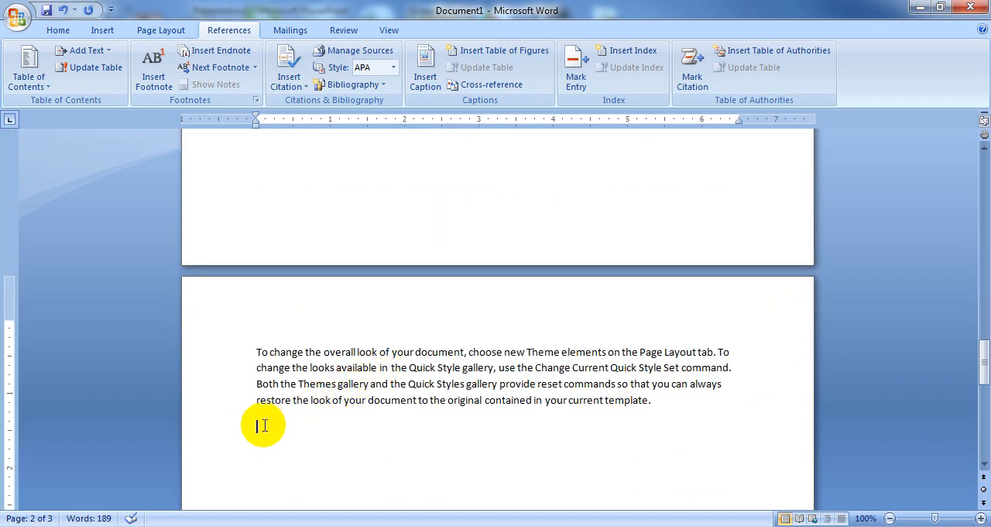
{"action": "left_click", "coordinate": [286, 80]}
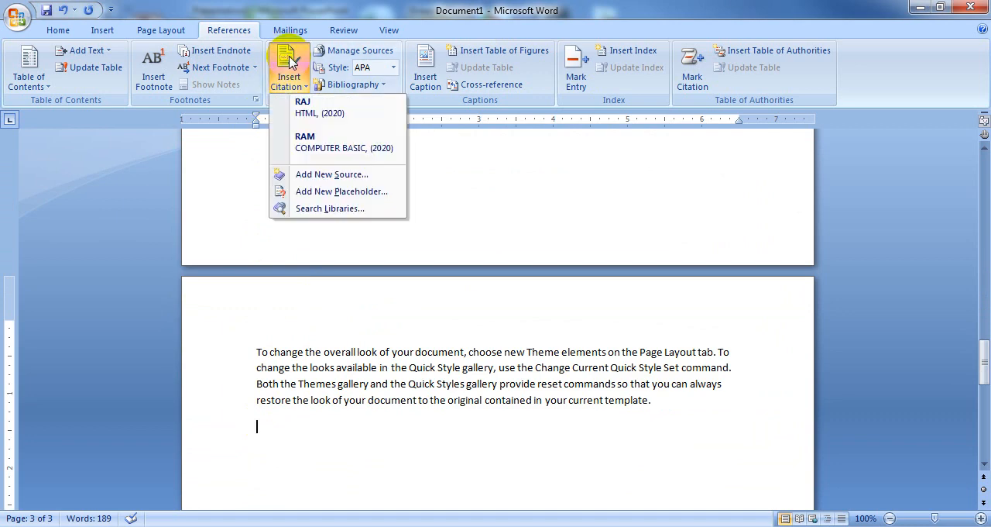
{"action": "left_click", "coordinate": [329, 171]}
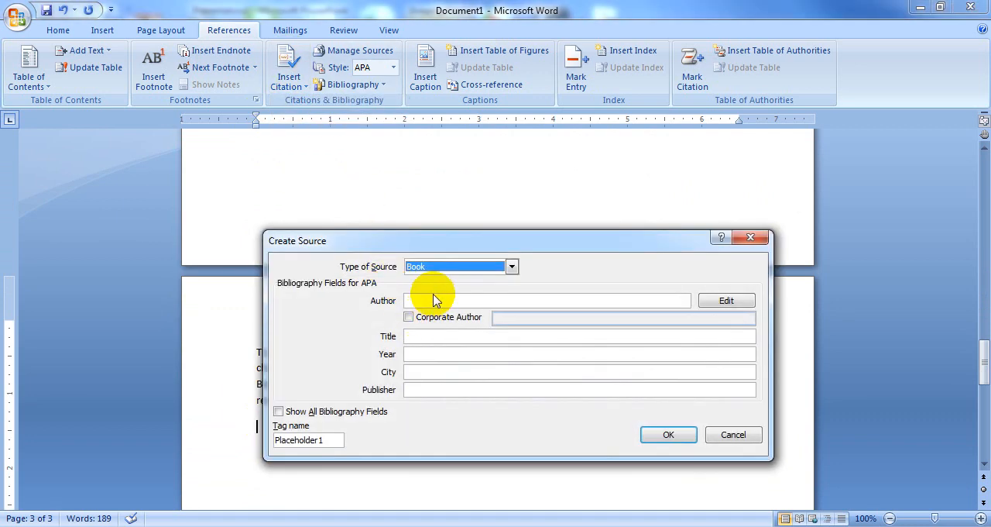
{"action": "left_click", "coordinate": [434, 302]}
{"action": "type", "text": "ROHIT"}
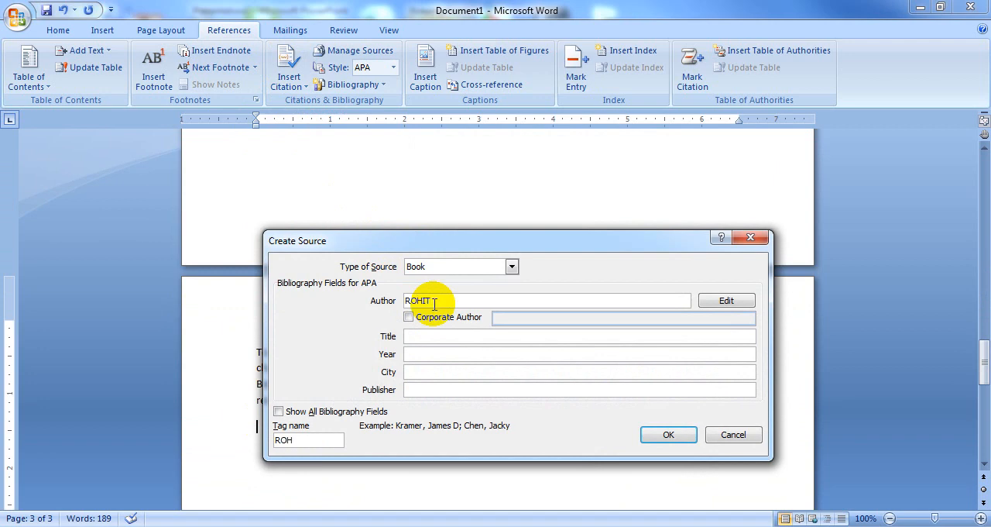
Step: Set the third source's title to C LANGUAGE and its year to 2020
{"action": "left_click", "coordinate": [438, 337]}
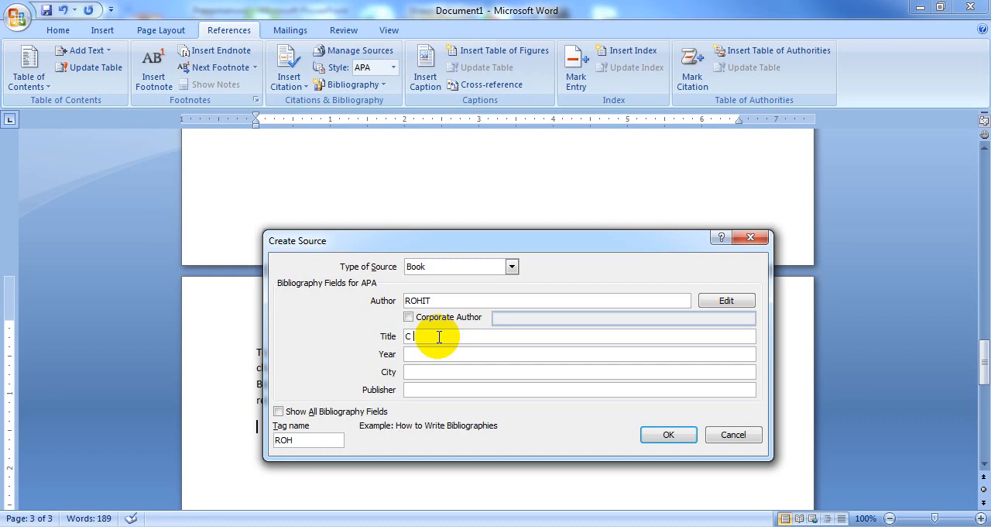
{"action": "type", "text": "C LANGUAGE"}
{"action": "left_click", "coordinate": [428, 355]}
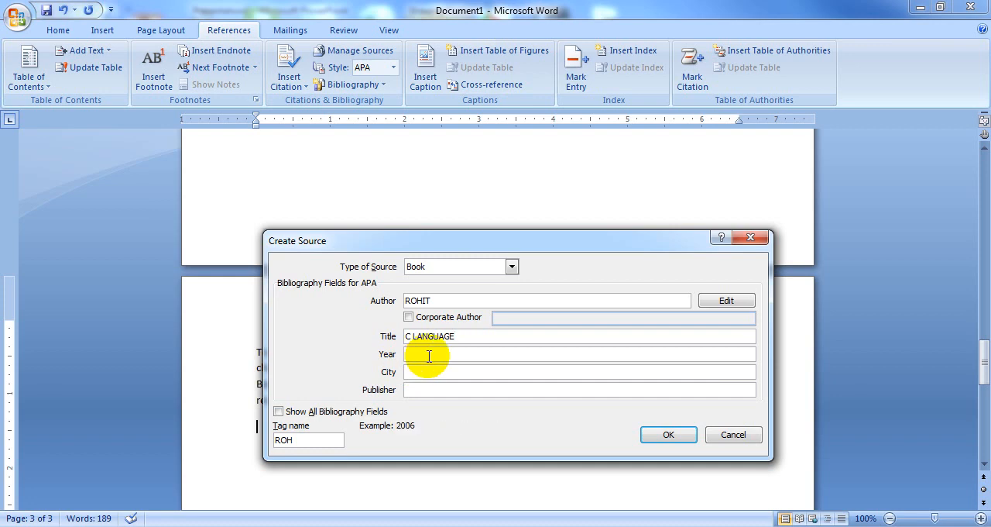
{"action": "type", "text": "2020"}
Step: Enter SONIPAT as the city and DANIK BHASKAR as the publisher, and insert the third citation
{"action": "left_click", "coordinate": [434, 373]}
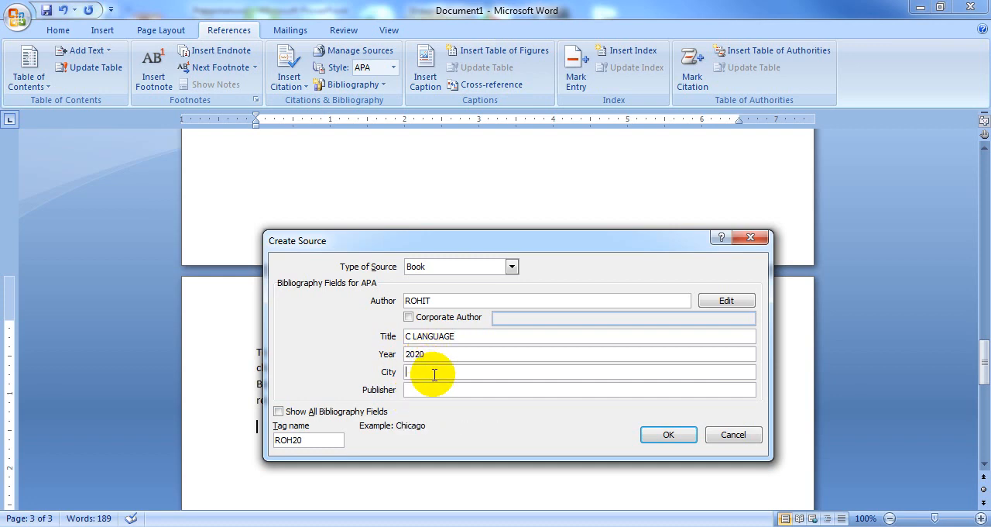
{"action": "type", "text": "SONIPAT"}
{"action": "left_click", "coordinate": [446, 392]}
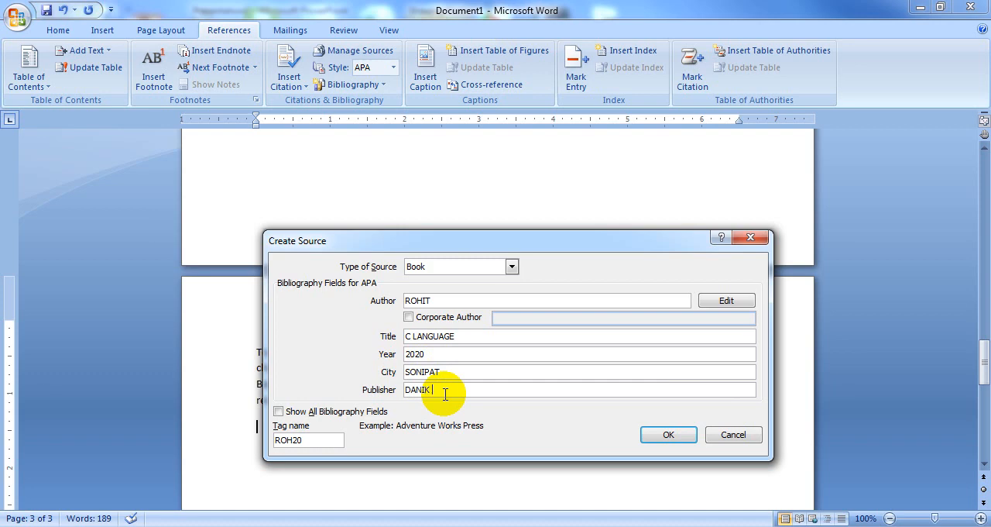
{"action": "type", "text": "DANIK BHASKAR"}
{"action": "left_click", "coordinate": [667, 436]}
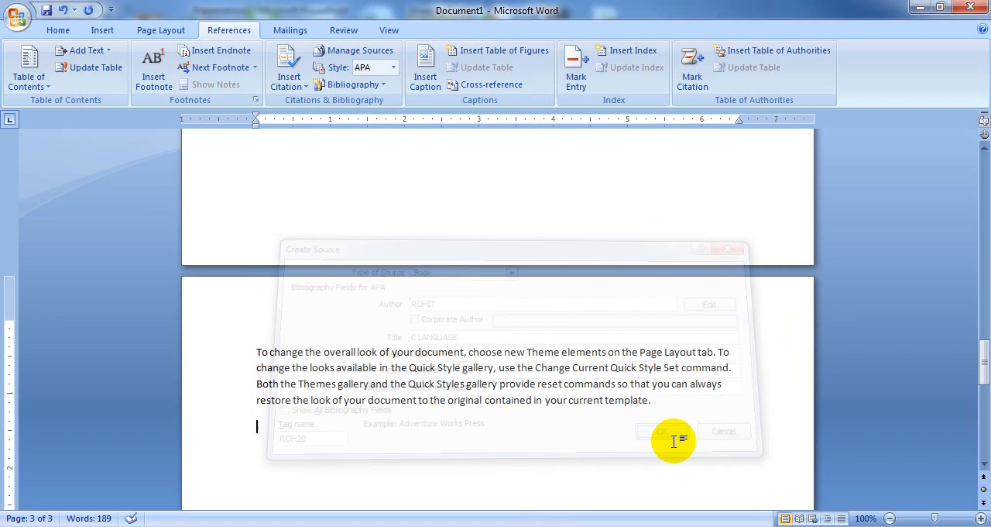
Step: Look over the citations on the pages and add an empty paragraph below the third page's citation
{"action": "scroll", "coordinate": [538, 343], "scroll_direction": "up", "scroll_amount": 20}
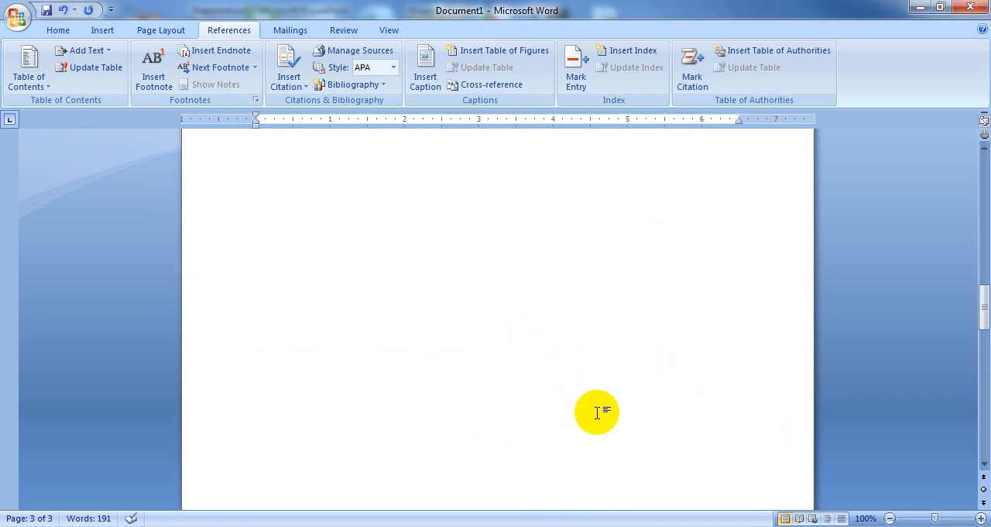
{"action": "scroll", "coordinate": [604, 393], "scroll_direction": "up", "scroll_amount": 15}
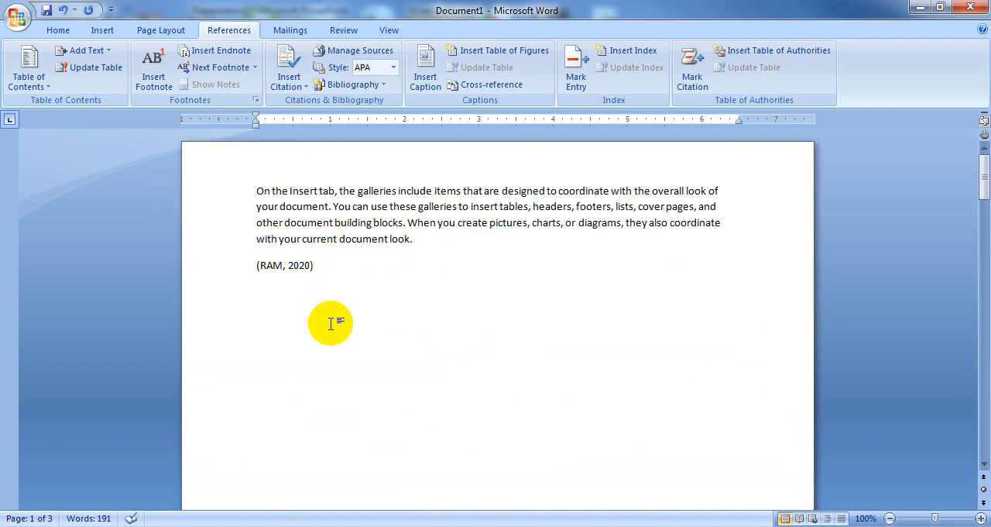
{"action": "scroll", "coordinate": [398, 380], "scroll_direction": "down", "scroll_amount": 18}
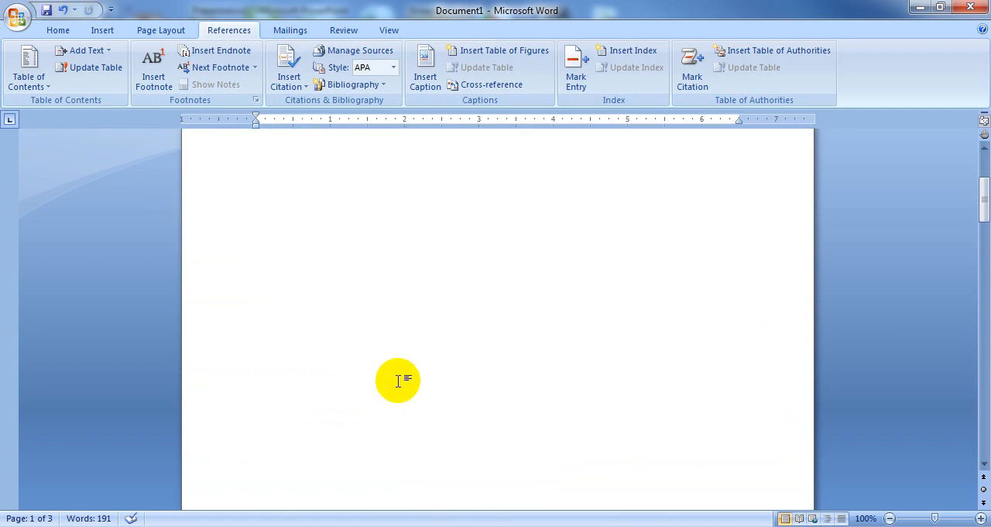
{"action": "scroll", "coordinate": [398, 380], "scroll_direction": "down", "scroll_amount": 18}
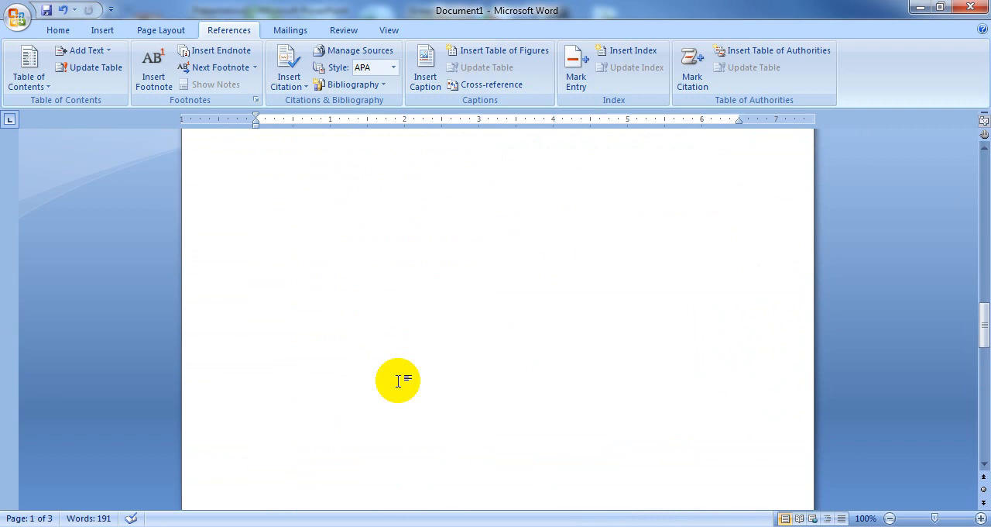
{"action": "left_click", "coordinate": [377, 368]}
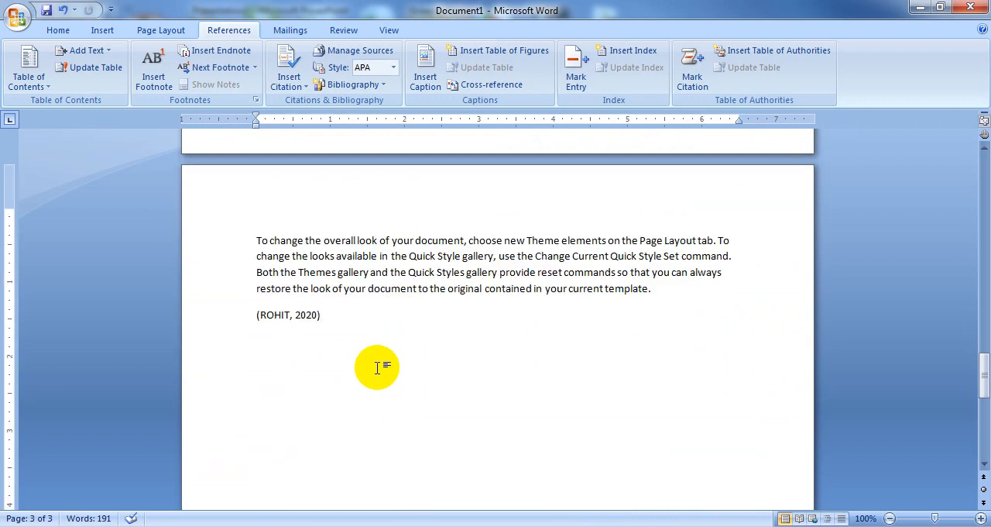
{"action": "key", "text": "Return"}
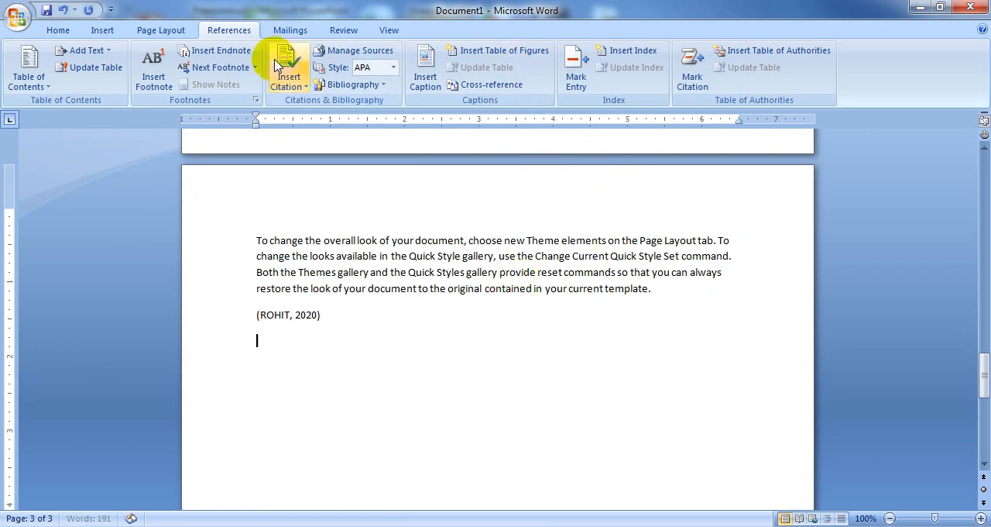
Step: Examine the master and current source lists and the details of the C LANGUAGE source without changing anything
{"action": "left_click", "coordinate": [357, 52]}
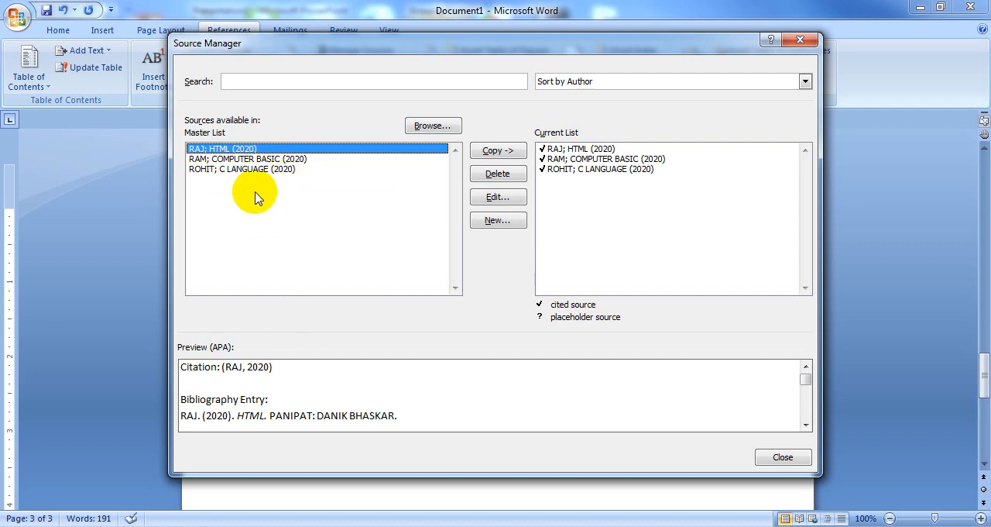
{"action": "left_click", "coordinate": [570, 169]}
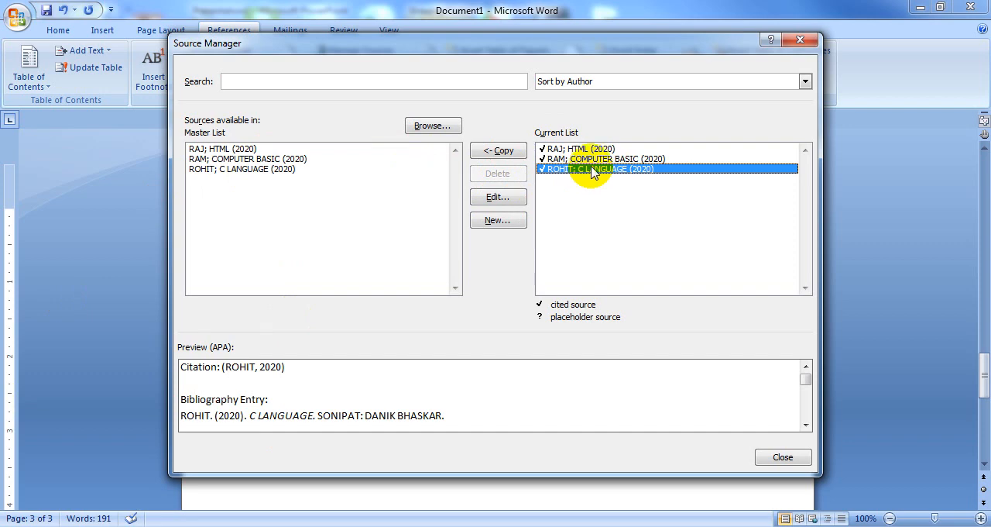
{"action": "left_click", "coordinate": [271, 170]}
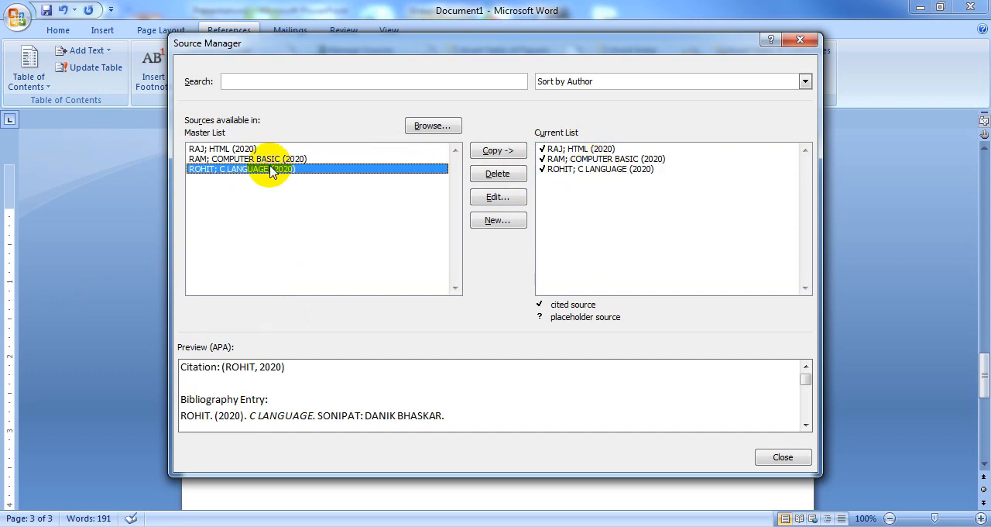
{"action": "left_click", "coordinate": [505, 199]}
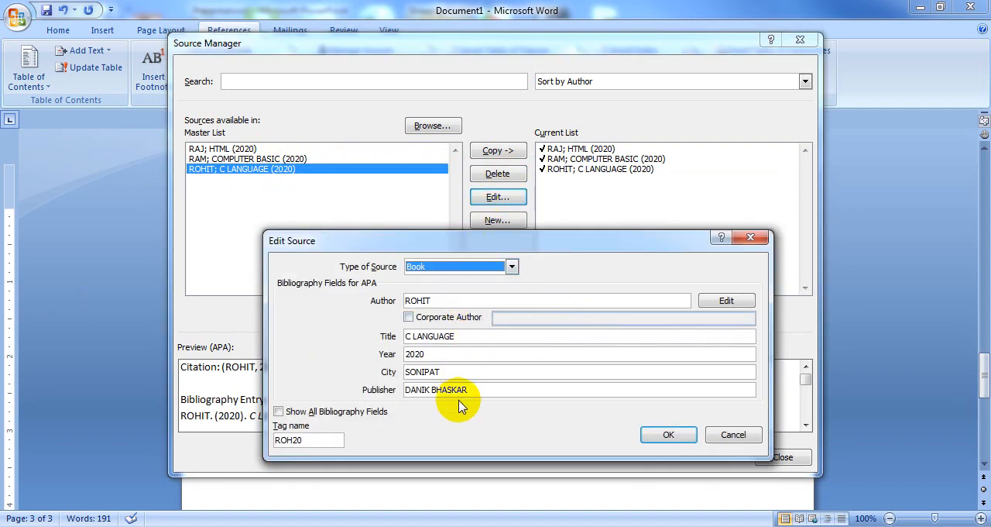
{"action": "left_click", "coordinate": [750, 238]}
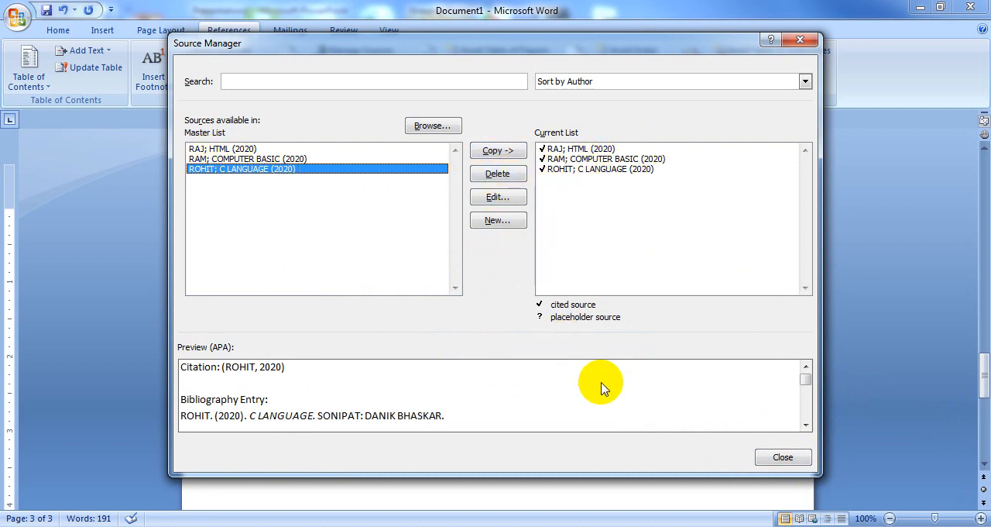
{"action": "left_click", "coordinate": [765, 458]}
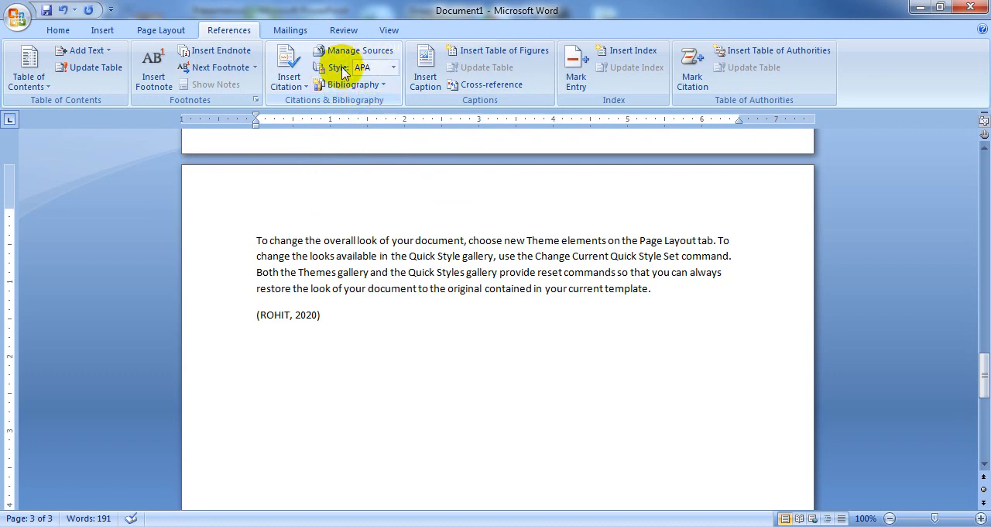
Step: Try the citation styles ISO 690 - First Element and Date and ISO 690 - Numerical Reference, and return to APA
{"action": "left_click", "coordinate": [393, 67]}
{"action": "left_click", "coordinate": [412, 150]}
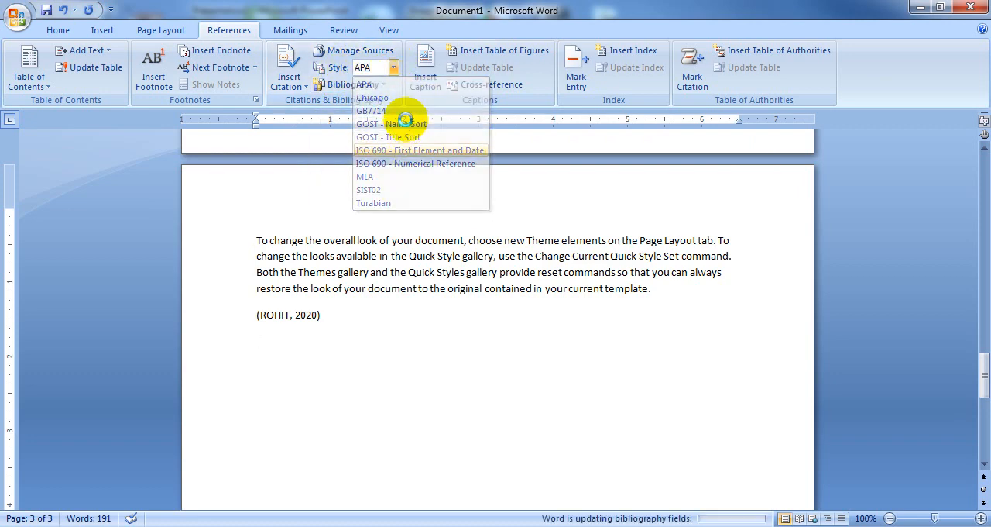
{"action": "left_click", "coordinate": [393, 67]}
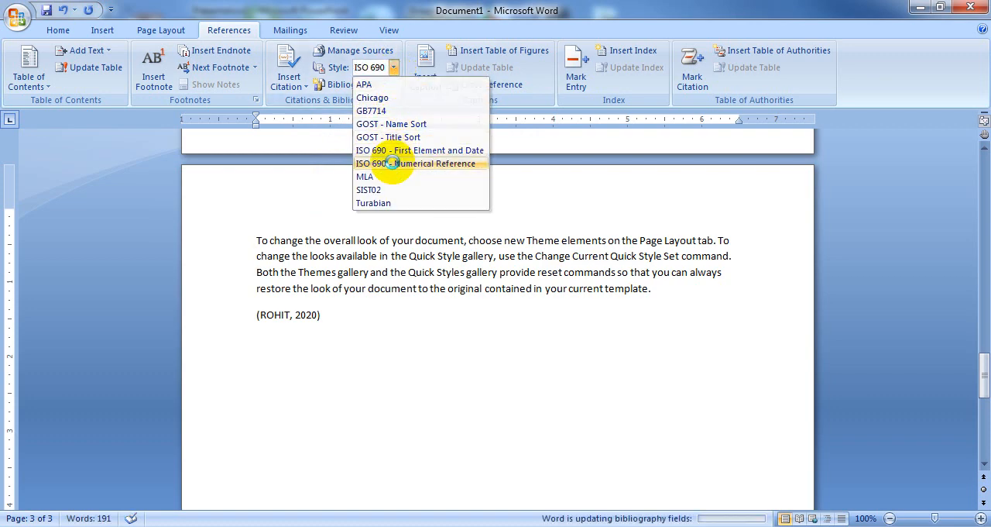
{"action": "left_click", "coordinate": [401, 163]}
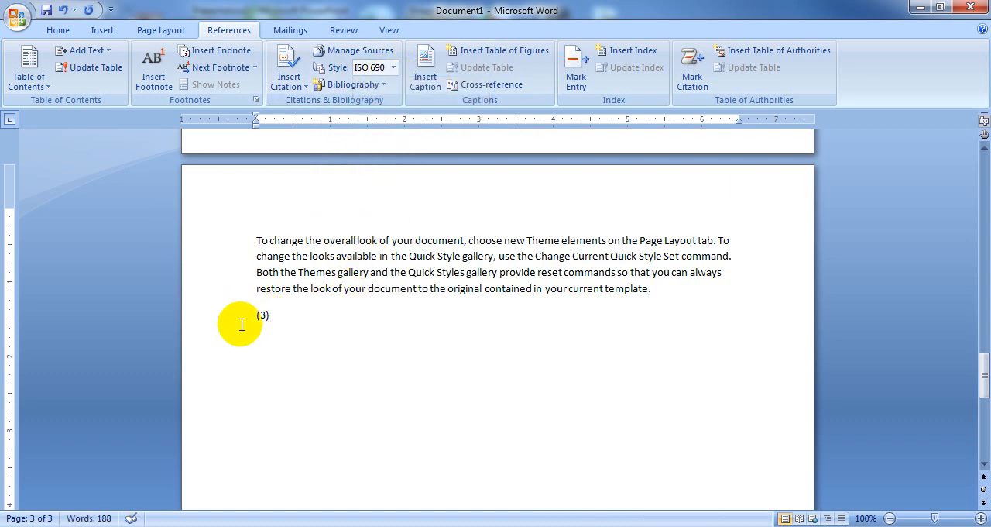
{"action": "left_click", "coordinate": [393, 68]}
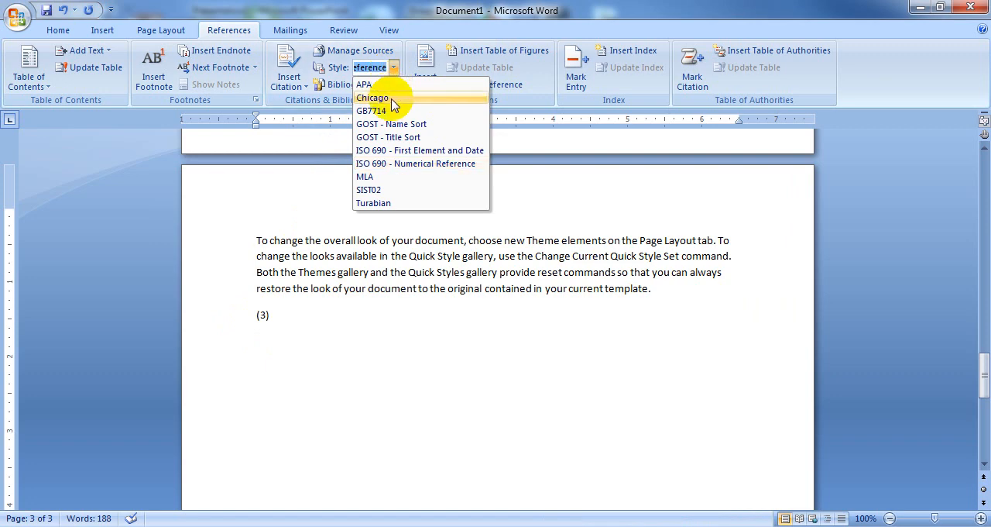
{"action": "left_click", "coordinate": [391, 87]}
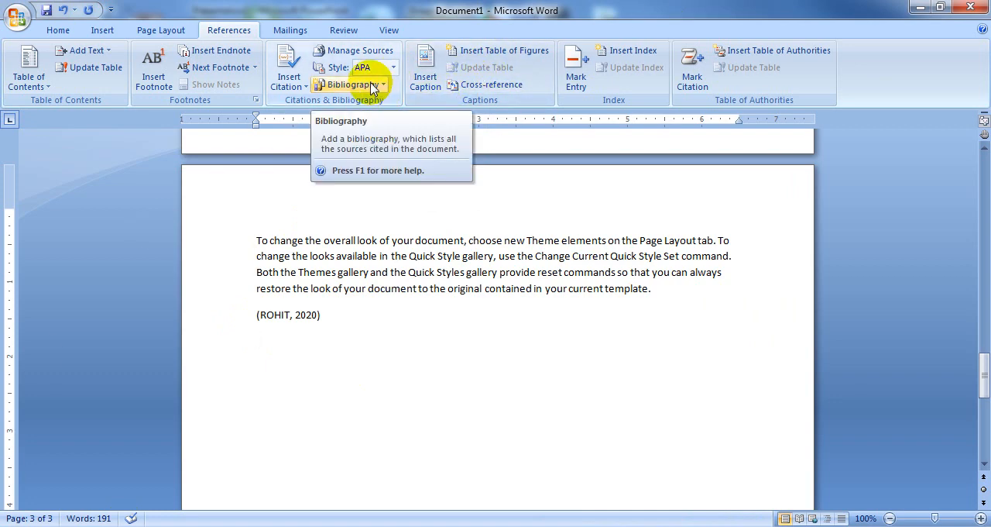
Step: Insert the built-in Works Cited bibliography below the third page's citation and place the cursor beneath it
{"action": "scroll", "coordinate": [553, 405], "scroll_direction": "down", "scroll_amount": 2}
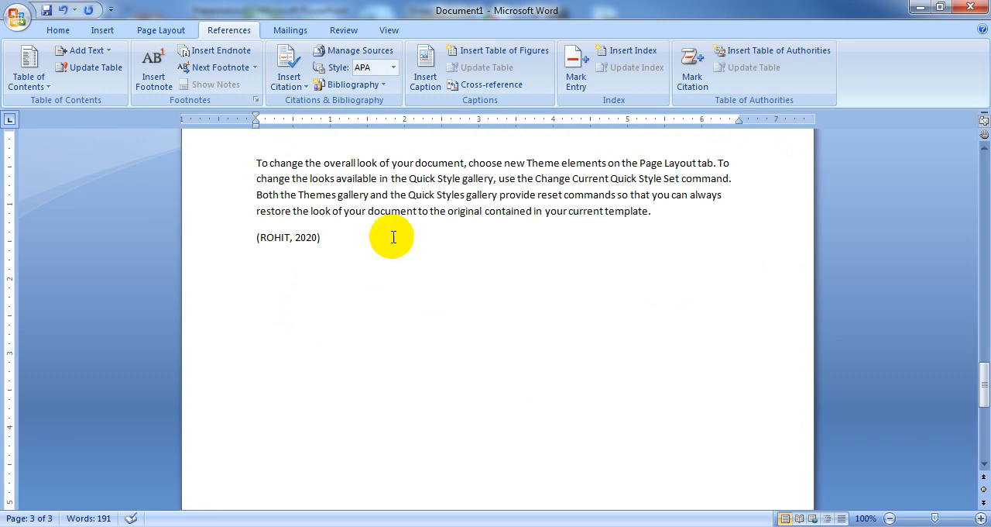
{"action": "left_click", "coordinate": [356, 85]}
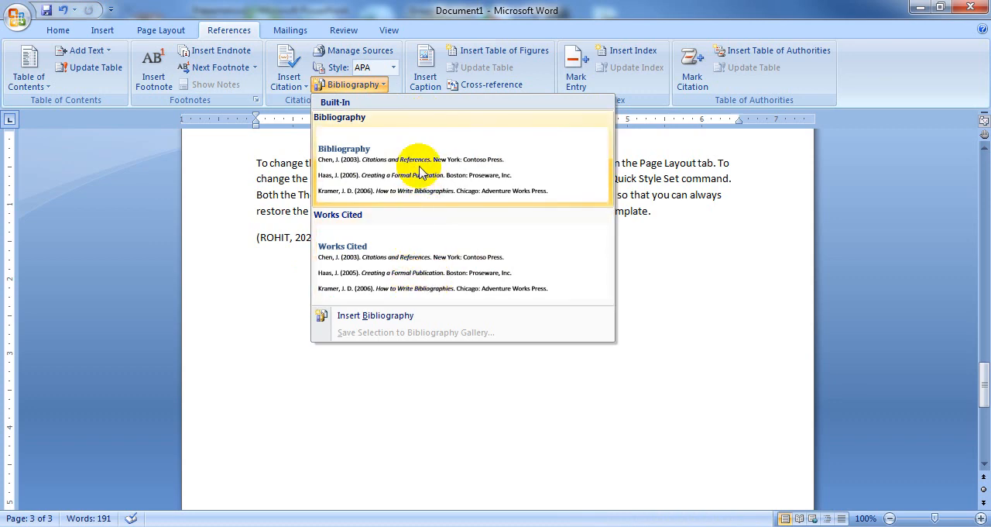
{"action": "left_click", "coordinate": [418, 284]}
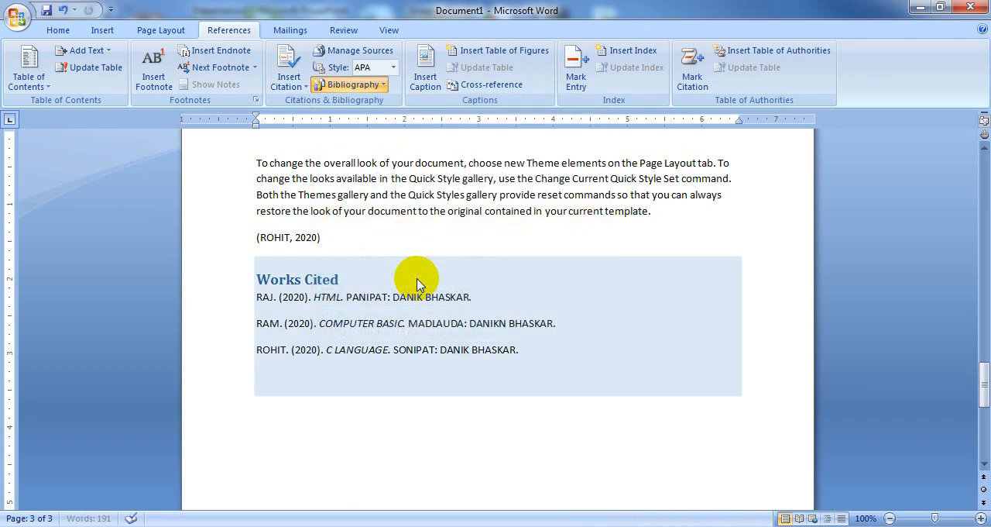
{"action": "left_click", "coordinate": [422, 393]}
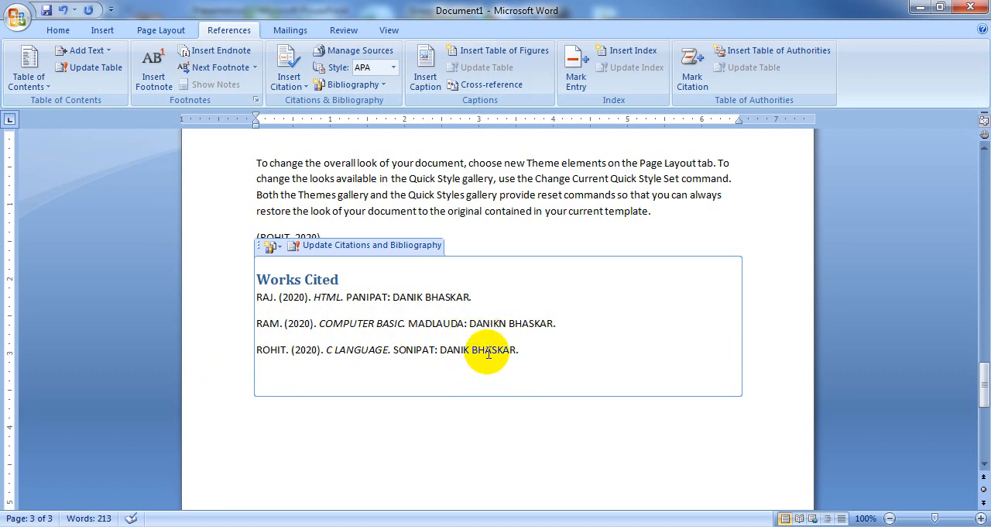
{"action": "left_click", "coordinate": [480, 424]}
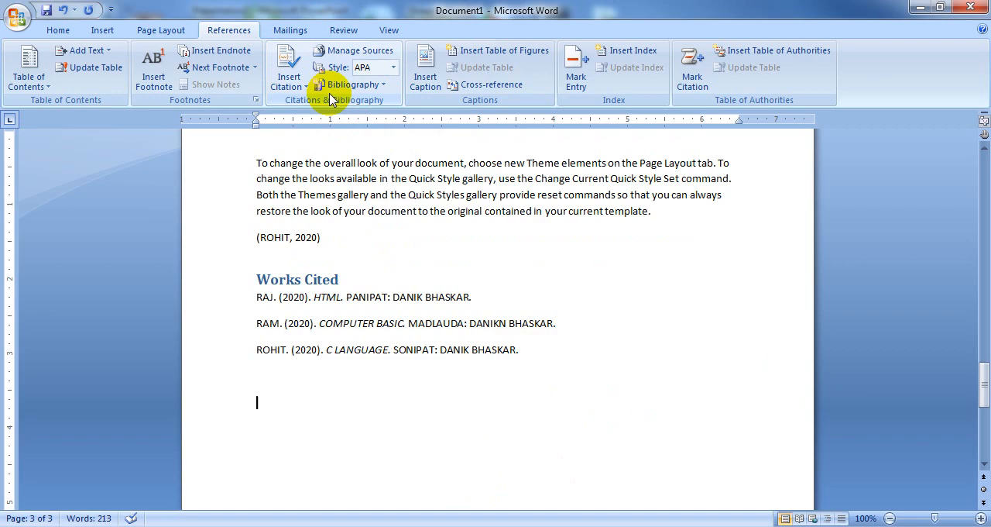
{"action": "scroll", "coordinate": [507, 336], "scroll_direction": "up", "scroll_amount": 20}
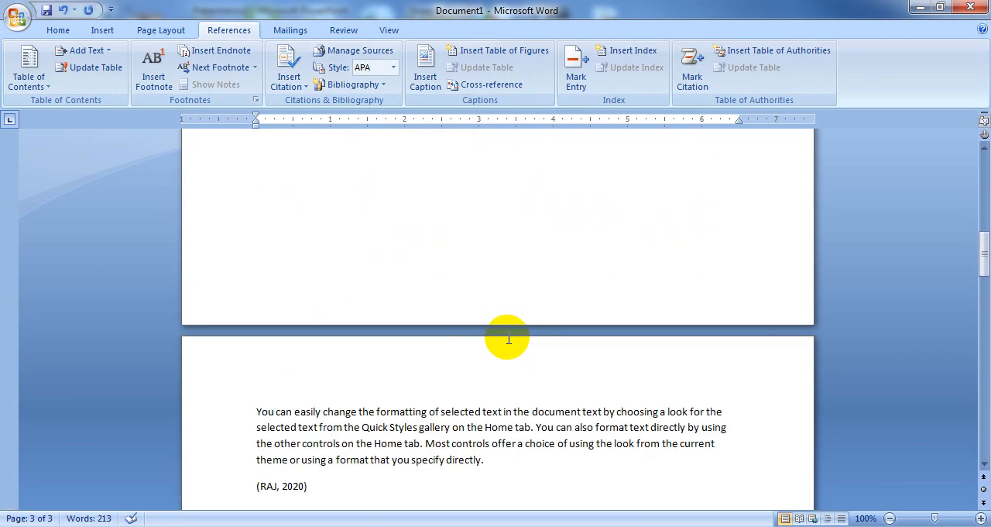
{"action": "scroll", "coordinate": [506, 339], "scroll_direction": "up", "scroll_amount": 20}
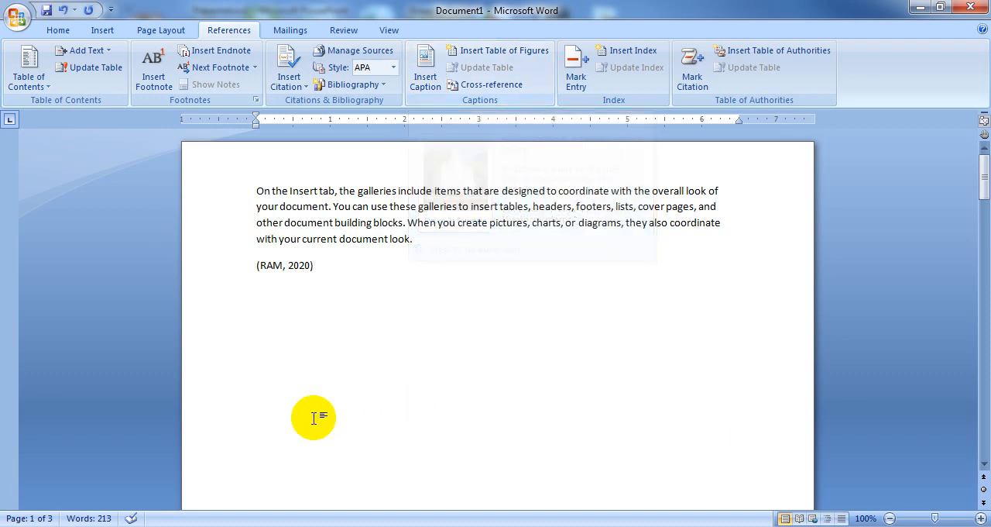
{"action": "left_click", "coordinate": [288, 320]}
{"action": "scroll", "coordinate": [415, 331], "scroll_direction": "down", "scroll_amount": 5}
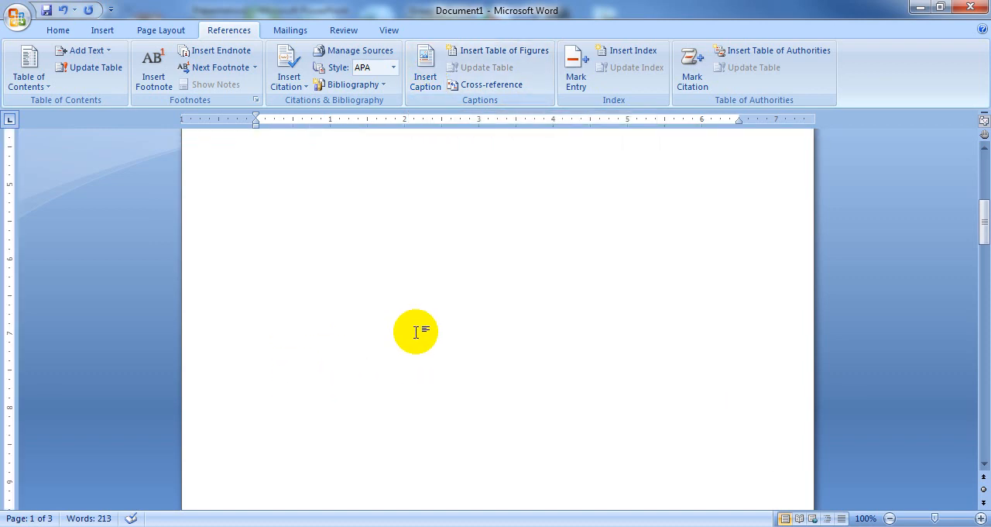
Step: Place the cursor on a new line below the first page's citation
{"action": "scroll", "coordinate": [416, 331], "scroll_direction": "down", "scroll_amount": 15}
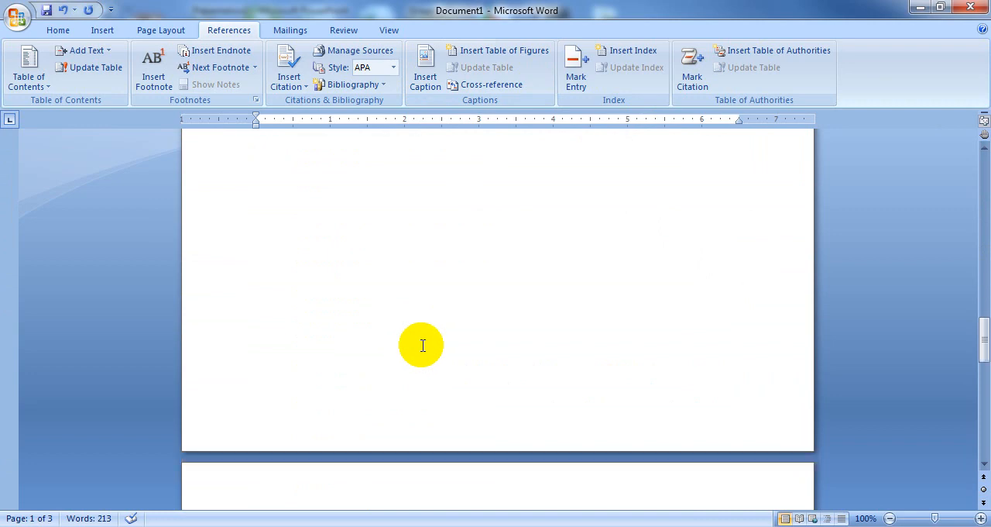
{"action": "scroll", "coordinate": [422, 345], "scroll_direction": "up", "scroll_amount": 5}
{"action": "scroll", "coordinate": [420, 343], "scroll_direction": "down", "scroll_amount": 5}
{"action": "scroll", "coordinate": [420, 343], "scroll_direction": "up", "scroll_amount": 5}
{"action": "scroll", "coordinate": [423, 347], "scroll_direction": "down", "scroll_amount": 5}
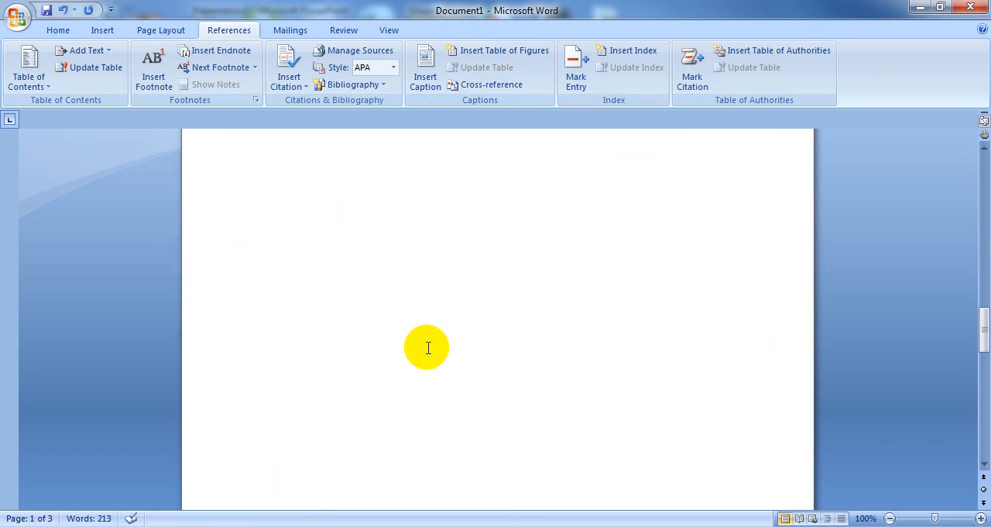
{"action": "scroll", "coordinate": [427, 346], "scroll_direction": "up", "scroll_amount": 15}
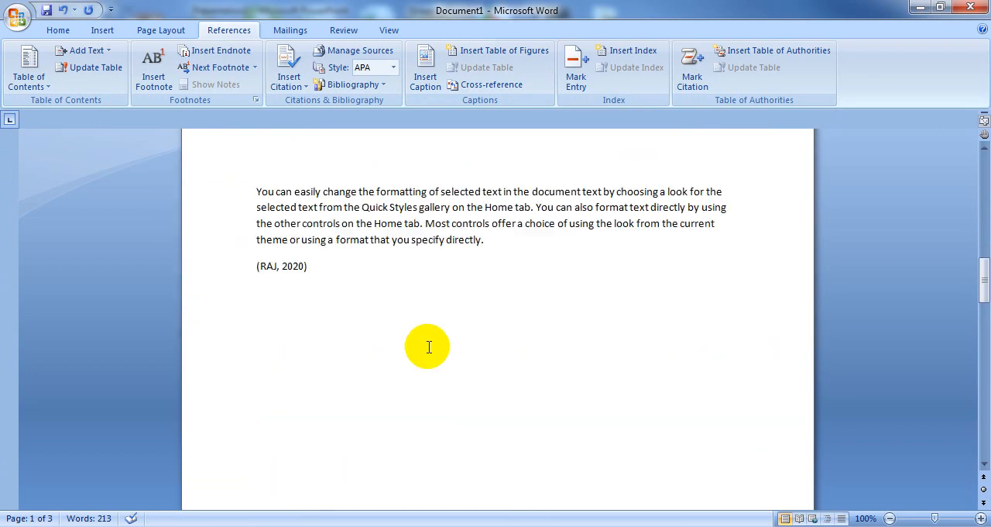
{"action": "left_click", "coordinate": [365, 350]}
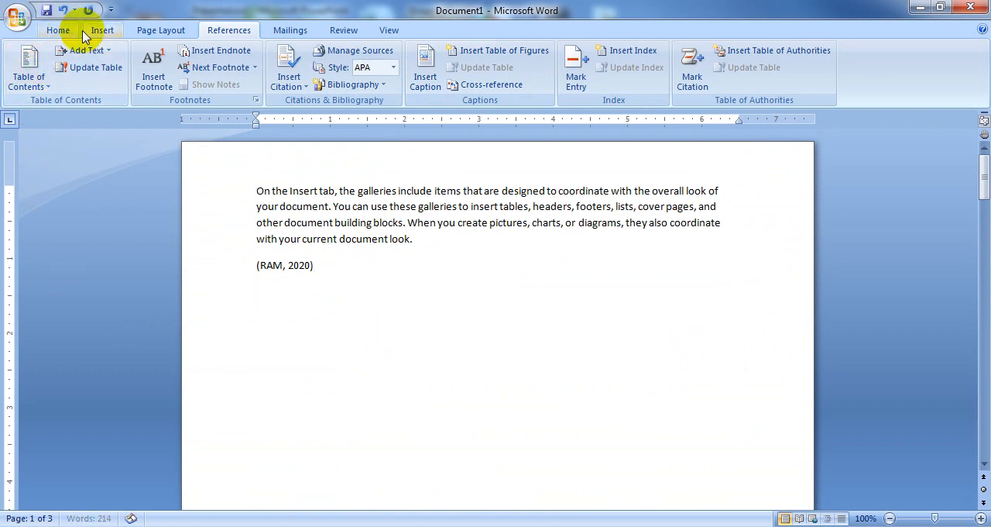
Step: Browse the clip art from all collections and insert the woman working at a computer below the first page's citation
{"action": "left_click", "coordinate": [86, 30]}
{"action": "left_click", "coordinate": [205, 68]}
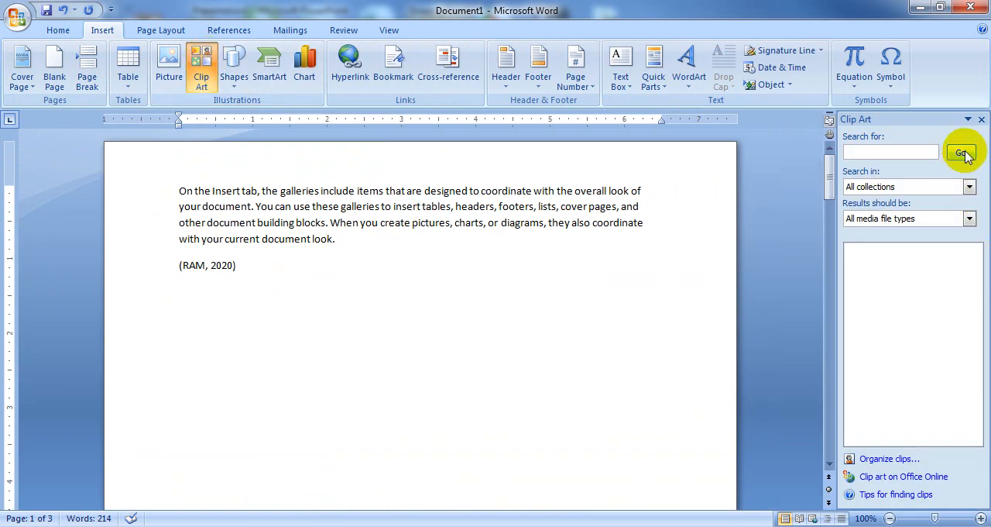
{"action": "left_click", "coordinate": [961, 152]}
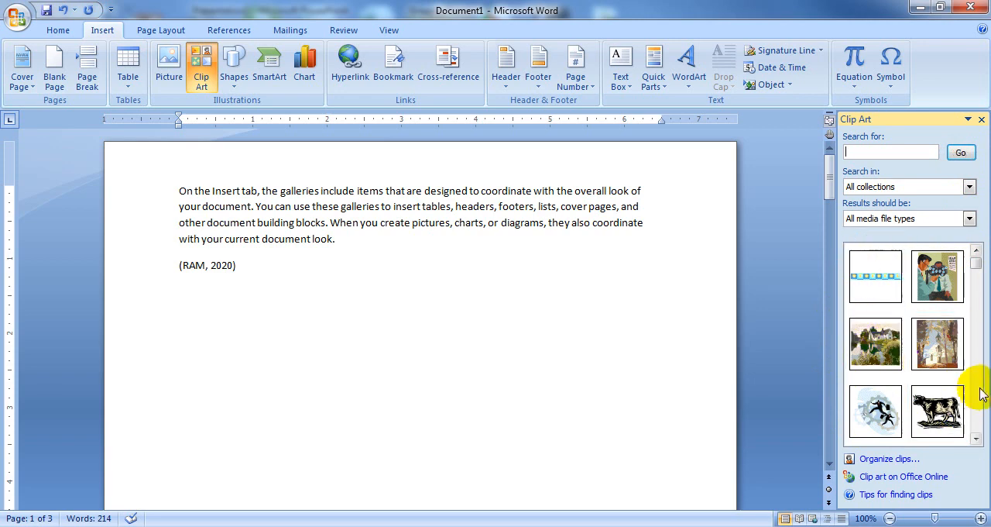
{"action": "left_click", "coordinate": [977, 439]}
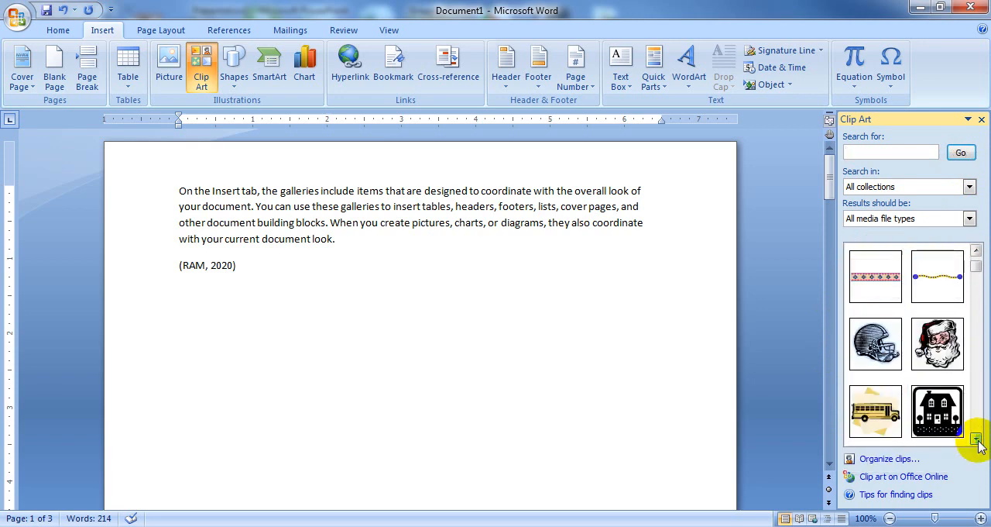
{"action": "left_click", "coordinate": [977, 439]}
{"action": "left_click", "coordinate": [978, 439]}
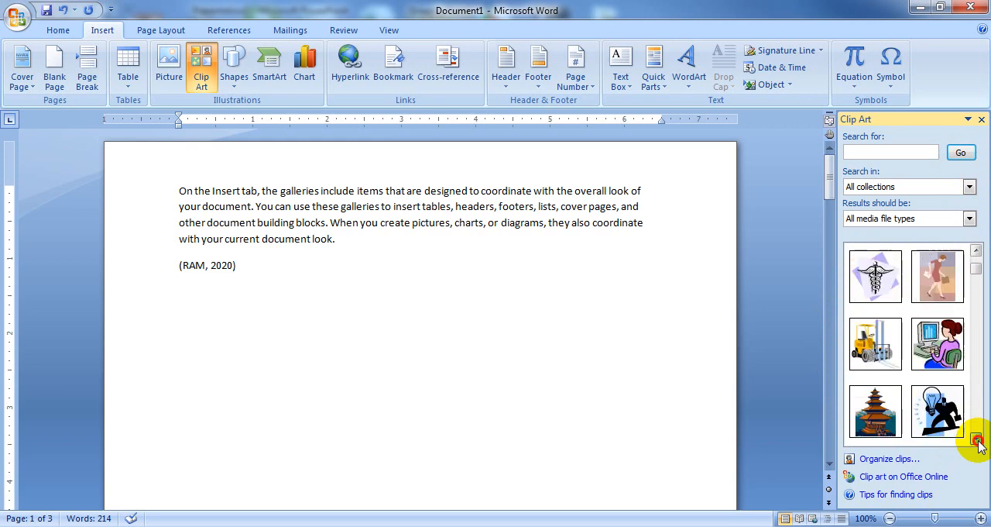
{"action": "left_click", "coordinate": [951, 348]}
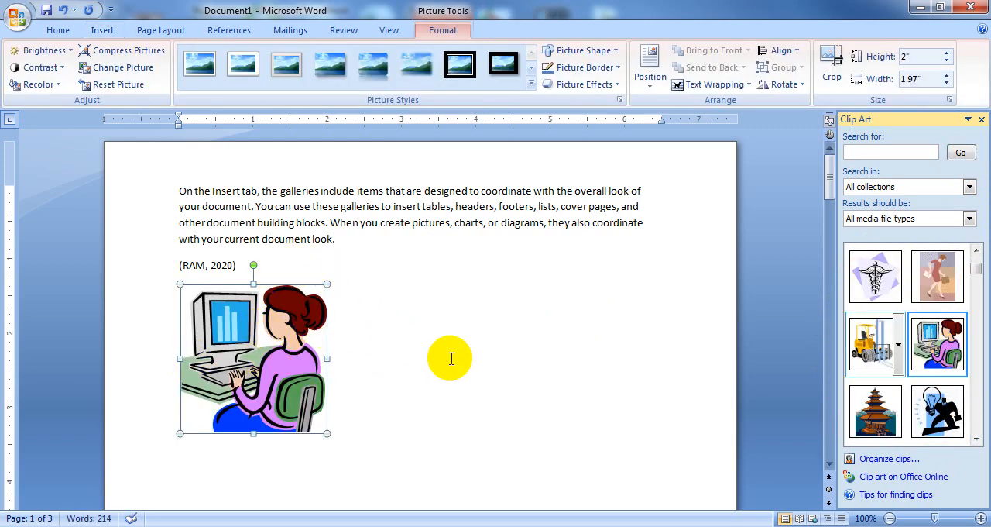
Step: Insert the camouflage aircraft clip art below the second page's citation and shrink it to about 1.35 by 2.7 inches
{"action": "left_click_drag", "start_coordinate": [830, 186], "coordinate": [827, 295]}
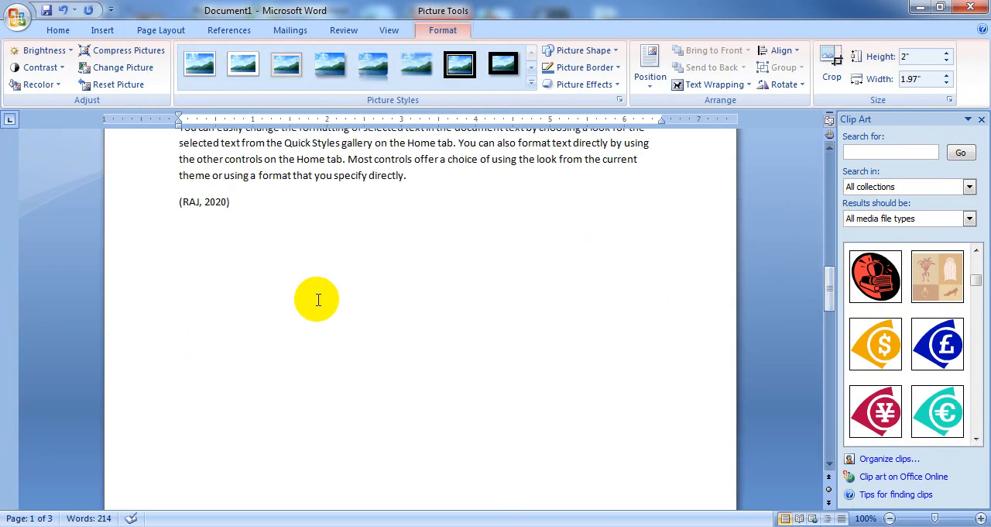
{"action": "left_click", "coordinate": [215, 296]}
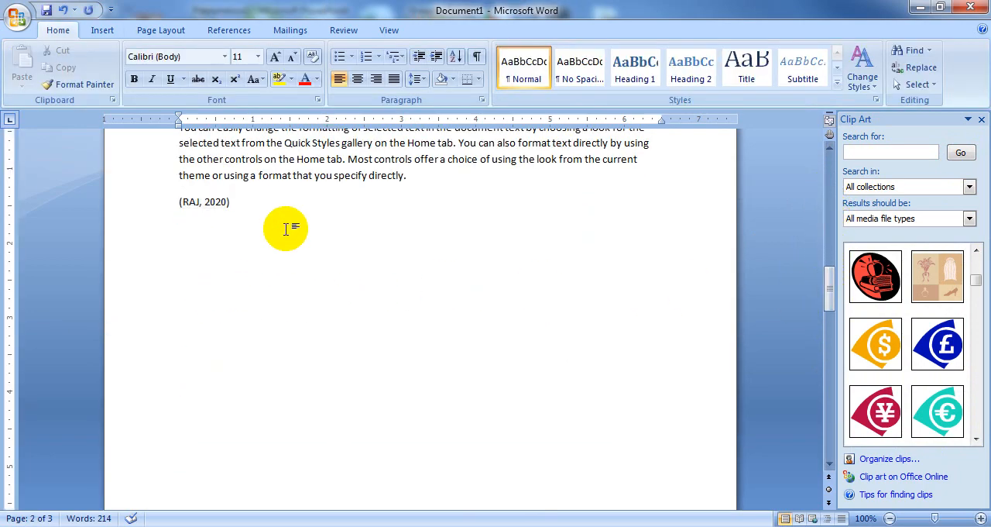
{"action": "key", "text": "Return"}
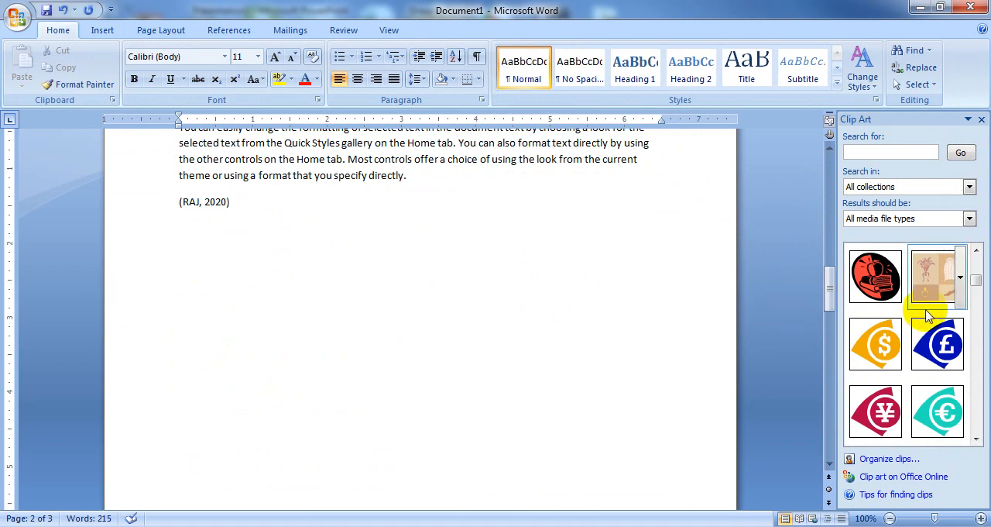
{"action": "left_click", "coordinate": [974, 440]}
{"action": "left_click", "coordinate": [974, 440]}
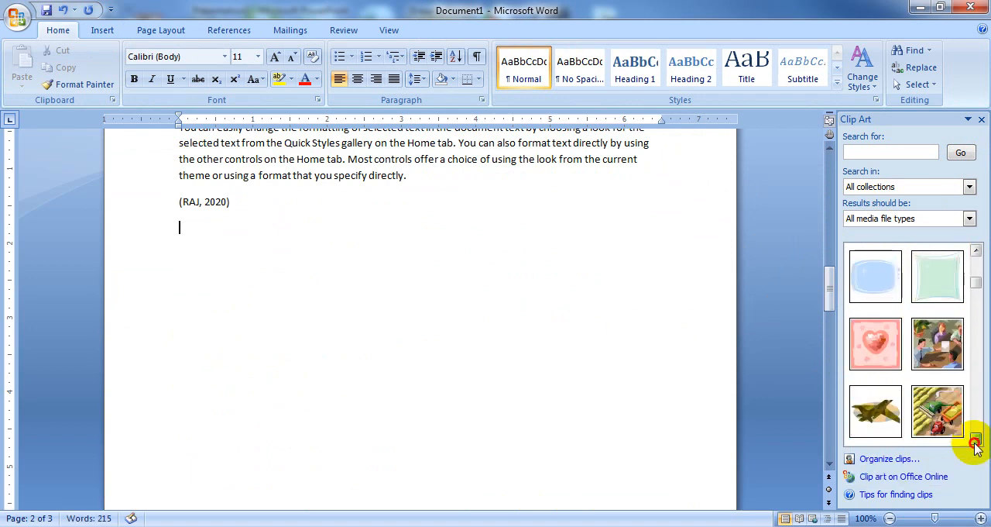
{"action": "left_click", "coordinate": [975, 440]}
{"action": "left_click", "coordinate": [889, 360]}
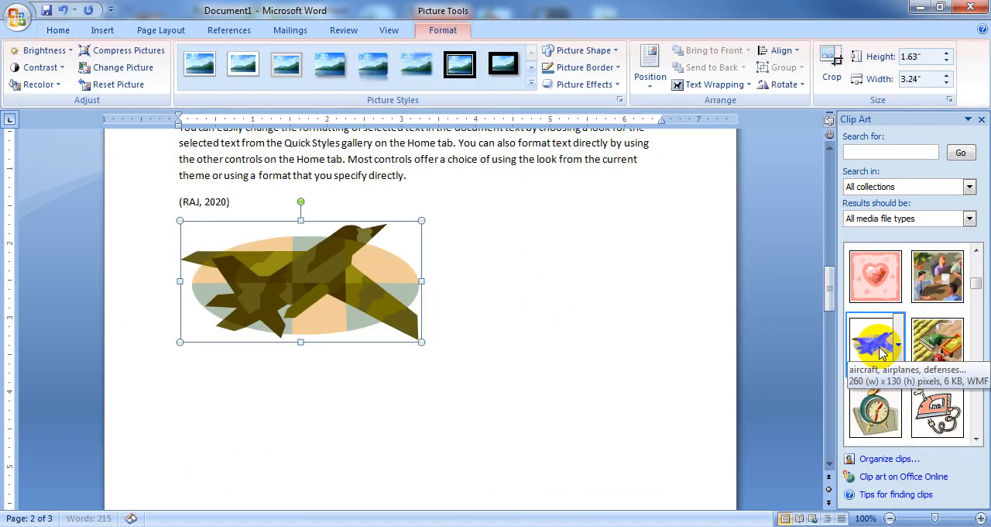
{"action": "left_click_drag", "start_coordinate": [421, 336], "coordinate": [312, 325]}
Step: Insert the electric iron clip art between the third page's citation and Works Cited, and shrink it to about 1.84 by 1.89 inches
{"action": "scroll", "coordinate": [480, 341], "scroll_direction": "down", "scroll_amount": 4}
{"action": "scroll", "coordinate": [480, 341], "scroll_direction": "down", "scroll_amount": 8}
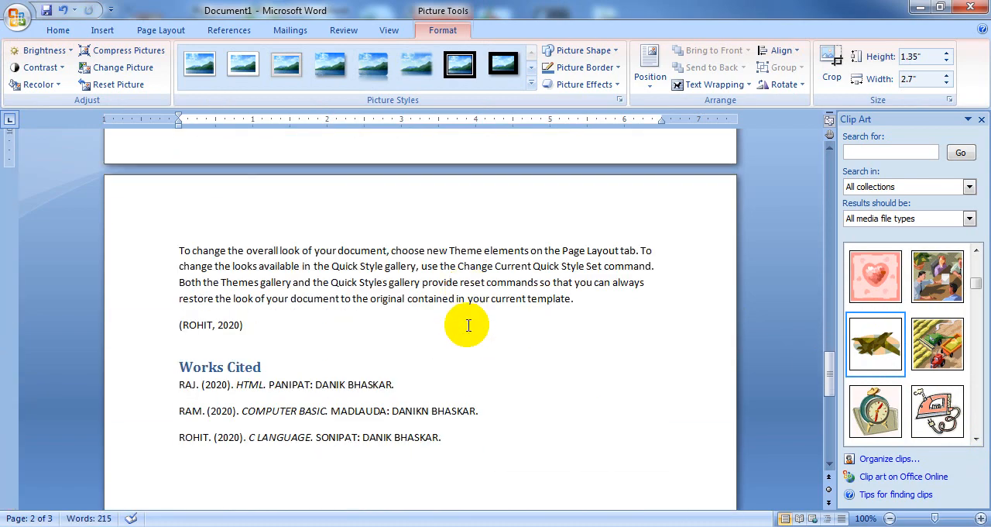
{"action": "left_click", "coordinate": [320, 323]}
{"action": "key", "text": "Return"}
{"action": "key", "text": "Return"}
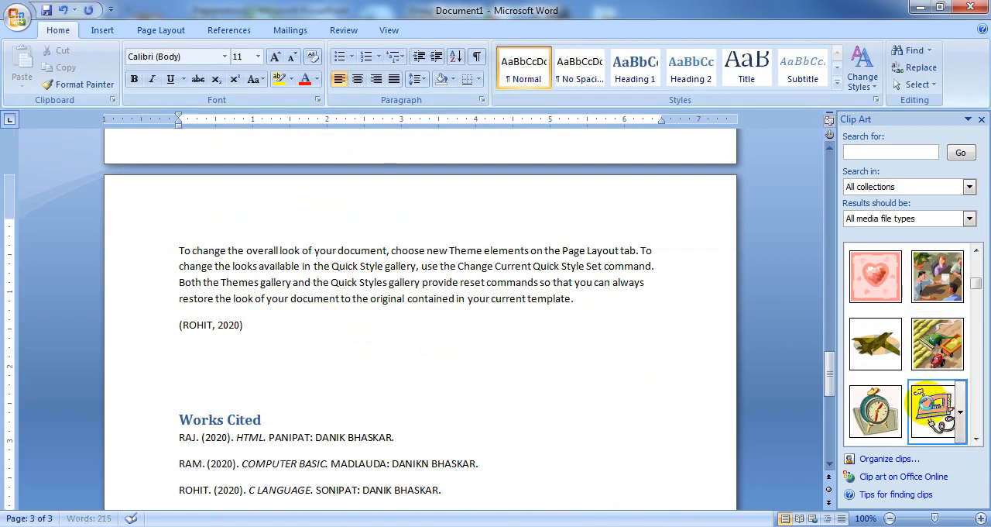
{"action": "left_click", "coordinate": [935, 411]}
{"action": "scroll", "coordinate": [500, 405], "scroll_direction": "down", "scroll_amount": 4}
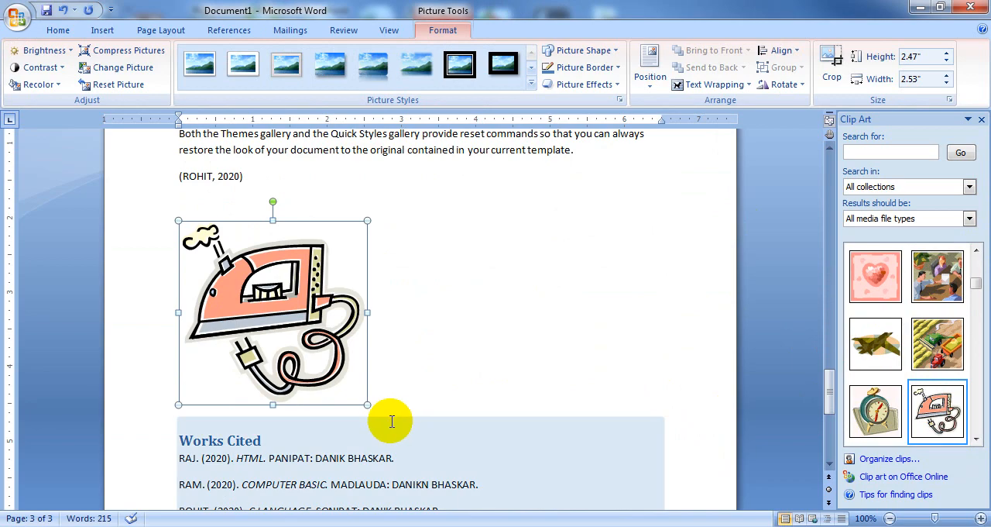
{"action": "left_click_drag", "start_coordinate": [363, 401], "coordinate": [319, 357]}
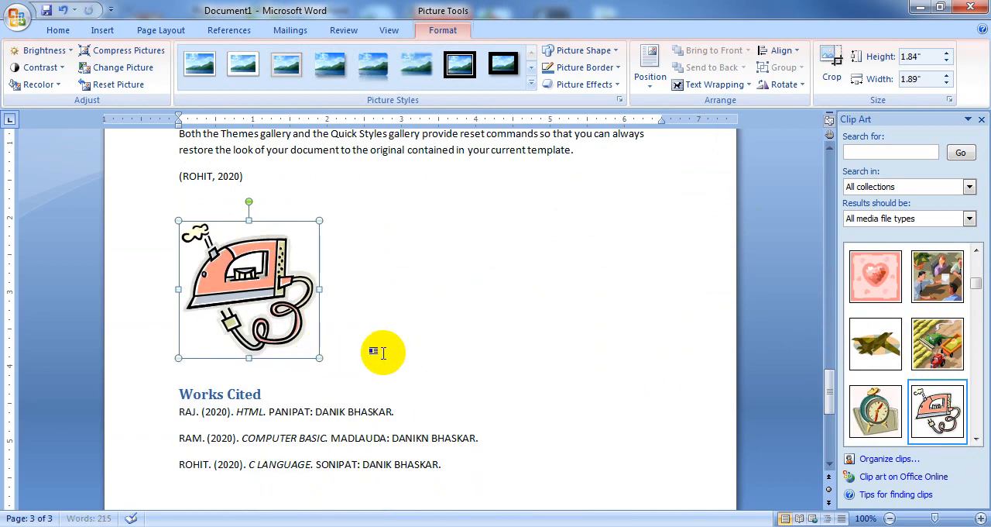
Step: Look over the clip art pictures placed on the three pages
{"action": "scroll", "coordinate": [383, 353], "scroll_direction": "up", "scroll_amount": 20}
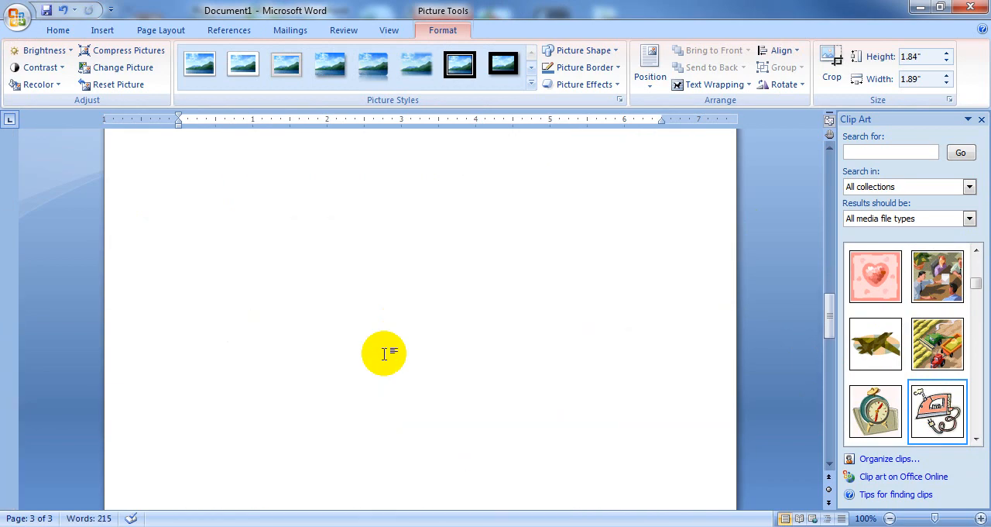
{"action": "scroll", "coordinate": [383, 353], "scroll_direction": "up", "scroll_amount": 15}
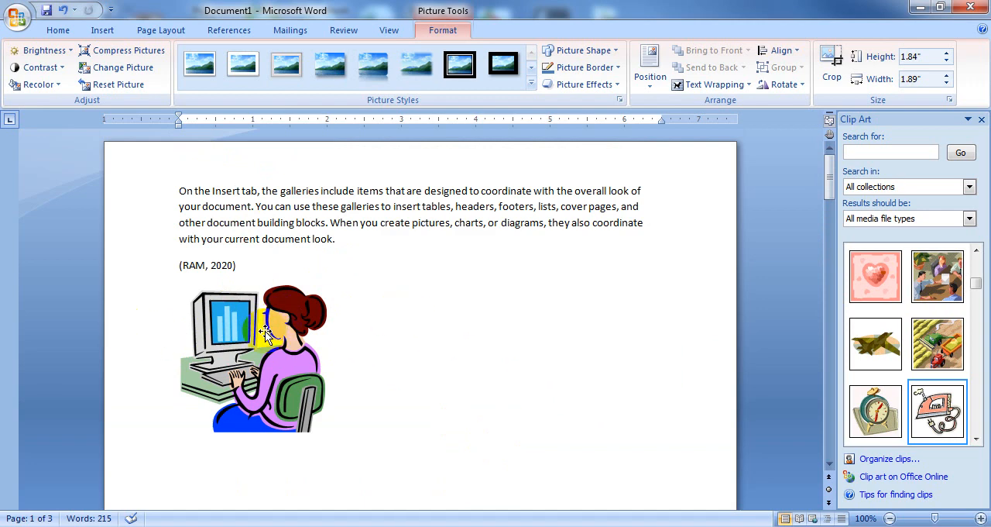
{"action": "scroll", "coordinate": [347, 256], "scroll_direction": "down", "scroll_amount": 4}
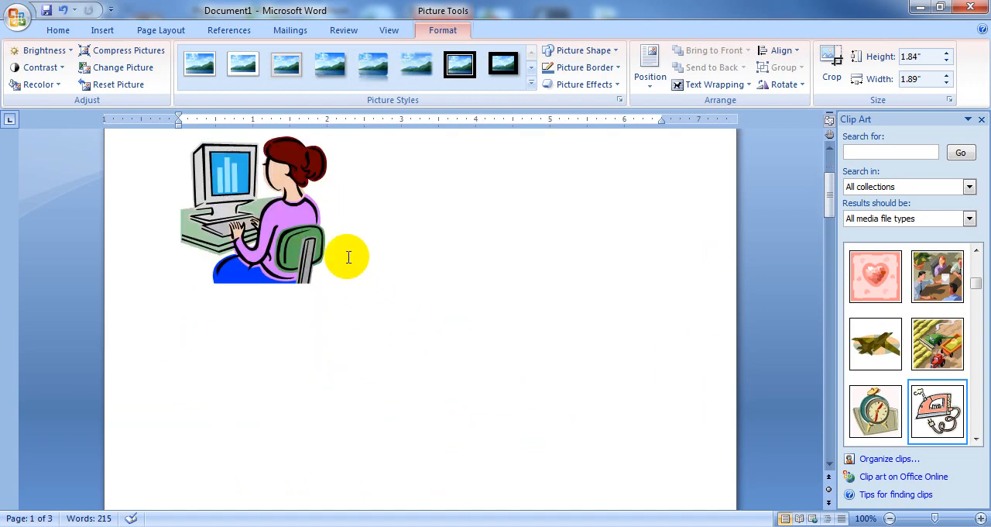
{"action": "scroll", "coordinate": [440, 354], "scroll_direction": "down", "scroll_amount": 20}
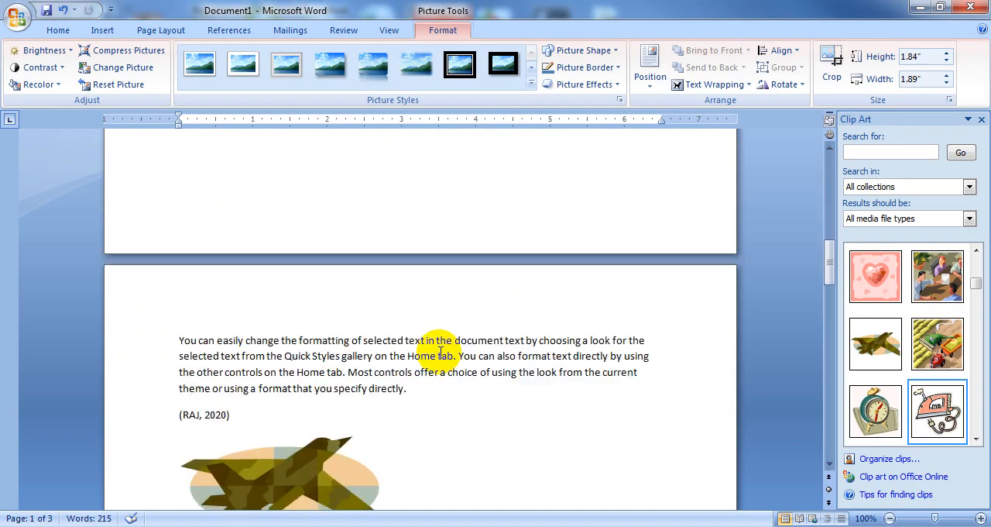
{"action": "scroll", "coordinate": [555, 330], "scroll_direction": "down", "scroll_amount": 20}
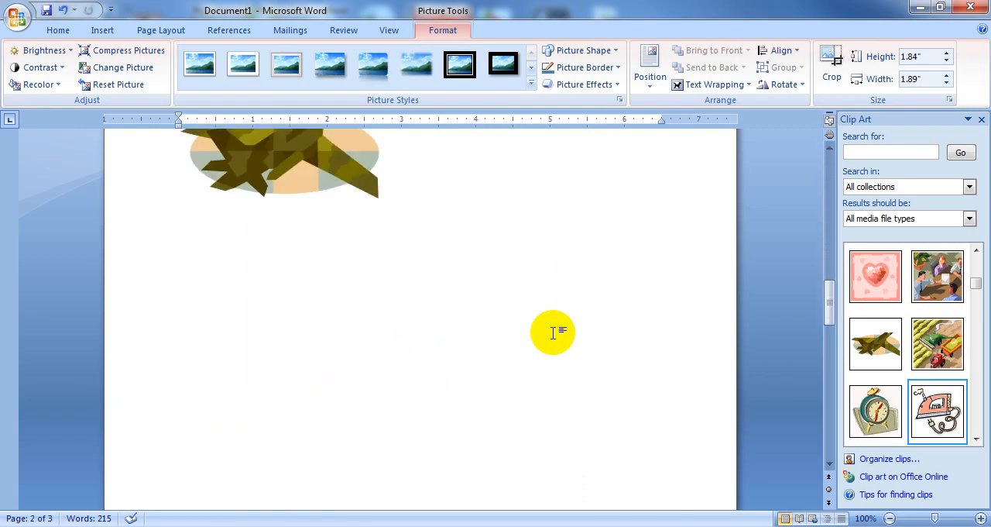
{"action": "scroll", "coordinate": [554, 326], "scroll_direction": "down", "scroll_amount": 5}
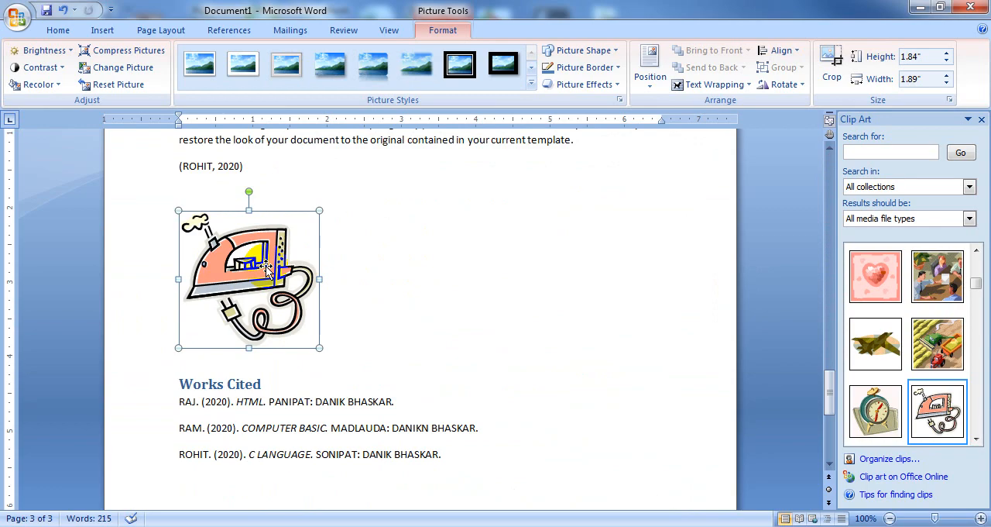
{"action": "scroll", "coordinate": [425, 295], "scroll_direction": "up", "scroll_amount": 20}
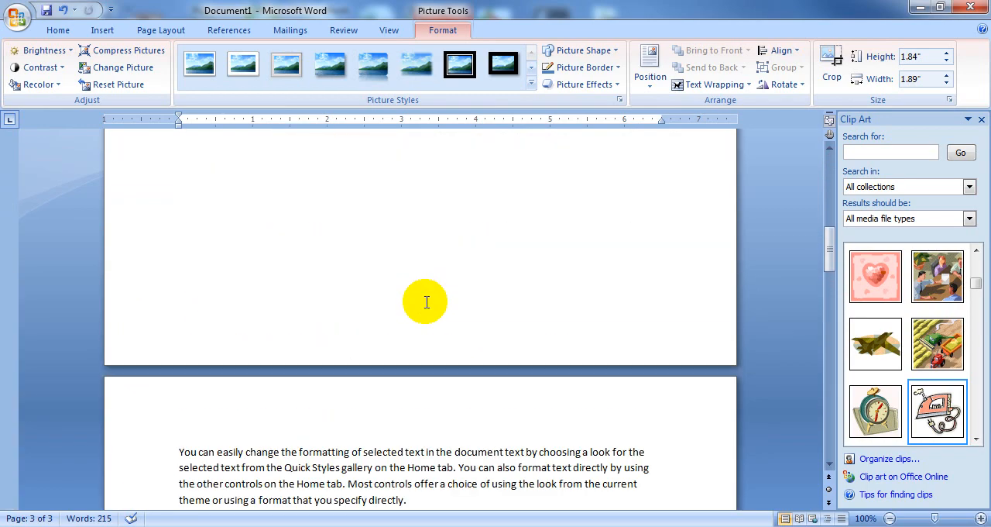
{"action": "scroll", "coordinate": [426, 302], "scroll_direction": "up", "scroll_amount": 15}
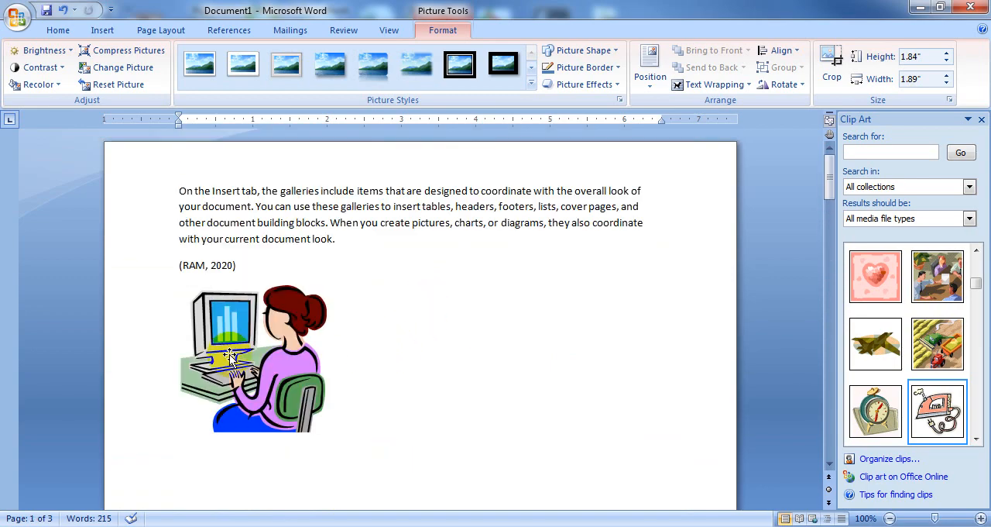
Step: Add the caption Figure 1 below the computer picture on the first page
{"action": "left_click", "coordinate": [231, 340]}
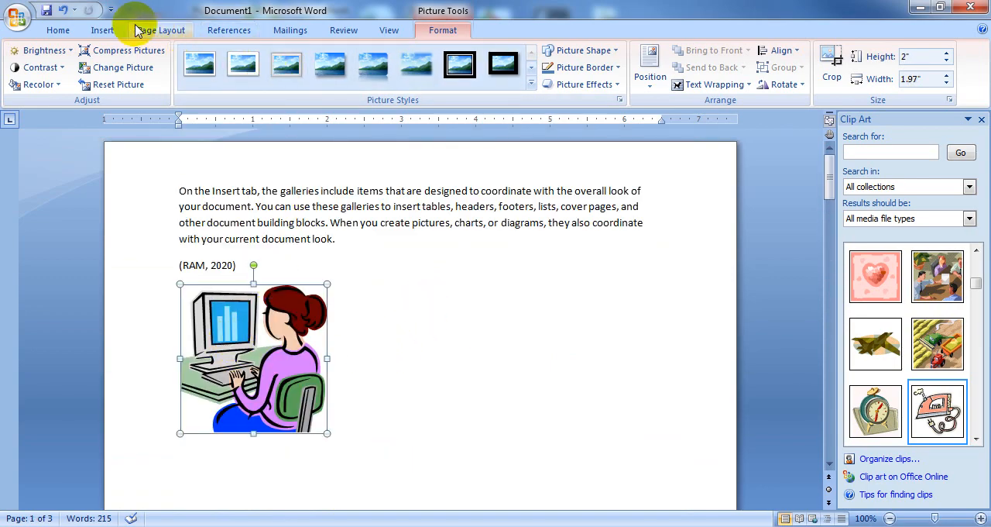
{"action": "left_click", "coordinate": [226, 31]}
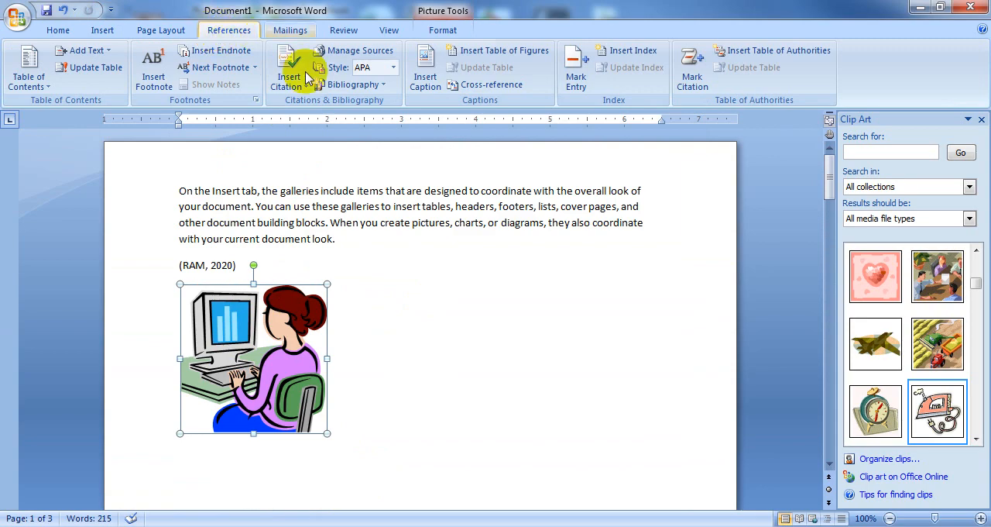
{"action": "left_click", "coordinate": [426, 69]}
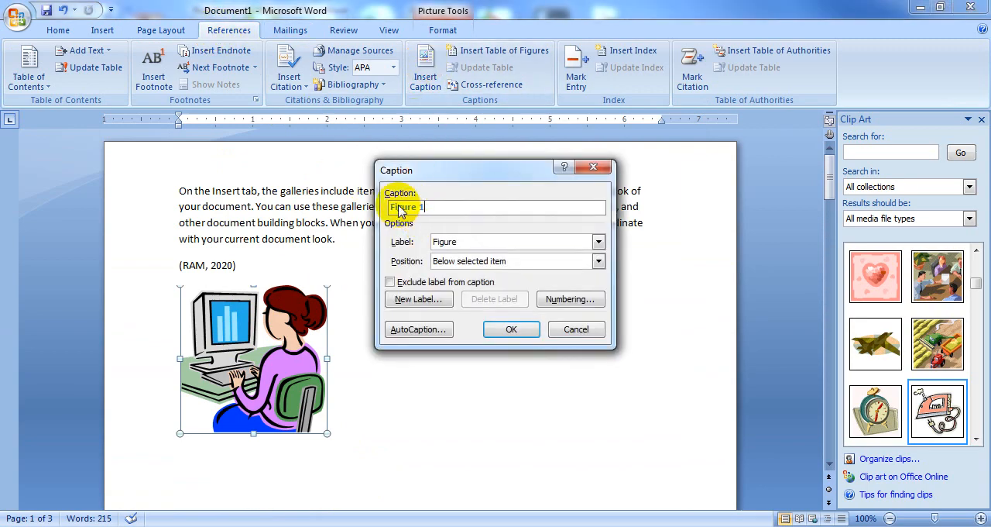
{"action": "left_click", "coordinate": [510, 328]}
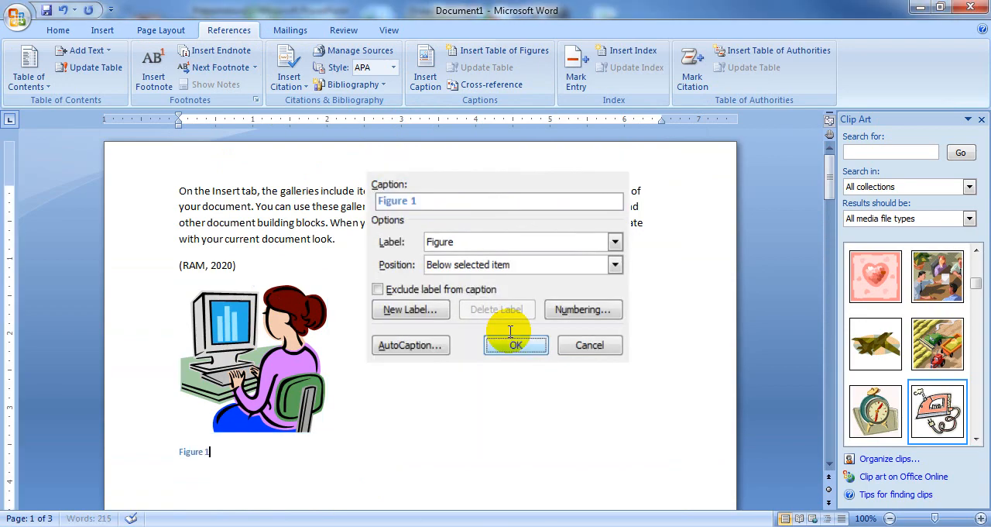
Step: Add the caption Figure 2 below the aircraft picture on the second page
{"action": "scroll", "coordinate": [461, 415], "scroll_direction": "down", "scroll_amount": 4}
{"action": "scroll", "coordinate": [461, 413], "scroll_direction": "down", "scroll_amount": 10}
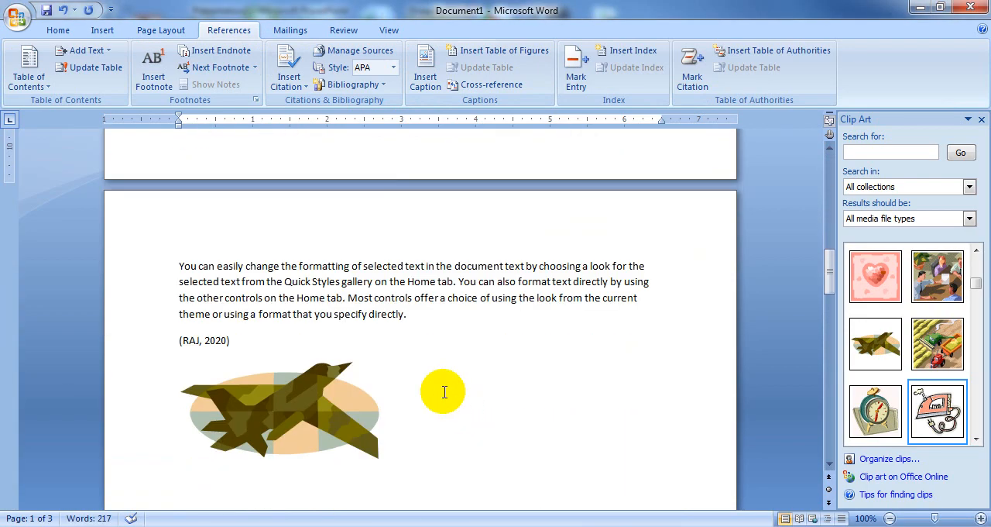
{"action": "left_click", "coordinate": [303, 394]}
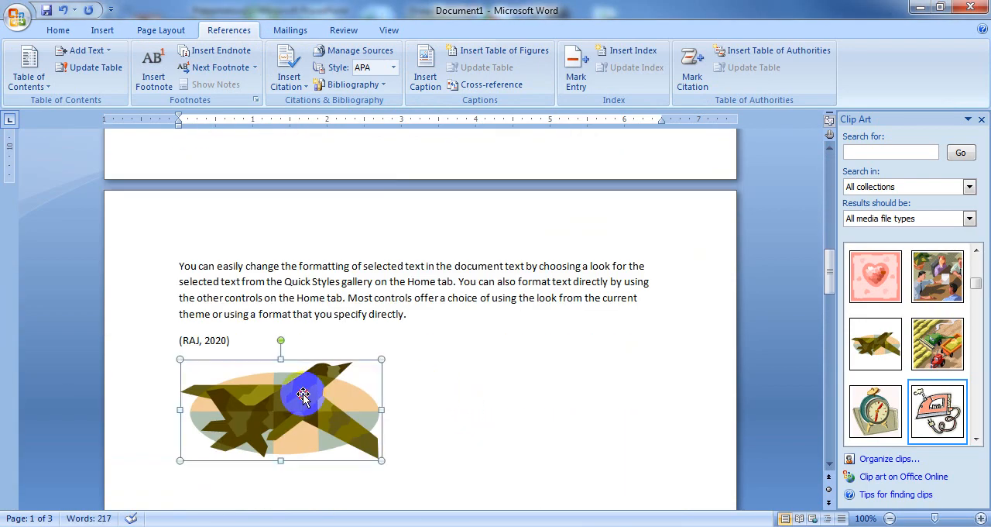
{"action": "left_click", "coordinate": [425, 72]}
{"action": "left_click", "coordinate": [509, 328]}
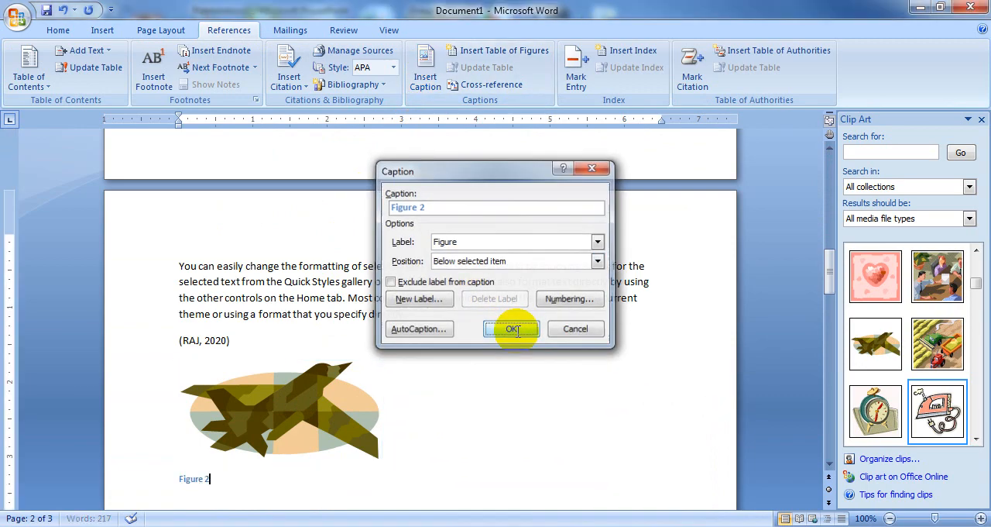
Step: Add the caption Figure 3 below the electric iron picture on the third page
{"action": "scroll", "coordinate": [492, 377], "scroll_direction": "down", "scroll_amount": 8}
{"action": "scroll", "coordinate": [495, 378], "scroll_direction": "down", "scroll_amount": 8}
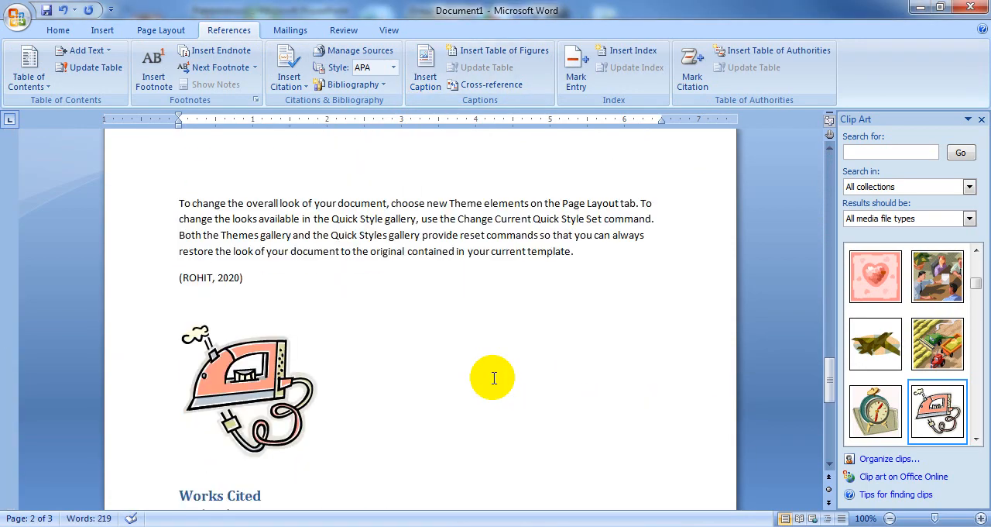
{"action": "left_click", "coordinate": [242, 394]}
{"action": "left_click", "coordinate": [431, 73]}
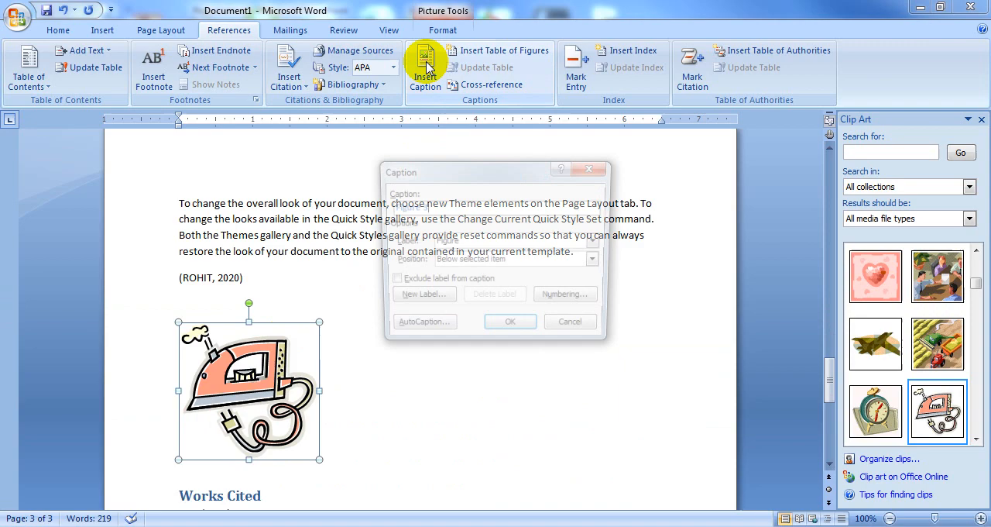
{"action": "left_click", "coordinate": [507, 330]}
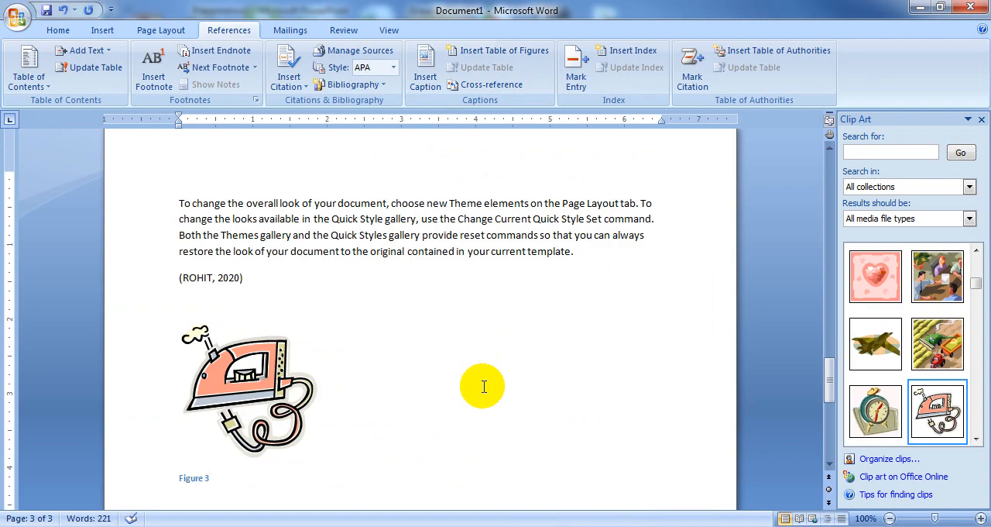
Step: Insert a table of figures with right-aligned page numbers and dotted leaders between the iron picture's caption and Works Cited
{"action": "scroll", "coordinate": [483, 386], "scroll_direction": "down", "scroll_amount": 3}
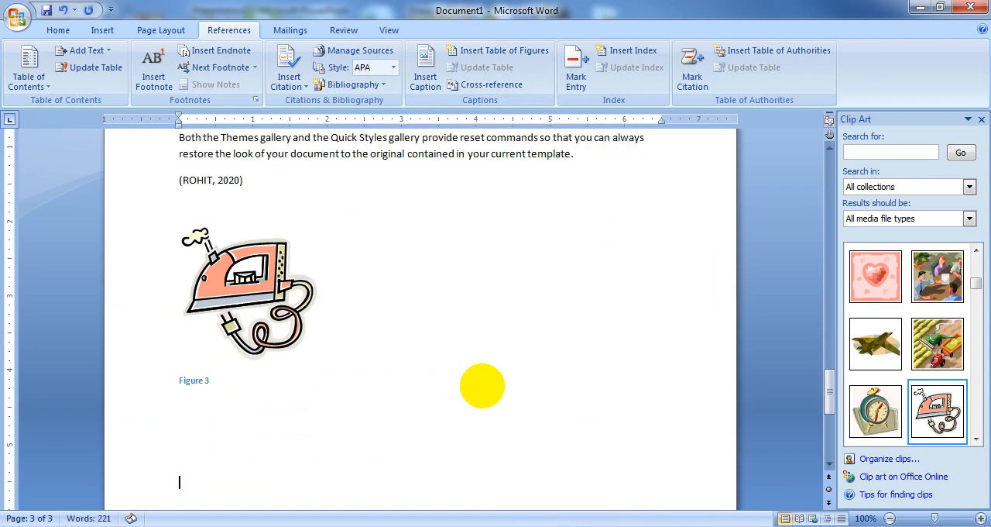
{"action": "scroll", "coordinate": [279, 503], "scroll_direction": "down", "scroll_amount": 5}
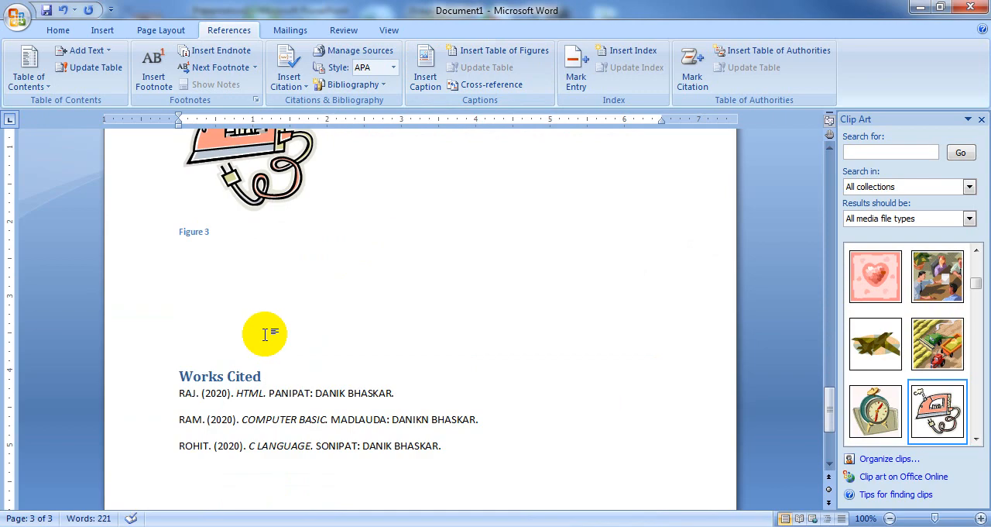
{"action": "left_click", "coordinate": [265, 333]}
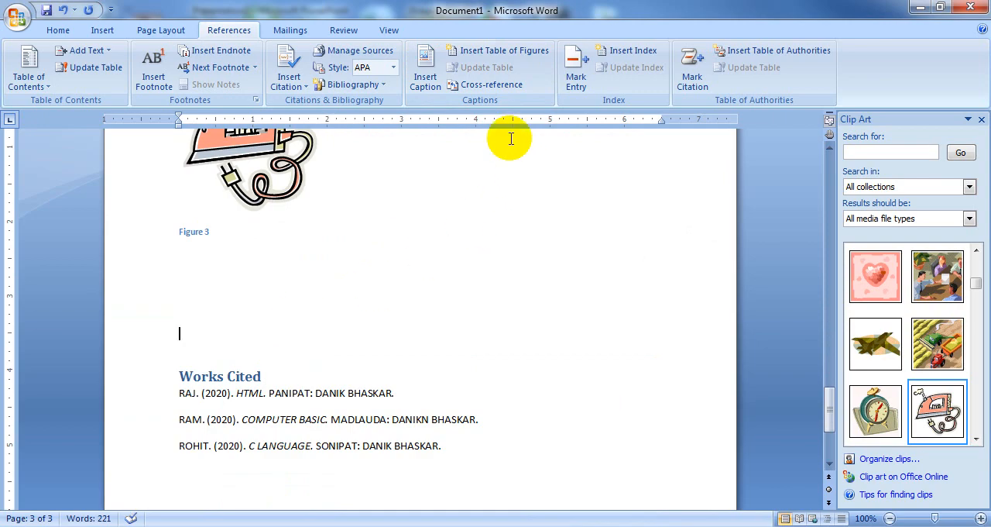
{"action": "left_click", "coordinate": [505, 51]}
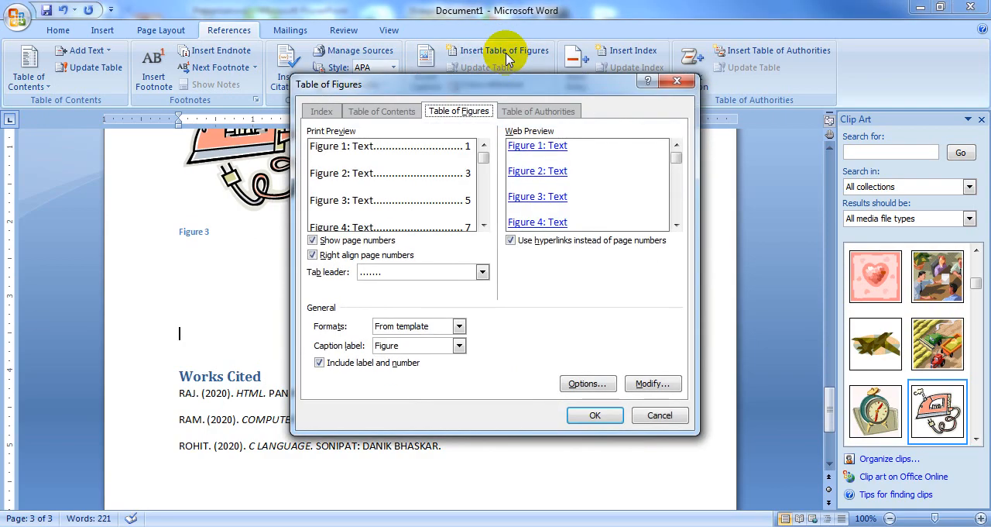
{"action": "left_click", "coordinate": [593, 417]}
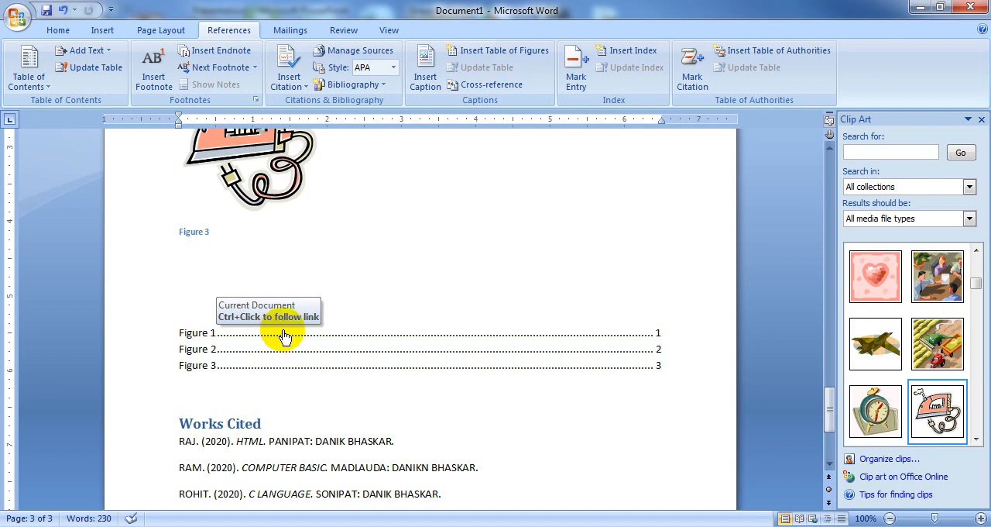
Step: Follow the Figure 1 entry to the first page, change that caption to PHOTO 1, and update the entire table of figures
{"action": "left_click", "coordinate": [285, 341], "text": "ctrl"}
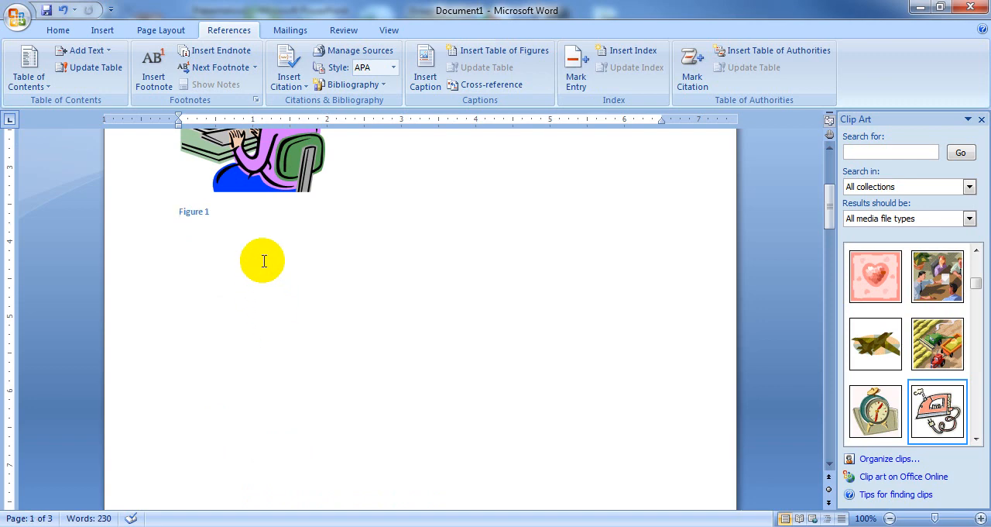
{"action": "scroll", "coordinate": [294, 210], "scroll_direction": "up", "scroll_amount": 3}
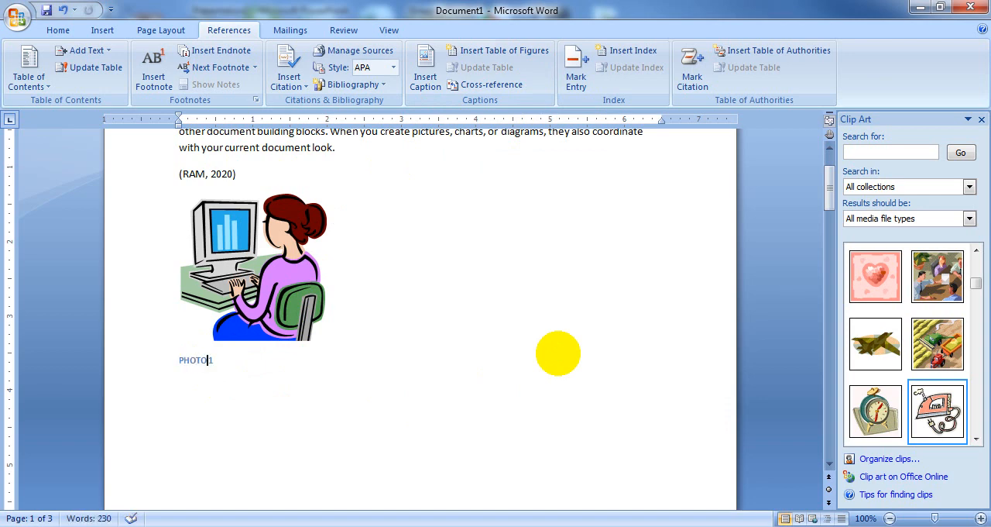
{"action": "scroll", "coordinate": [558, 353], "scroll_direction": "down", "scroll_amount": 15}
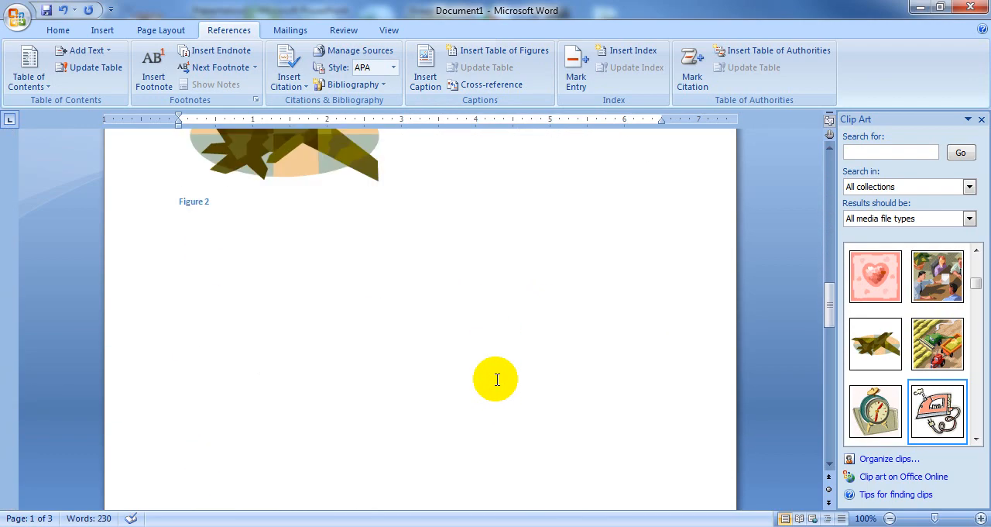
{"action": "scroll", "coordinate": [494, 378], "scroll_direction": "down", "scroll_amount": 10}
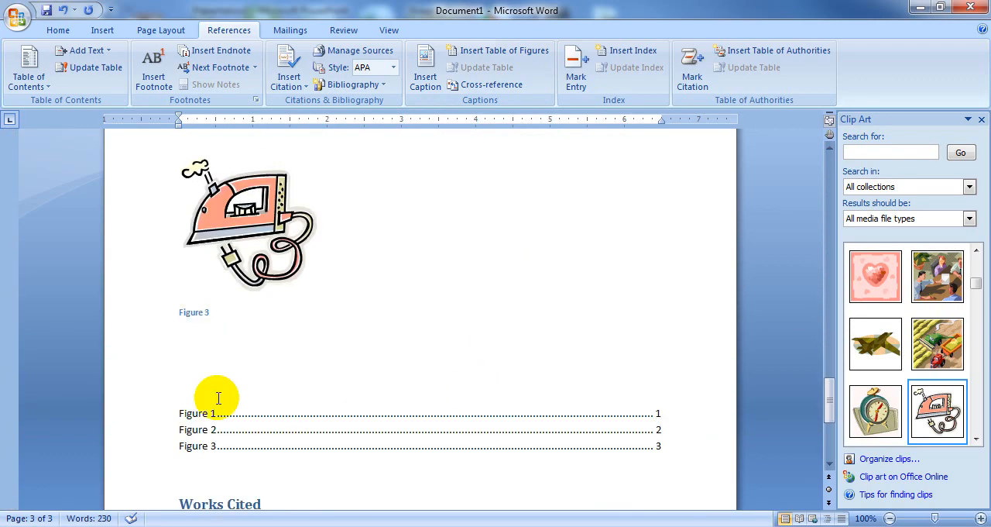
{"action": "left_click", "coordinate": [269, 427]}
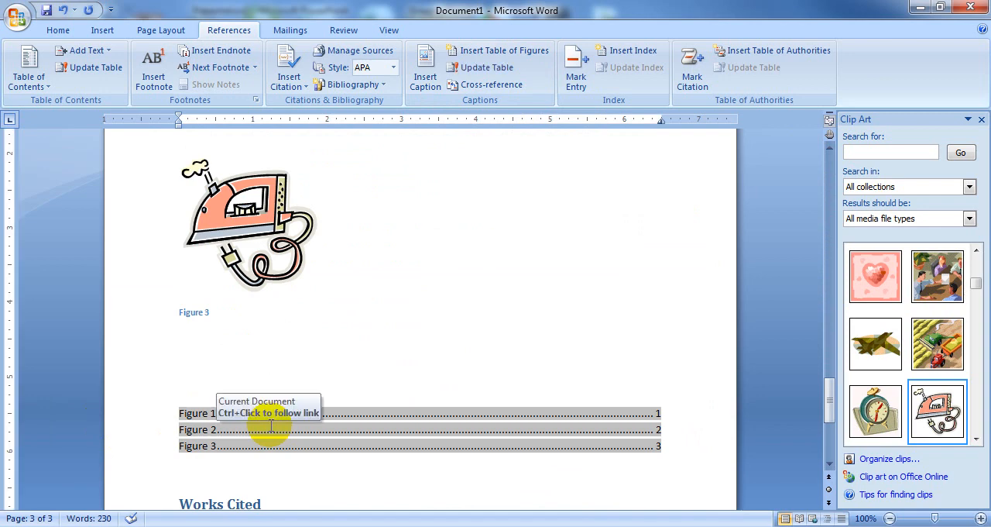
{"action": "left_click", "coordinate": [486, 69]}
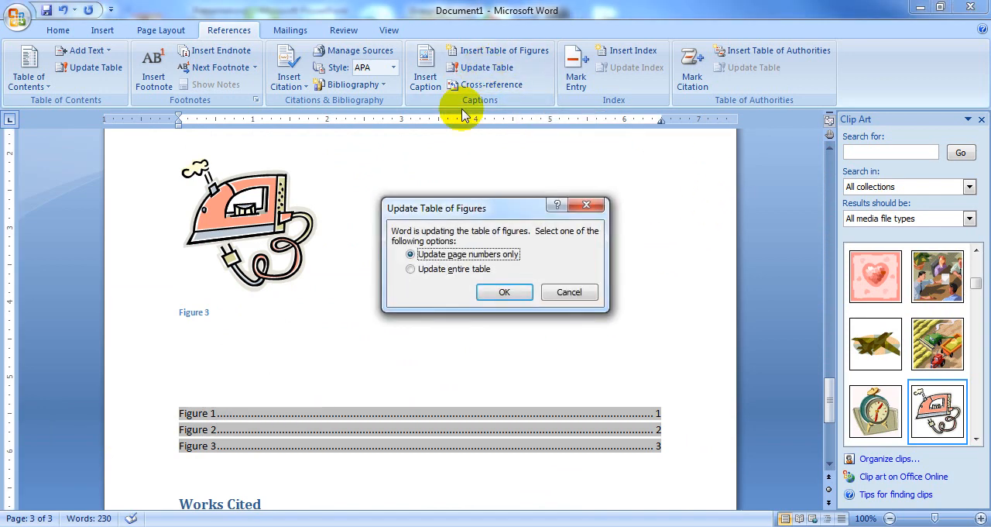
{"action": "left_click", "coordinate": [425, 268]}
{"action": "left_click", "coordinate": [507, 294]}
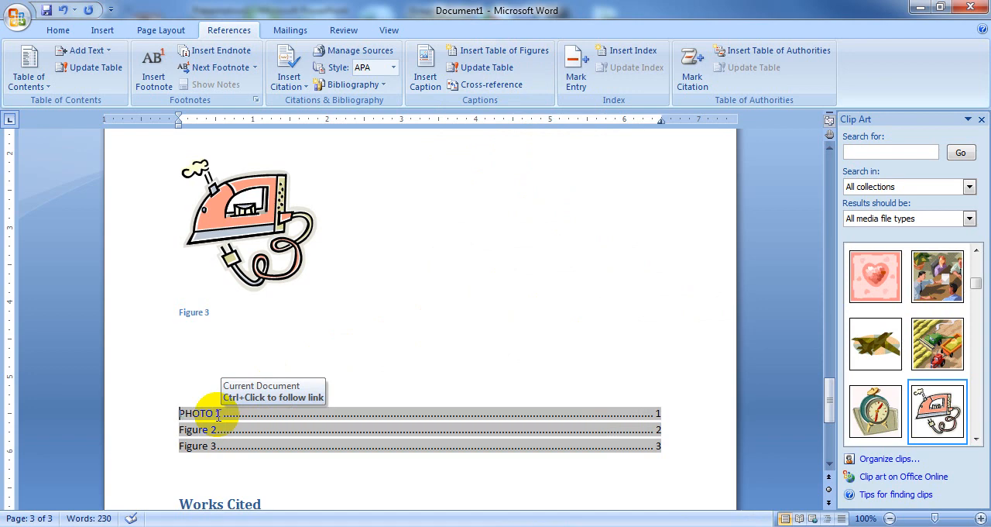
Step: Add blank space below the table of figures and insert a hyperlinked cross-reference to the entire PHOTO 1 caption above Works Cited
{"action": "left_click", "coordinate": [199, 472]}
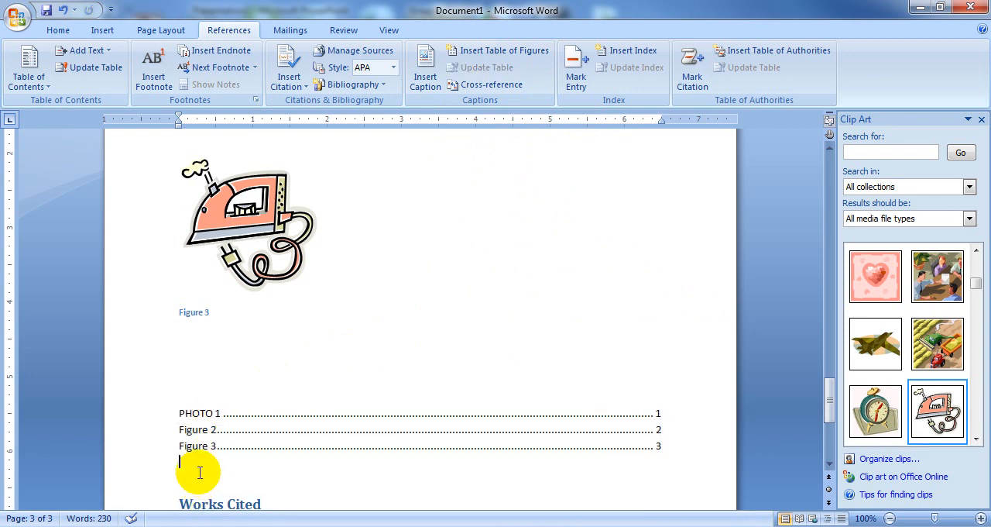
{"action": "key", "text": "Return"}
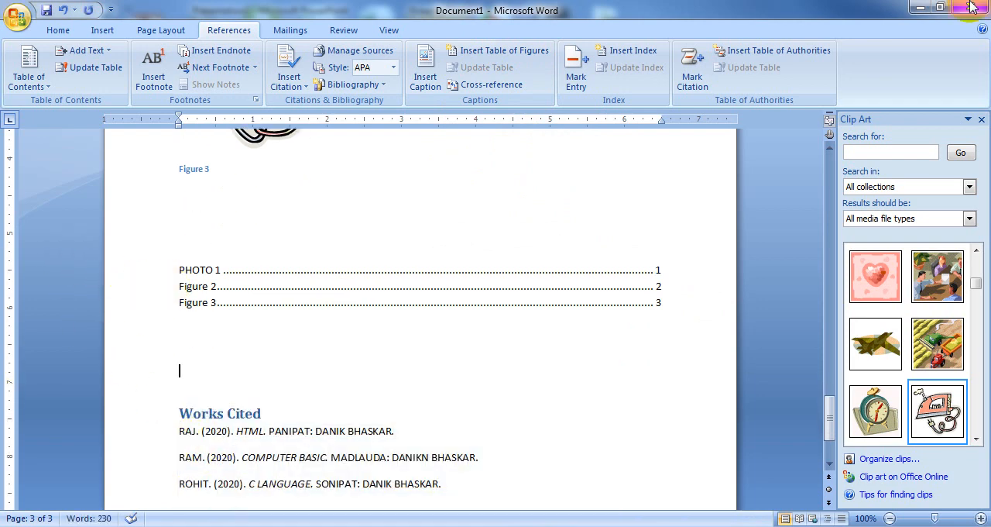
{"action": "left_click", "coordinate": [476, 85]}
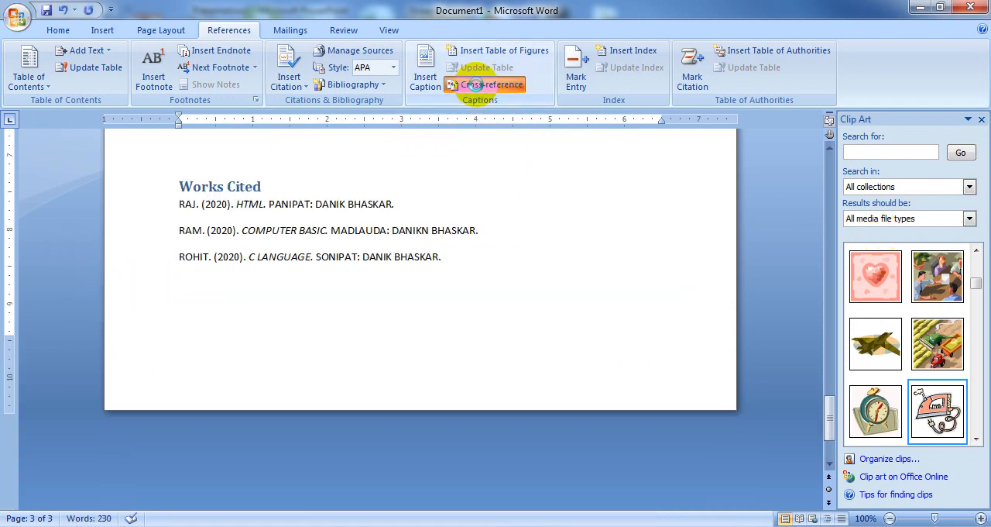
{"action": "left_click", "coordinate": [496, 171]}
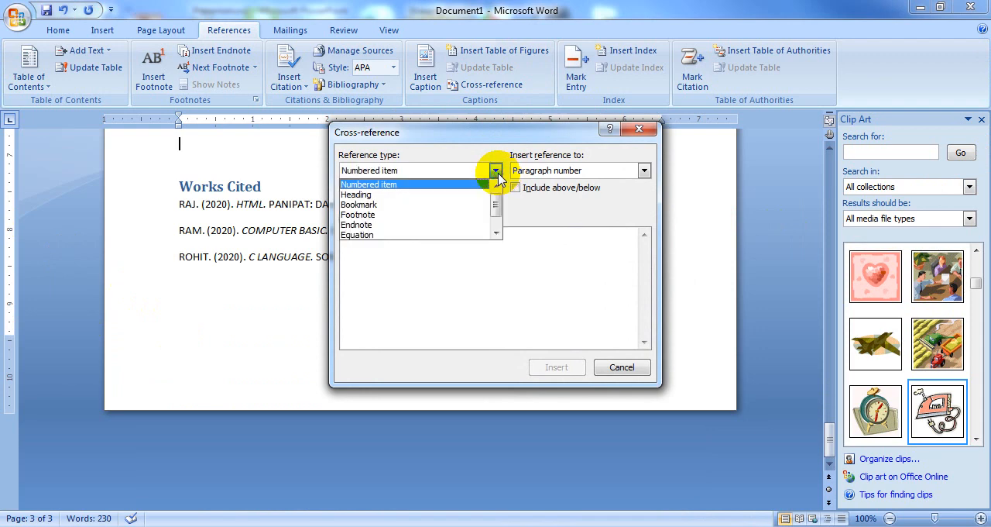
{"action": "left_click", "coordinate": [395, 215]}
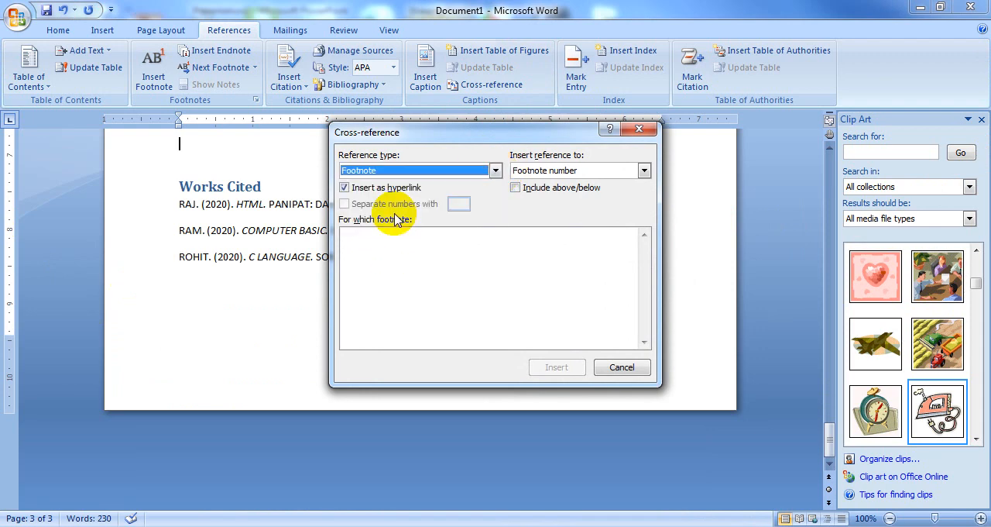
{"action": "left_click", "coordinate": [457, 171]}
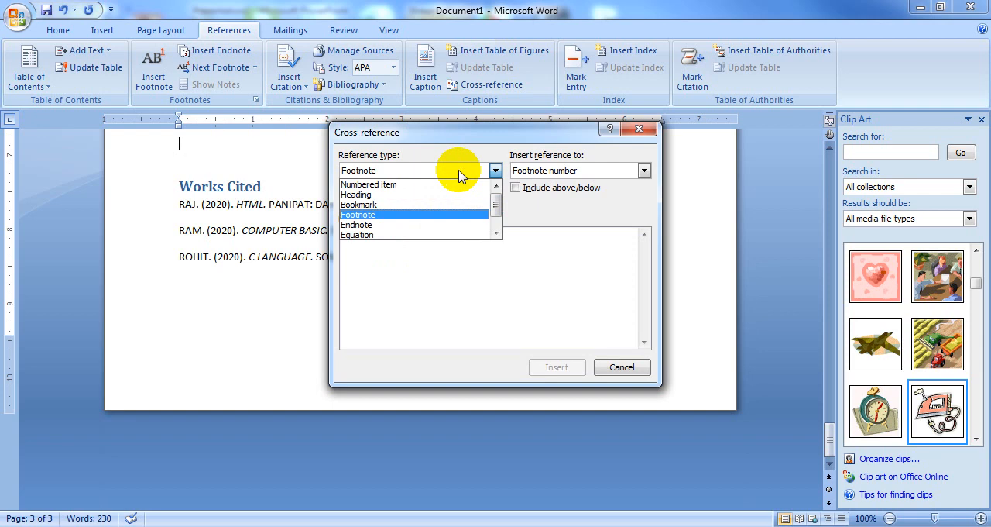
{"action": "left_click", "coordinate": [496, 235]}
{"action": "left_click", "coordinate": [496, 235]}
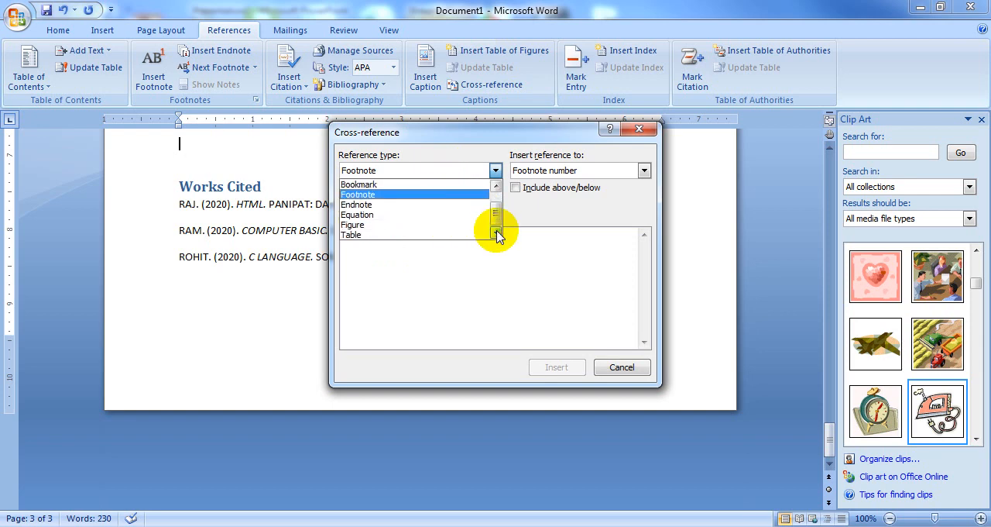
{"action": "left_click", "coordinate": [389, 224]}
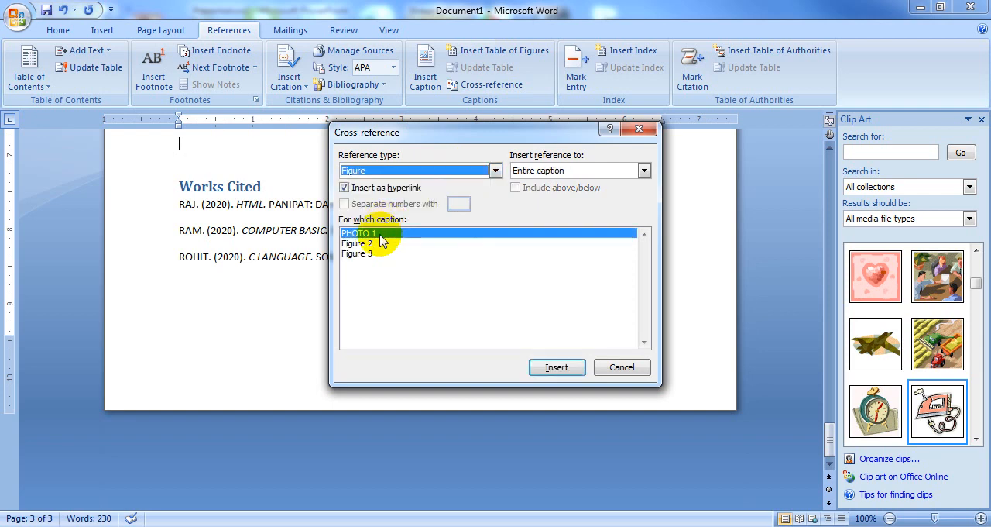
{"action": "left_click", "coordinate": [556, 367]}
Step: Insert cross-references to the entire Figure 2 and Figure 3 captions directly after the PHOTO 1 reference
{"action": "left_click", "coordinate": [362, 244]}
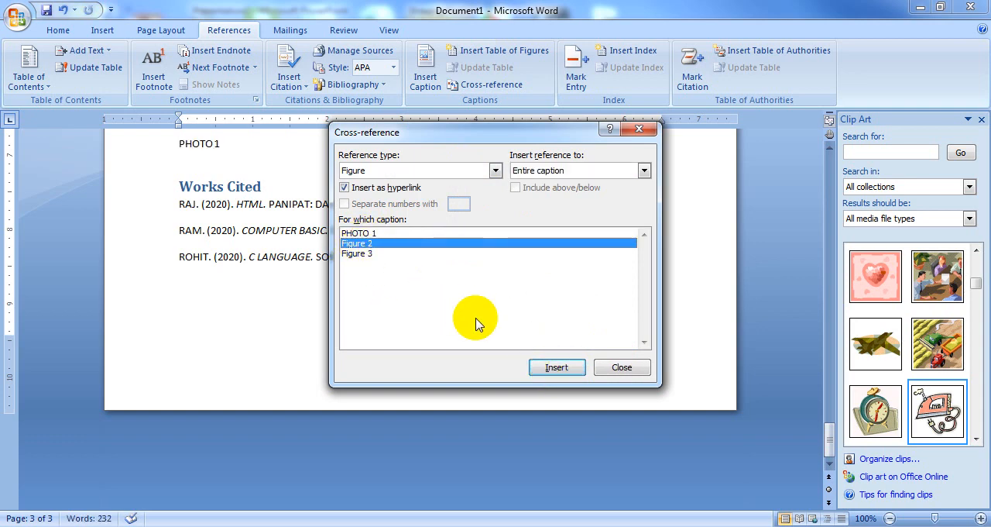
{"action": "left_click", "coordinate": [551, 367]}
{"action": "left_click", "coordinate": [361, 255]}
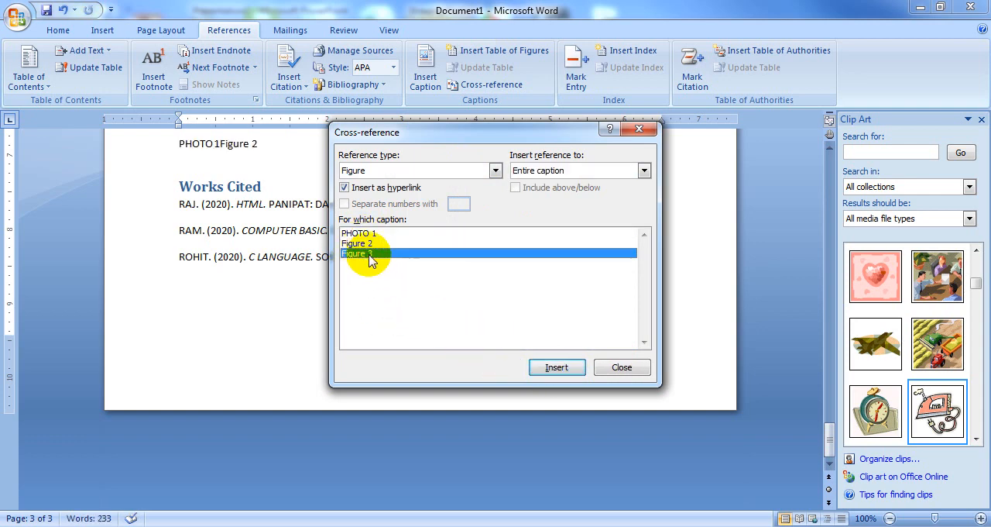
{"action": "left_click", "coordinate": [557, 367]}
{"action": "left_click", "coordinate": [622, 367]}
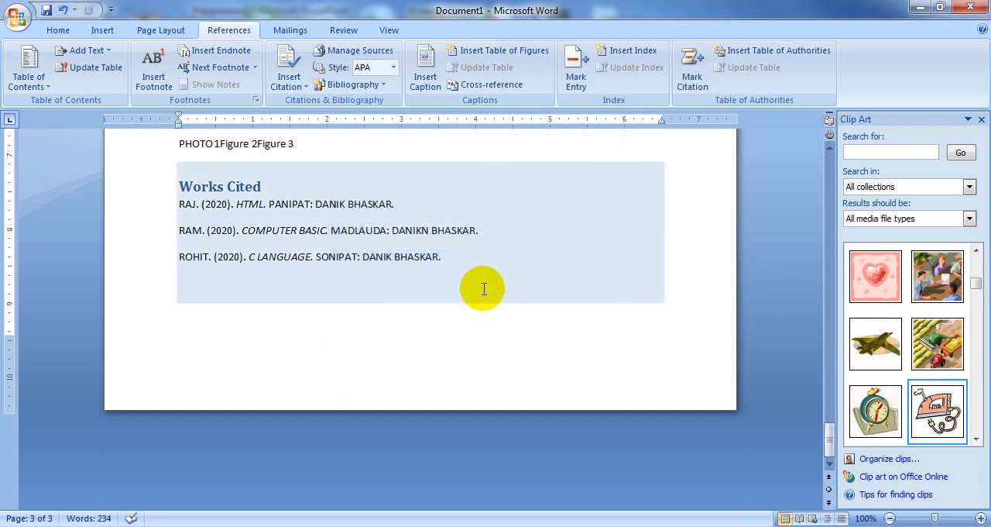
Step: Follow the Figure 2 cross-reference to the second page and view the aircraft picture with its caption
{"action": "scroll", "coordinate": [488, 310], "scroll_direction": "up", "scroll_amount": 3}
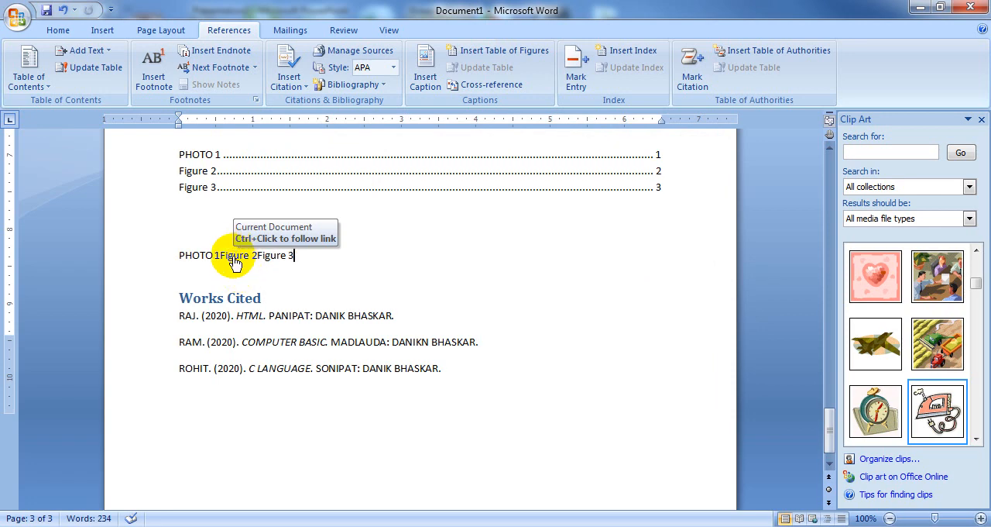
{"action": "left_click", "coordinate": [233, 258], "text": "ctrl"}
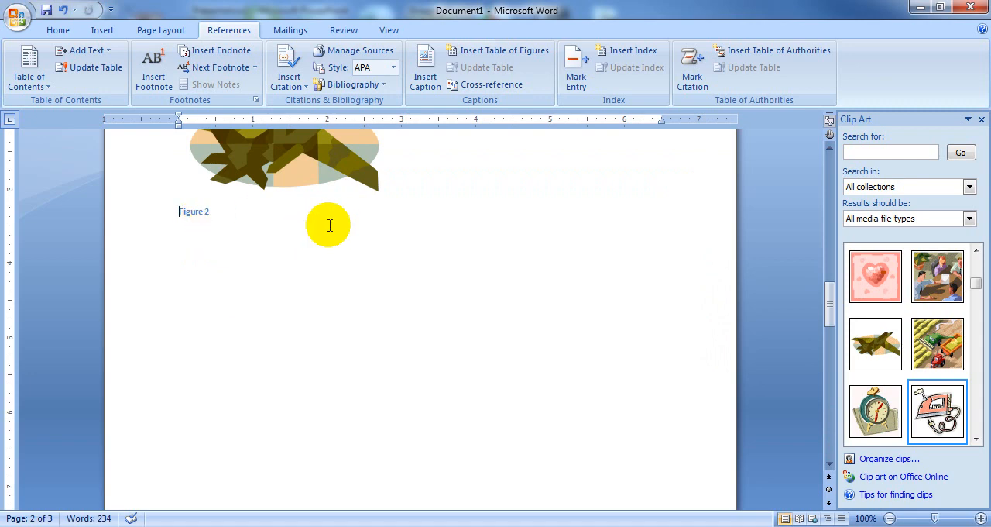
{"action": "scroll", "coordinate": [328, 224], "scroll_direction": "up", "scroll_amount": 4}
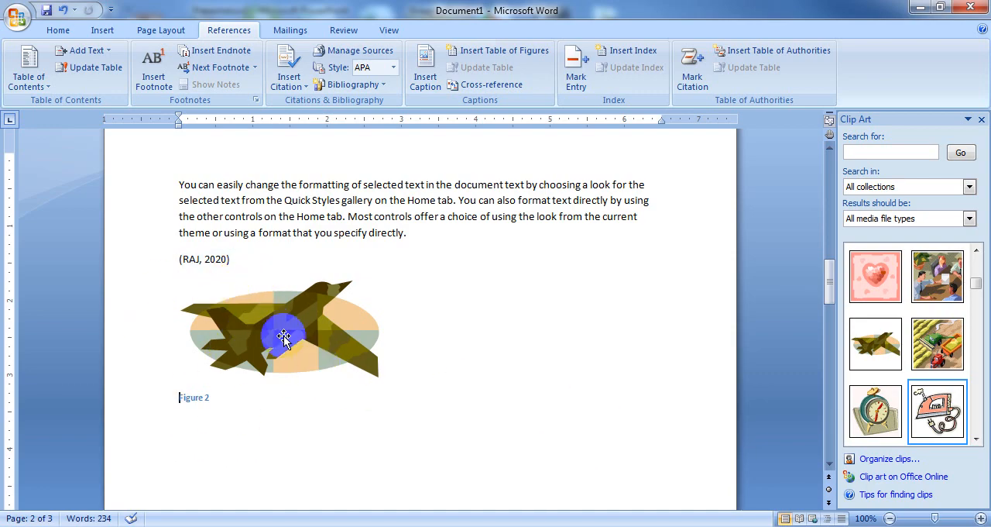
Step: Create a new blank document
{"action": "left_click", "coordinate": [18, 16]}
{"action": "left_click", "coordinate": [45, 59]}
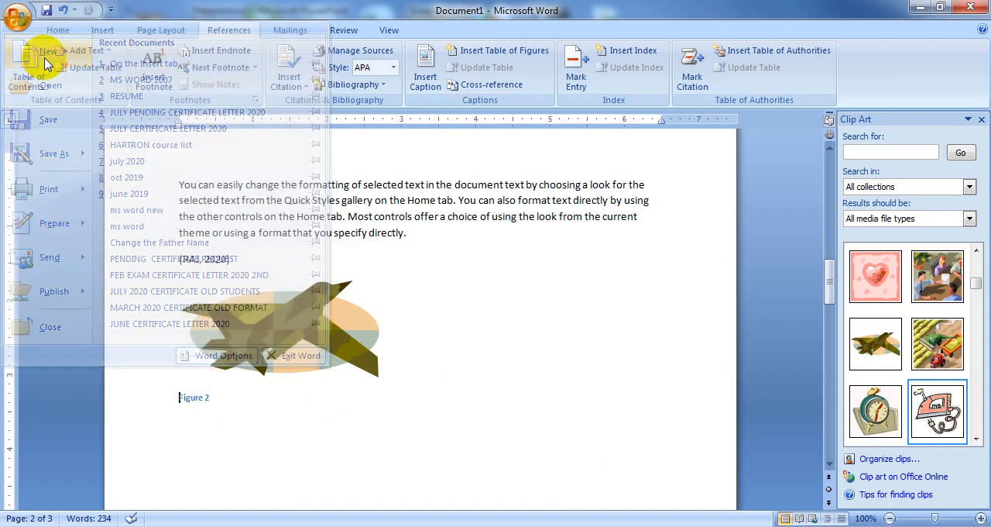
{"action": "left_click", "coordinate": [616, 496]}
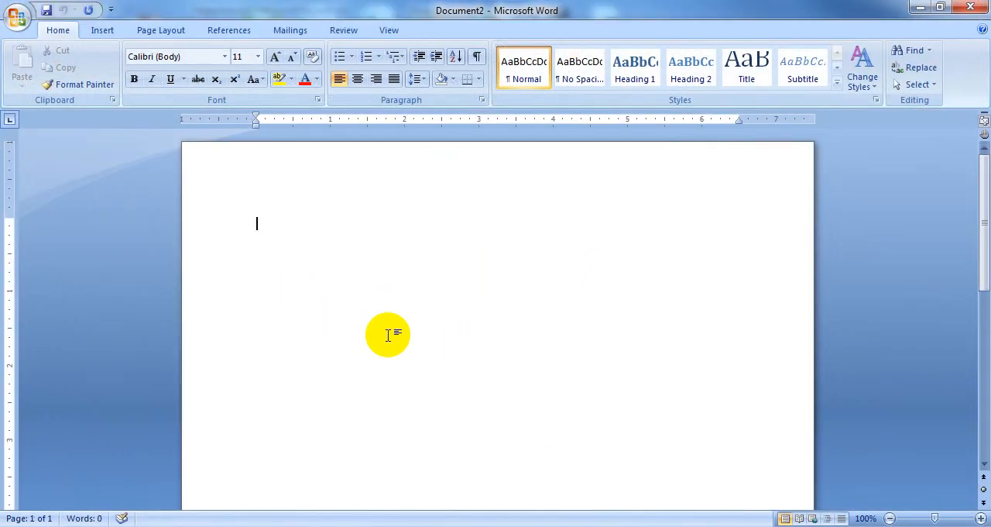
Step: Add a blank page to the new document and insert a table of two columns and three rows on page 2
{"action": "left_click", "coordinate": [108, 32]}
{"action": "left_click", "coordinate": [52, 68]}
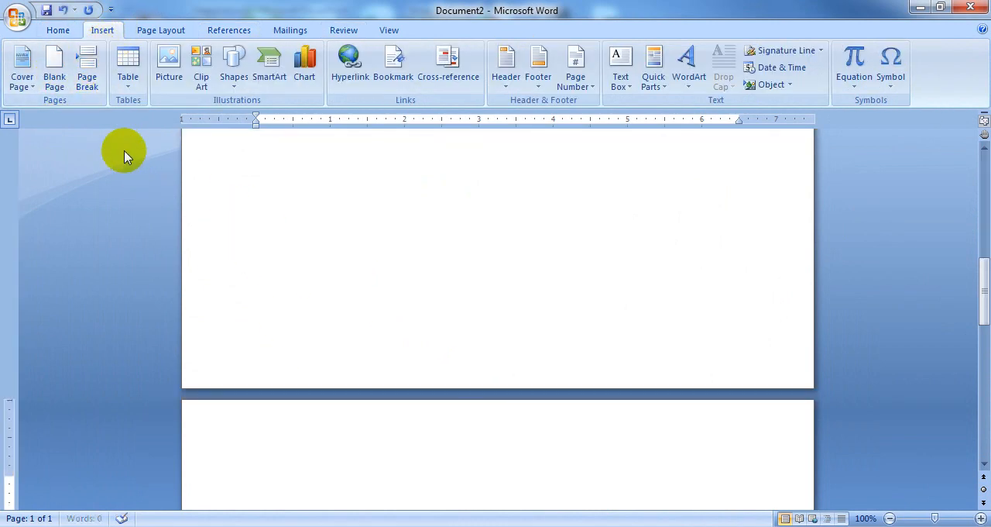
{"action": "scroll", "coordinate": [600, 496], "scroll_direction": "down", "scroll_amount": 3}
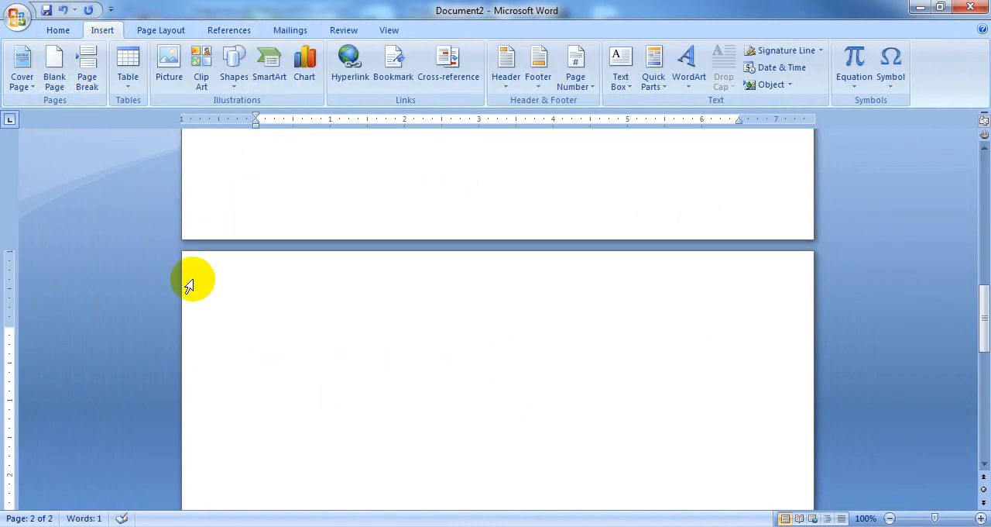
{"action": "left_click", "coordinate": [127, 69]}
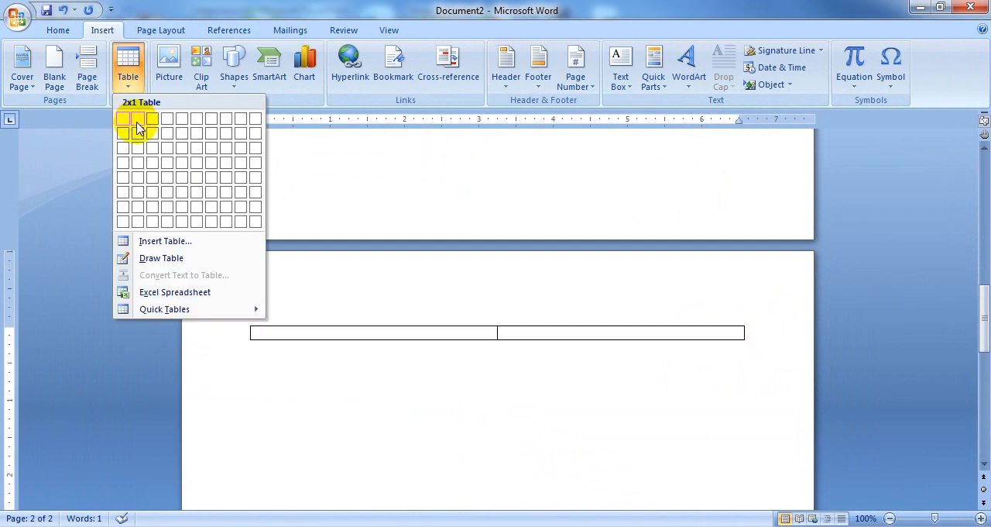
{"action": "left_click", "coordinate": [138, 148]}
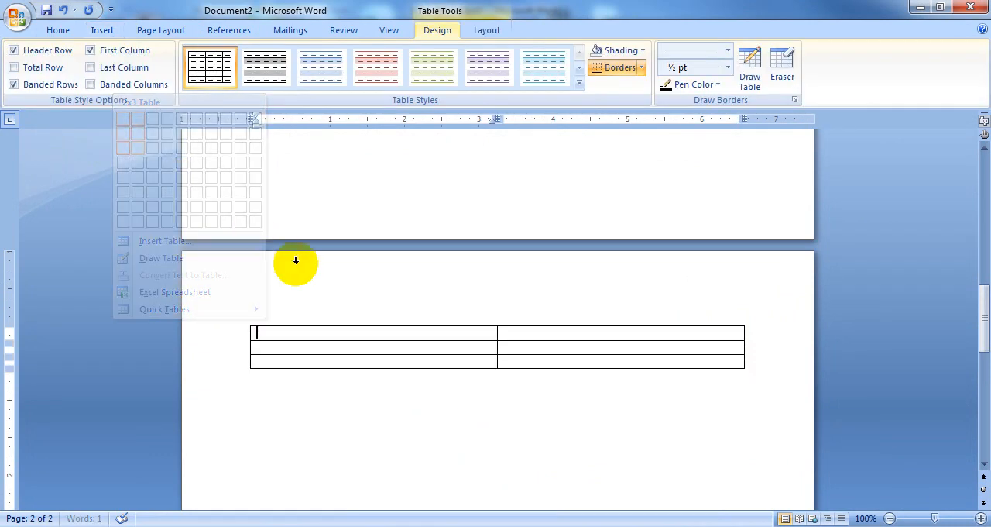
Step: Fill the page 2 table with the headers ID and NAME, IDs 1 and 2, and a first name for each
{"action": "type", "text": "ID"}
{"action": "key", "text": "Tab"}
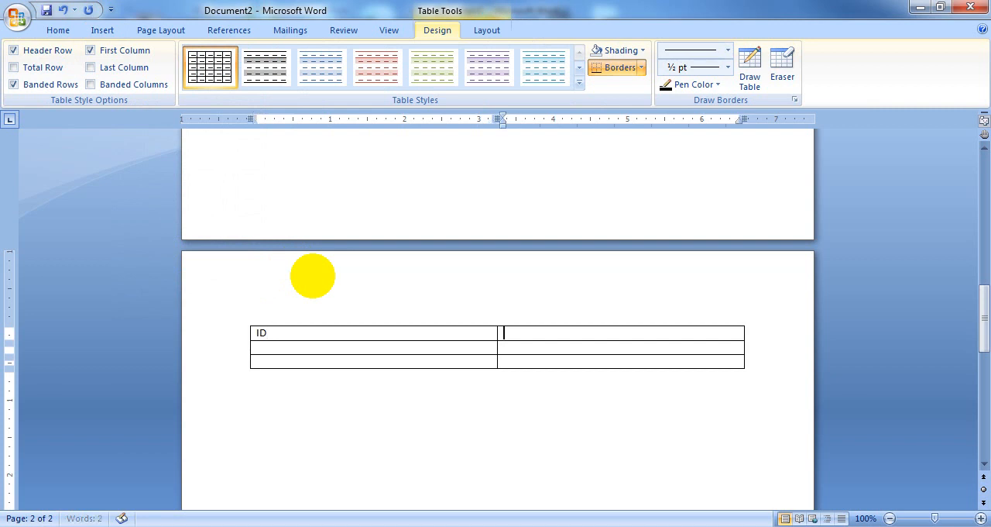
{"action": "key", "text": "shift+Tab"}
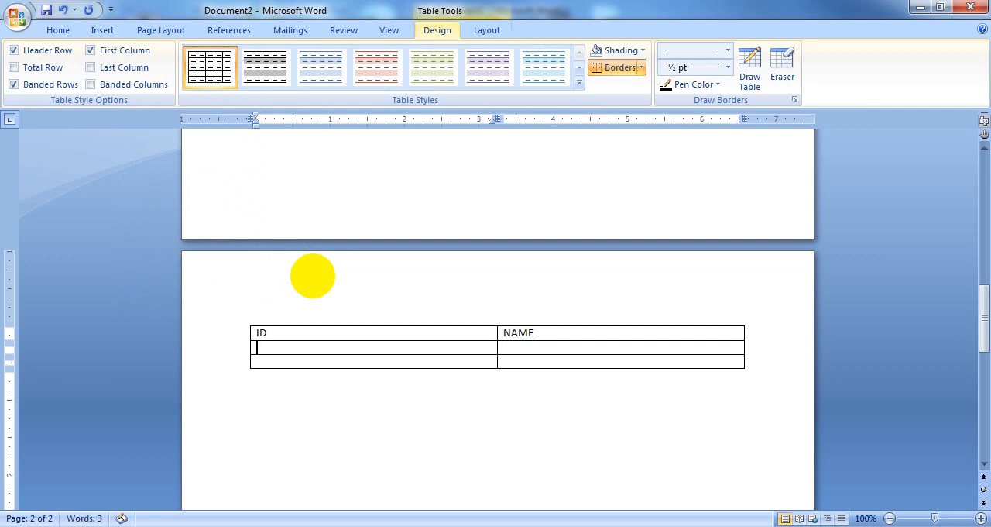
{"action": "key", "text": "Tab"}
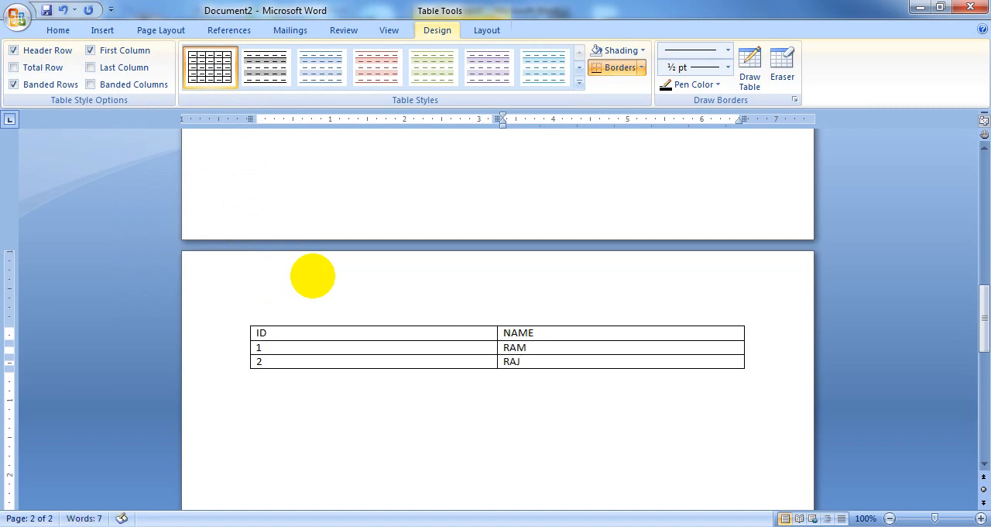
Step: Add a blank page after the ID and NAME table and insert a table of three columns and three rows on page 3
{"action": "left_click", "coordinate": [303, 442]}
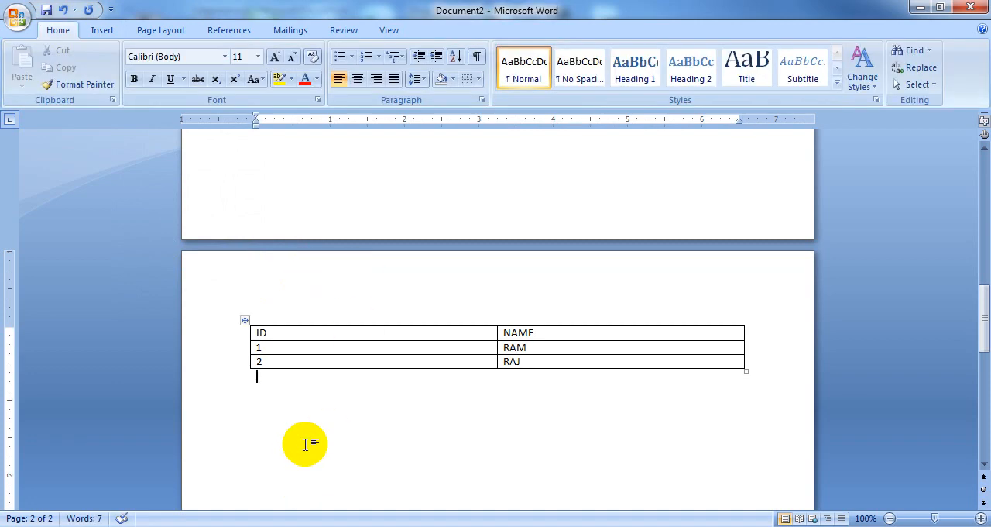
{"action": "left_click", "coordinate": [102, 31]}
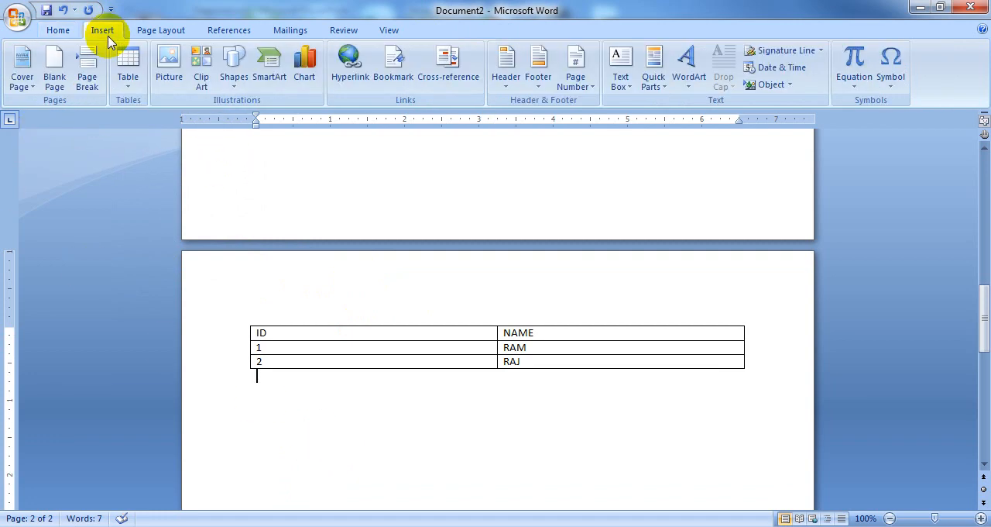
{"action": "left_click", "coordinate": [55, 75]}
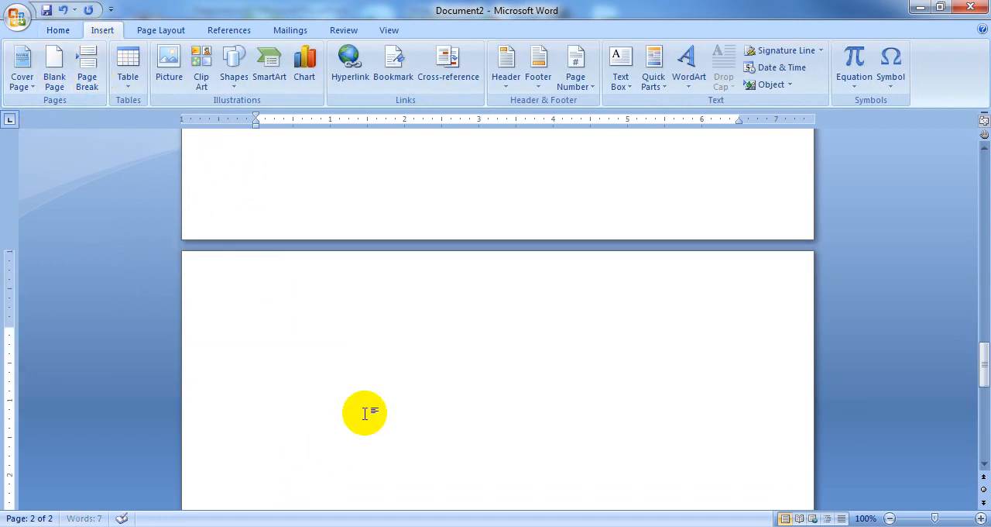
{"action": "left_click", "coordinate": [127, 74]}
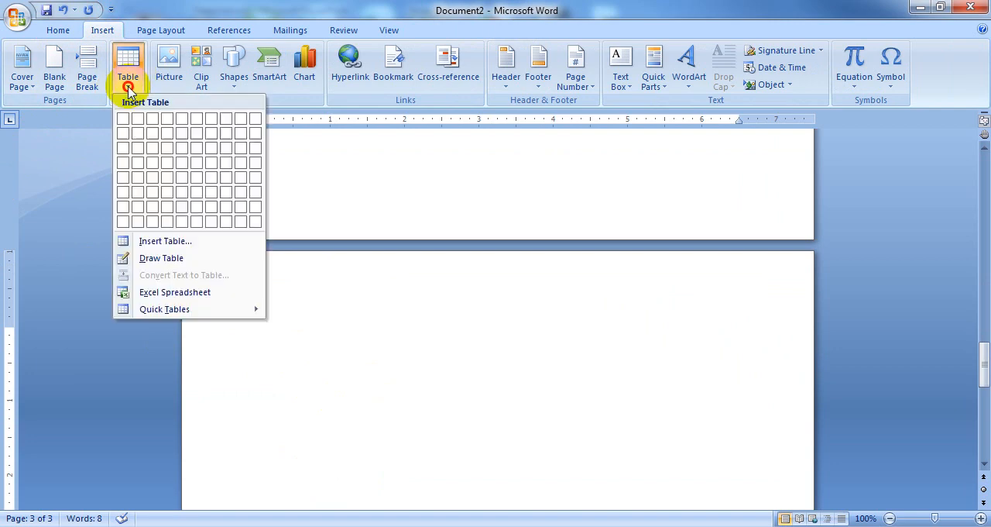
{"action": "left_click", "coordinate": [152, 148]}
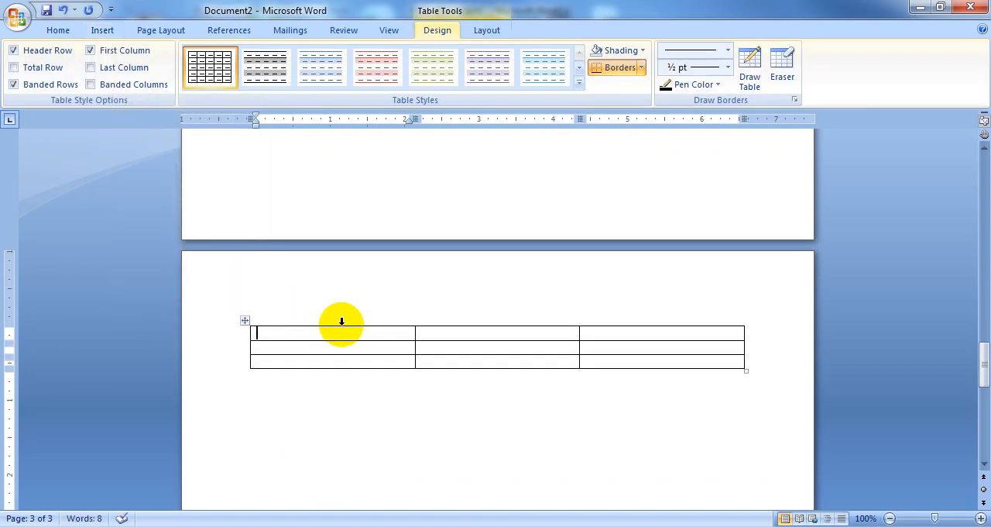
Step: Enter the headers ID, COURSE and FEES in the first row of the page 3 table
{"action": "type", "text": "ID"}
{"action": "key", "text": "Tab"}
{"action": "type", "text": "C"}
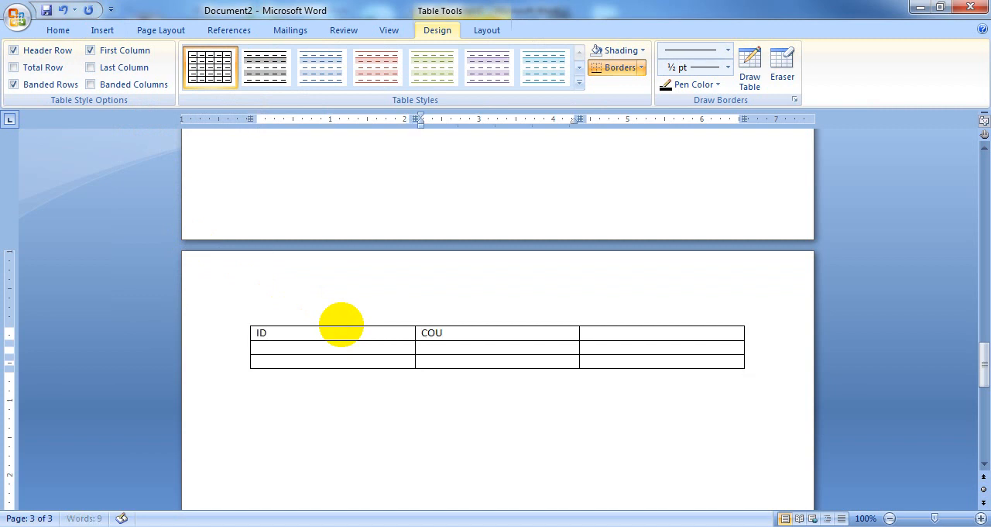
{"action": "key", "text": "Tab"}
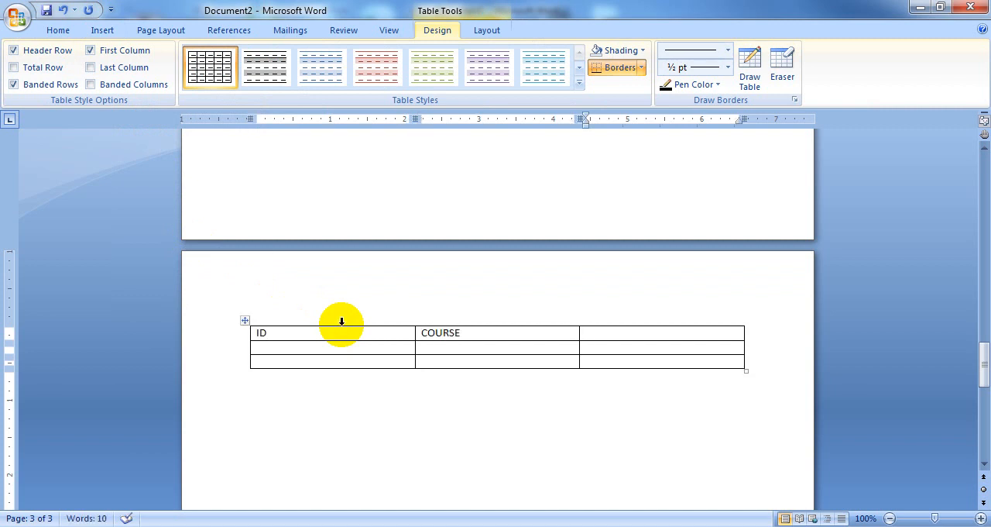
{"action": "type", "text": "FEES"}
Step: Number the two data rows 1 and 2, and enter course DCA with fees 23600 in row 1
{"action": "left_click", "coordinate": [270, 349]}
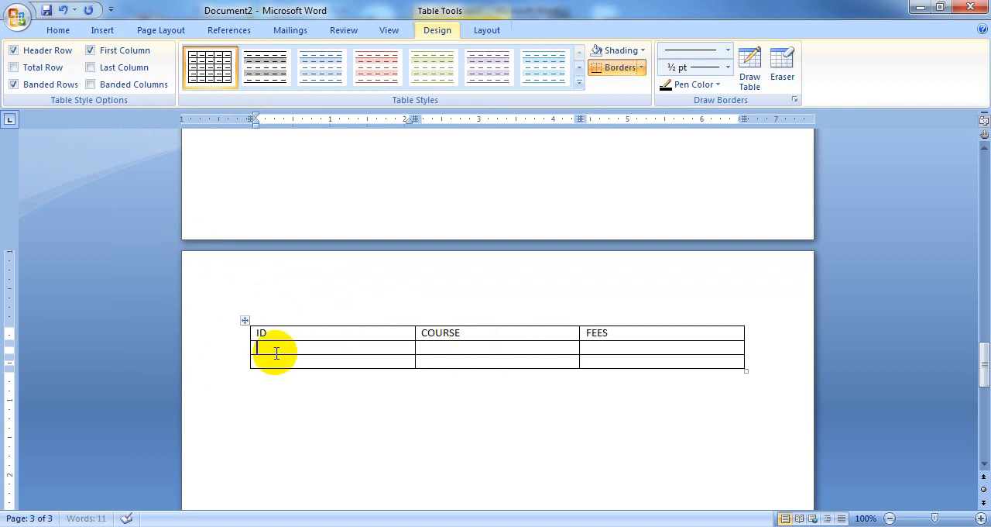
{"action": "type", "text": "1"}
{"action": "key", "text": "Down"}
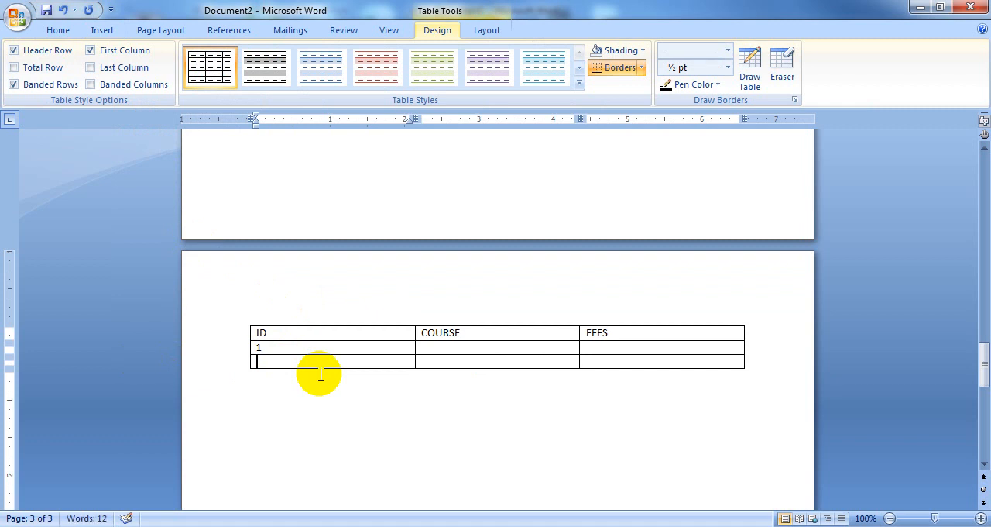
{"action": "type", "text": "2"}
{"action": "key", "text": "Tab"}
{"action": "type", "text": "DCA"}
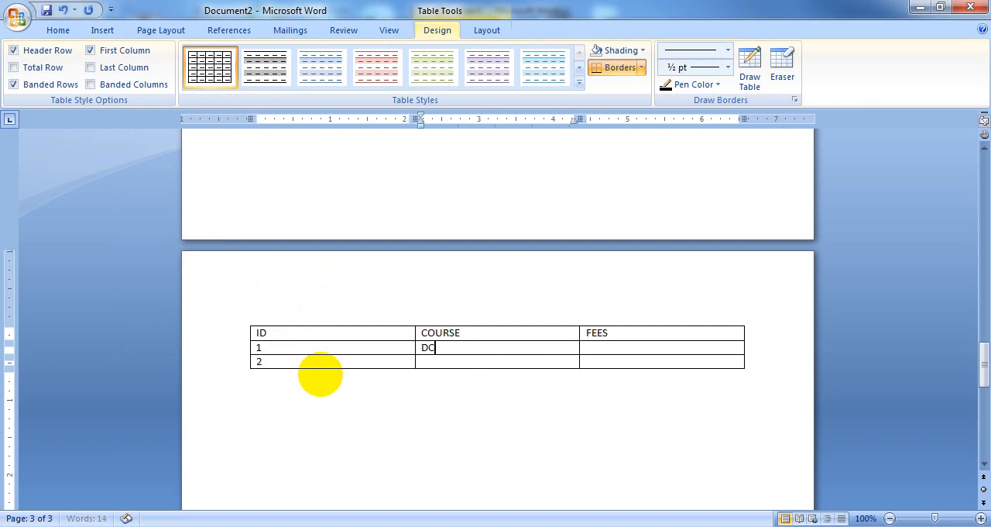
{"action": "key", "text": "Tab"}
{"action": "type", "text": "23600"}
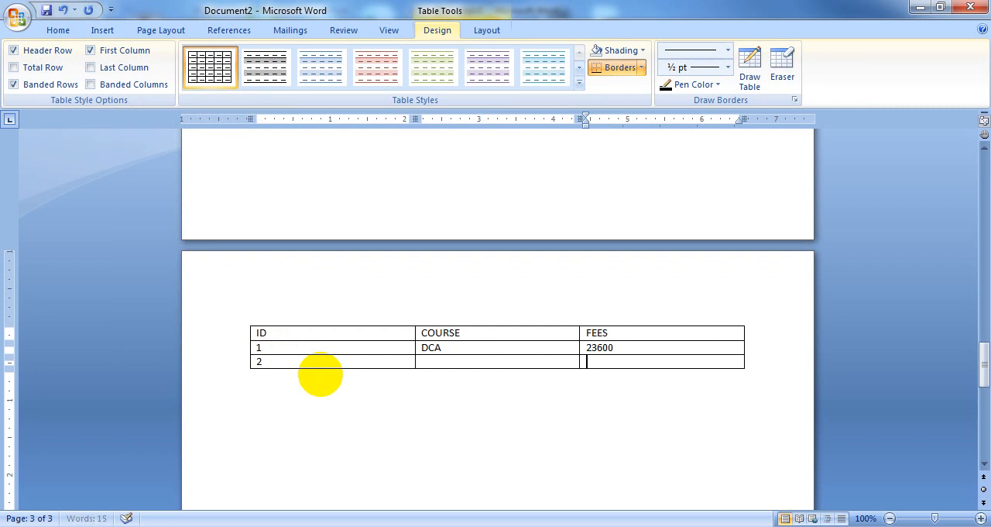
Step: Enter course CCOA with fees 11800 in the row with ID 2
{"action": "key", "text": "shift+Tab"}
{"action": "type", "text": "CCOA"}
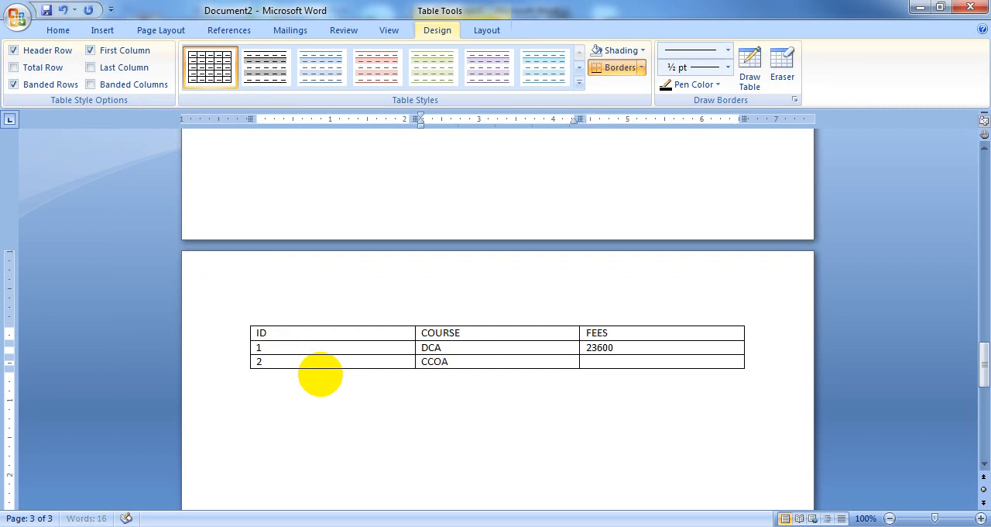
{"action": "key", "text": "Tab"}
{"action": "type", "text": "11"}
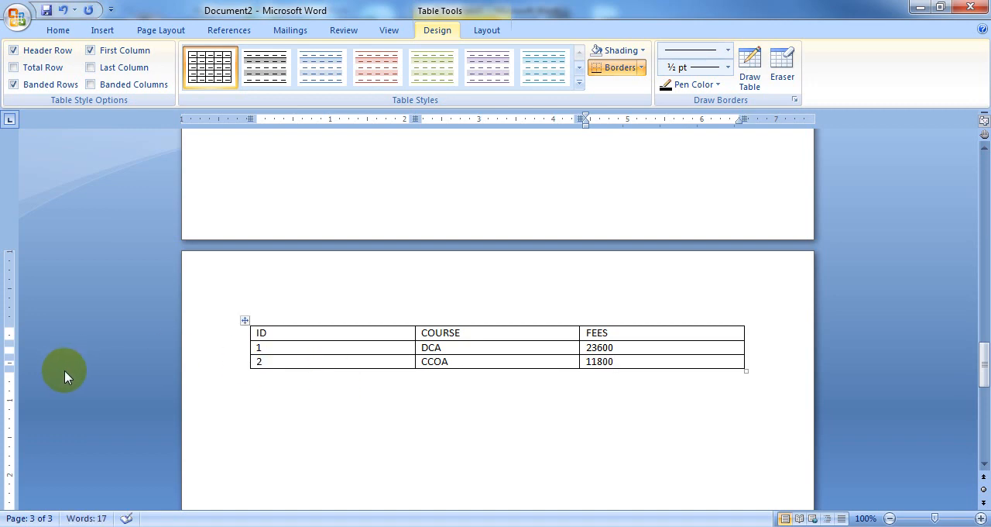
Step: Add a blank page after the course table and insert a table of two columns and five rows on page 4
{"action": "left_click", "coordinate": [314, 455]}
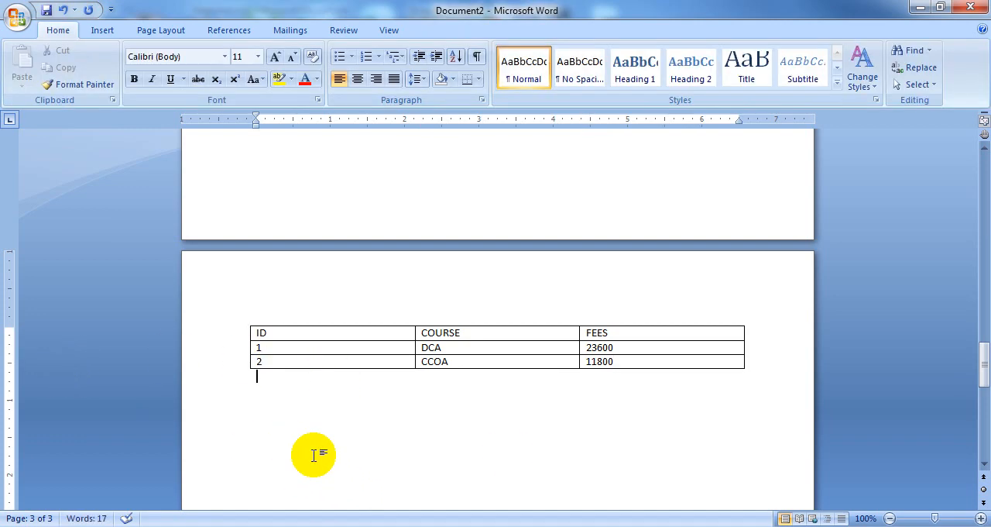
{"action": "left_click", "coordinate": [99, 29]}
{"action": "left_click", "coordinate": [56, 82]}
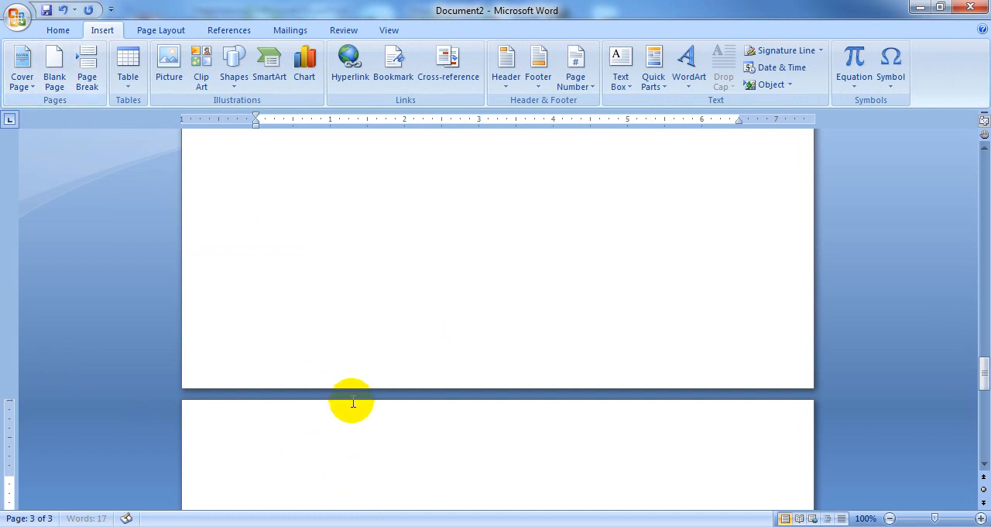
{"action": "left_click", "coordinate": [127, 81]}
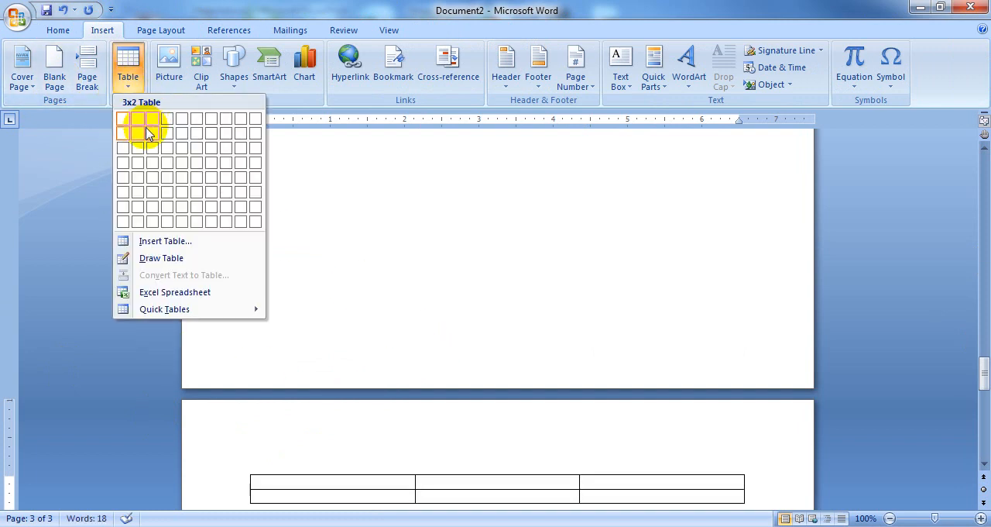
{"action": "left_click", "coordinate": [141, 187]}
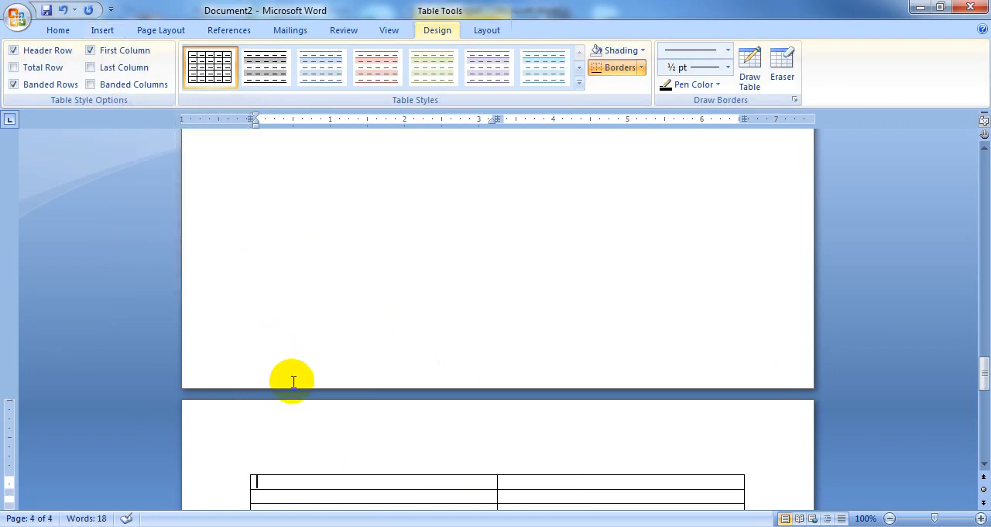
Step: Enter the headers ID and PH NO in the first row of the page 4 table
{"action": "type", "text": "ID"}
{"action": "key", "text": "Tab"}
{"action": "type", "text": "PH NO"}
Step: Enter IDs 1 and 2 in the first two data rows of the page 4 table
{"action": "scroll", "coordinate": [376, 354], "scroll_direction": "down", "scroll_amount": 3}
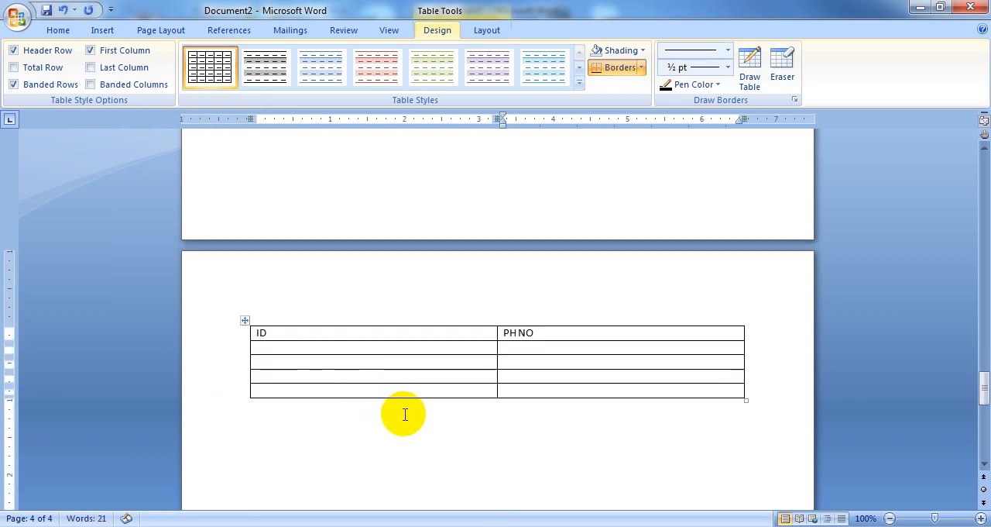
{"action": "left_click", "coordinate": [326, 348]}
{"action": "type", "text": "1"}
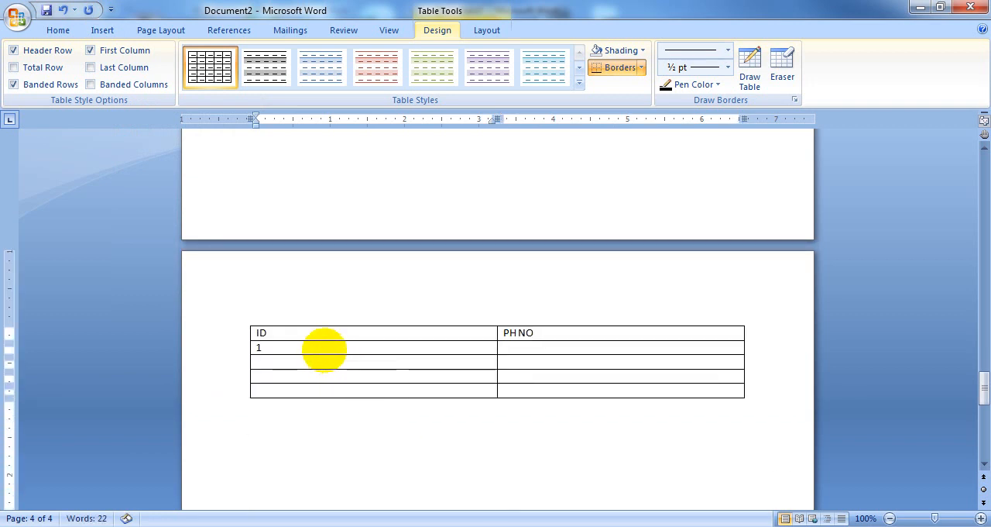
{"action": "left_click", "coordinate": [325, 360]}
{"action": "type", "text": "2"}
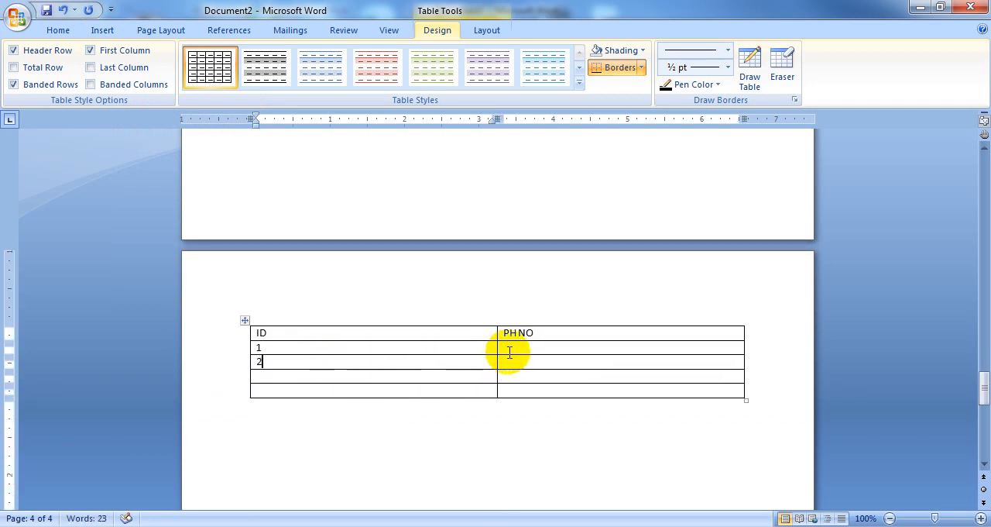
Step: Enter a ten-digit phone number for each of IDs 1 and 2 in the PH NO column
{"action": "left_click", "coordinate": [511, 347]}
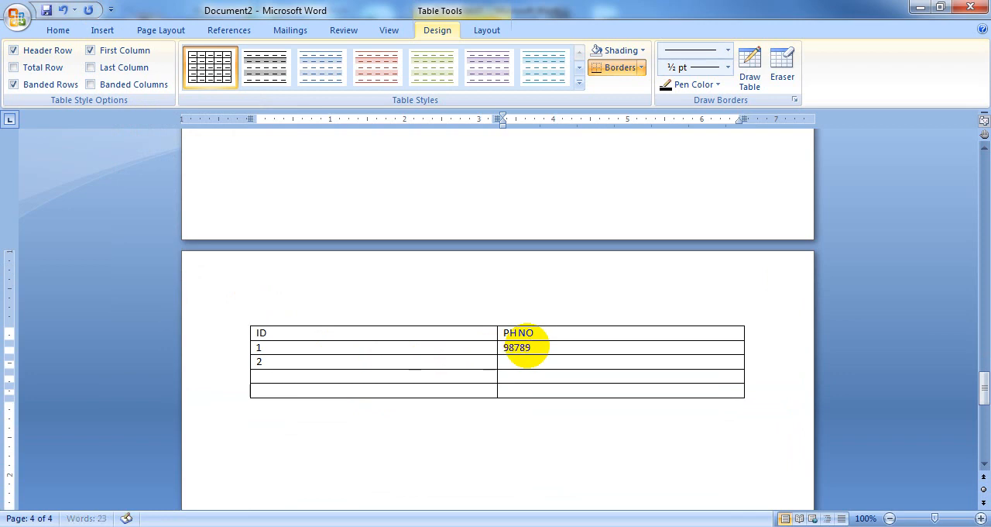
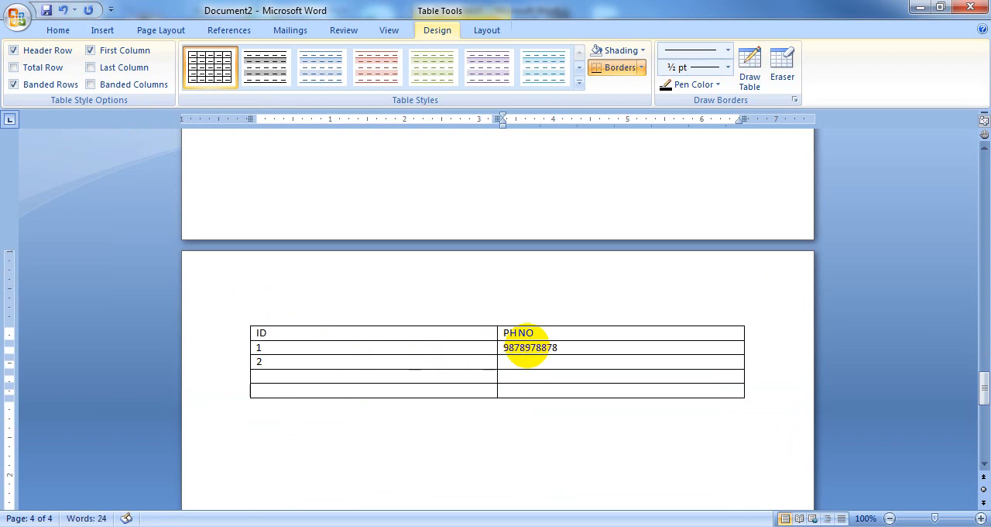
{"action": "left_click", "coordinate": [544, 362]}
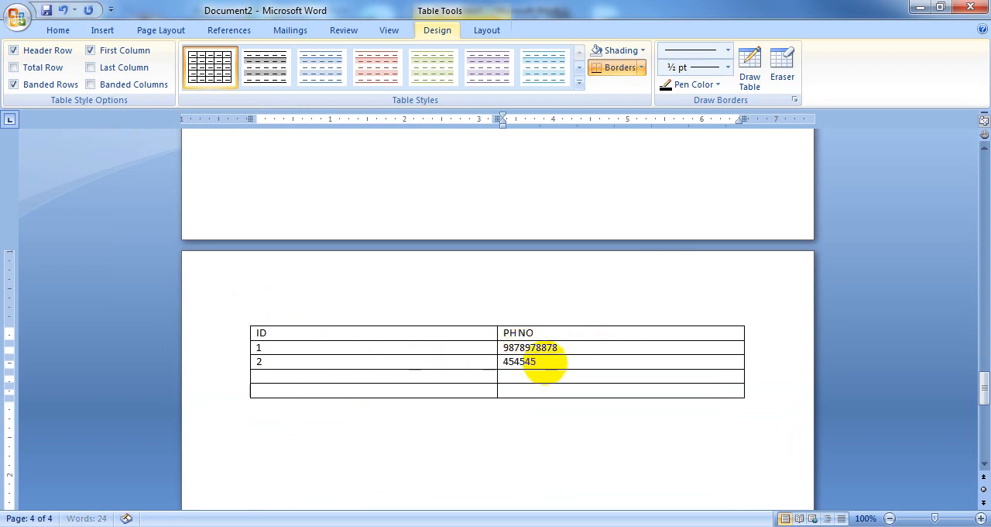
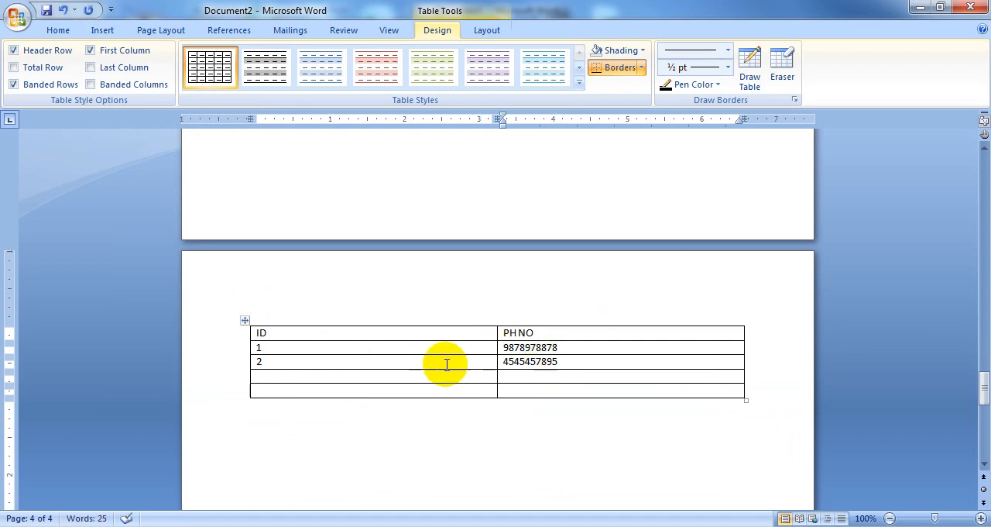
Step: Insert the caption Figure 1 directly below the ID and NAME table on page 2
{"action": "scroll", "coordinate": [370, 332], "scroll_direction": "up", "scroll_amount": 20}
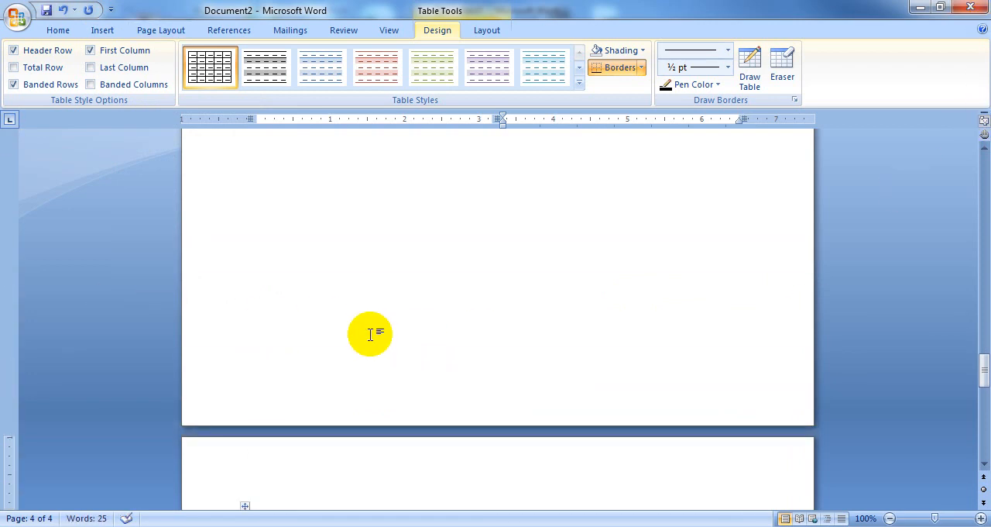
{"action": "scroll", "coordinate": [370, 329], "scroll_direction": "up", "scroll_amount": 5}
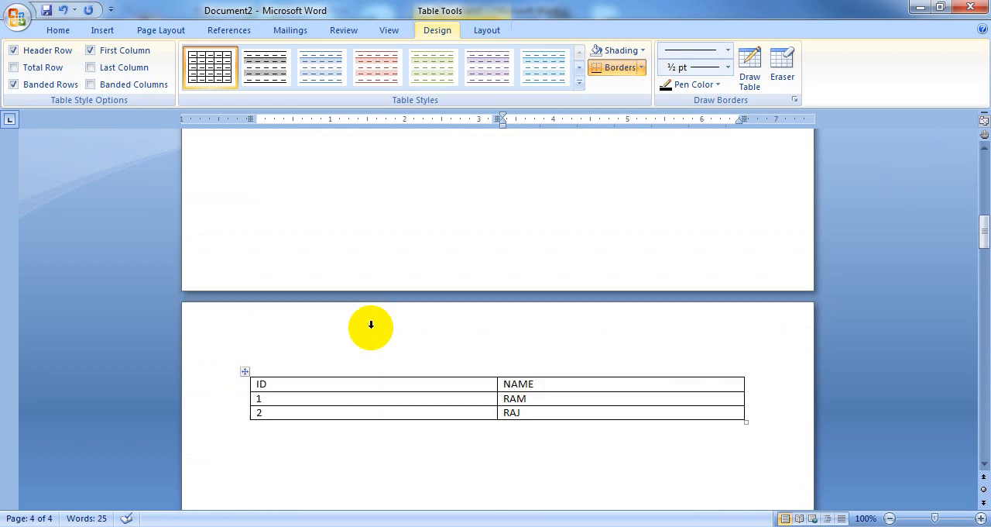
{"action": "left_click", "coordinate": [254, 430]}
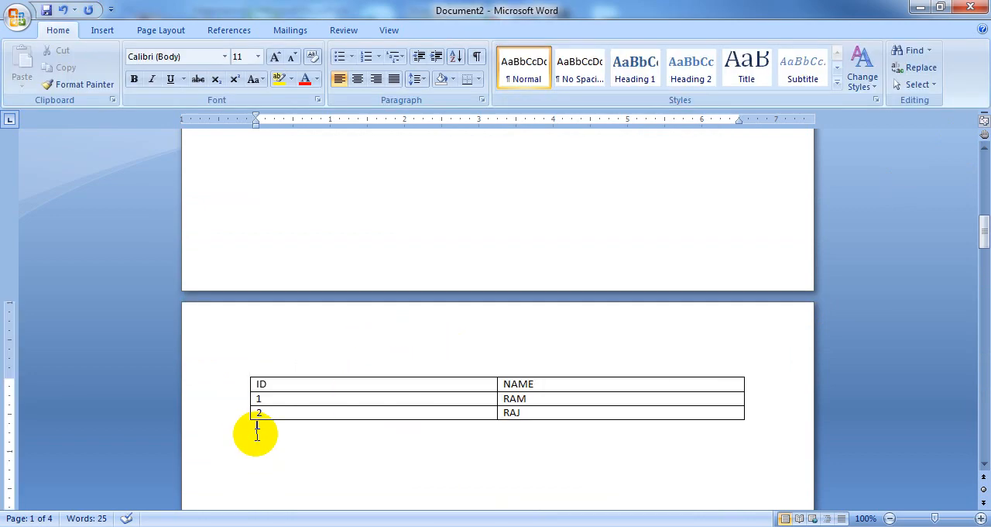
{"action": "left_click", "coordinate": [229, 33]}
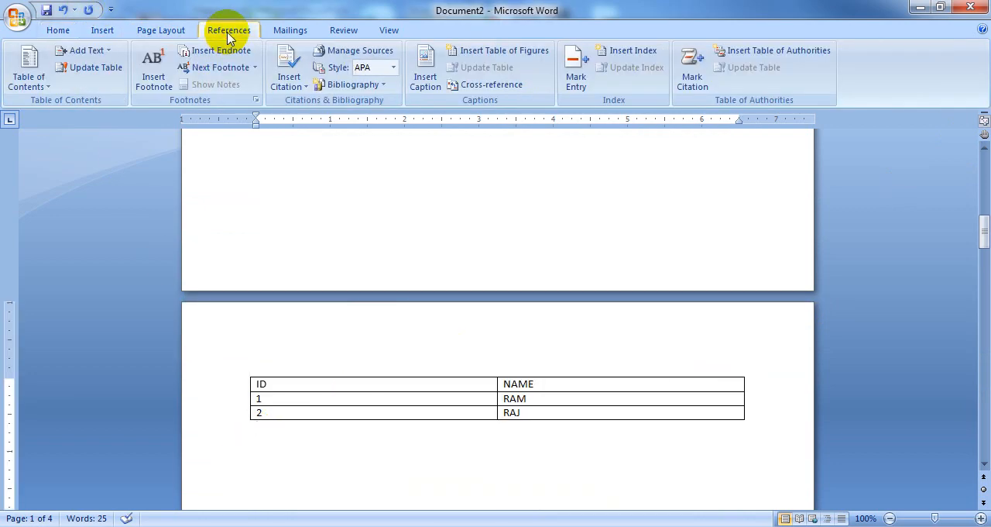
{"action": "left_click", "coordinate": [424, 65]}
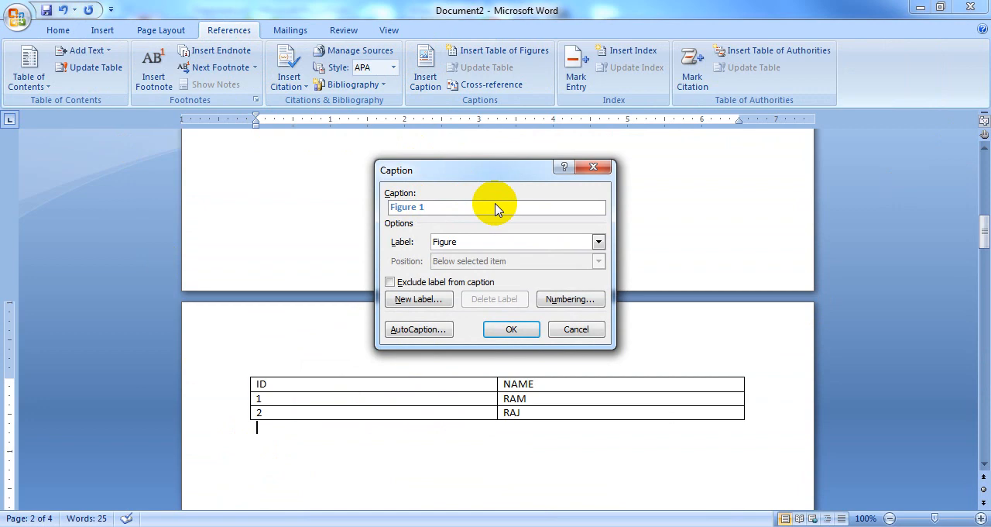
{"action": "left_click", "coordinate": [511, 329]}
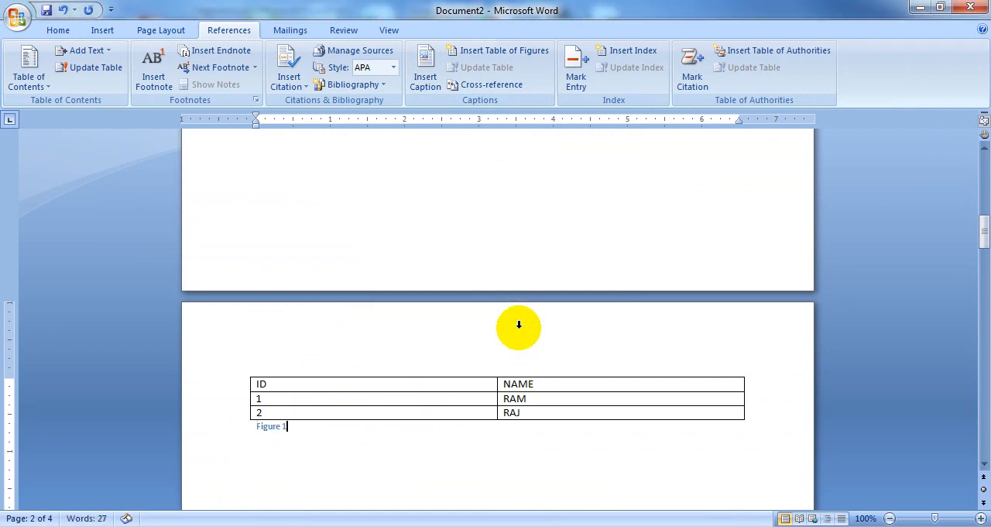
Step: Insert the caption Figure 2 below the ID, COURSE and FEES table on page 3
{"action": "scroll", "coordinate": [305, 456], "scroll_direction": "down", "scroll_amount": 18}
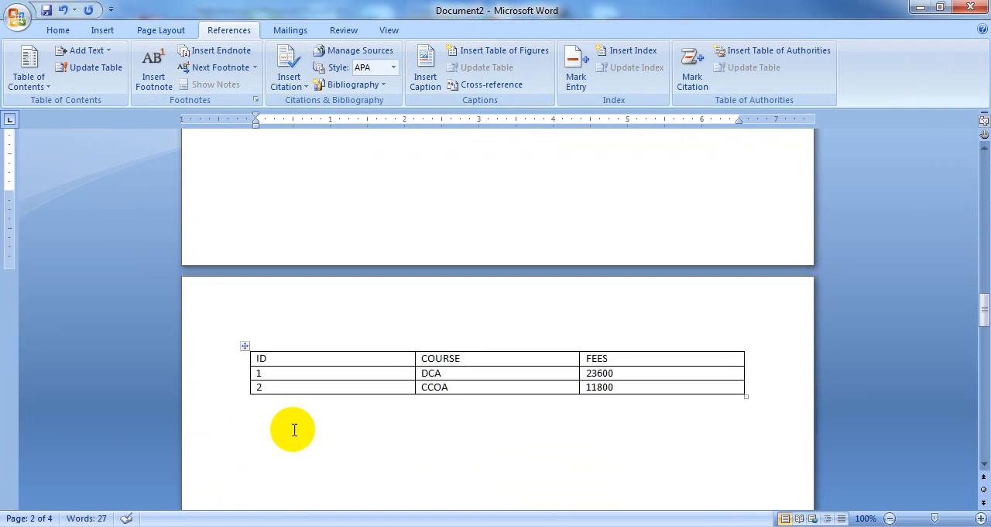
{"action": "left_click", "coordinate": [267, 420]}
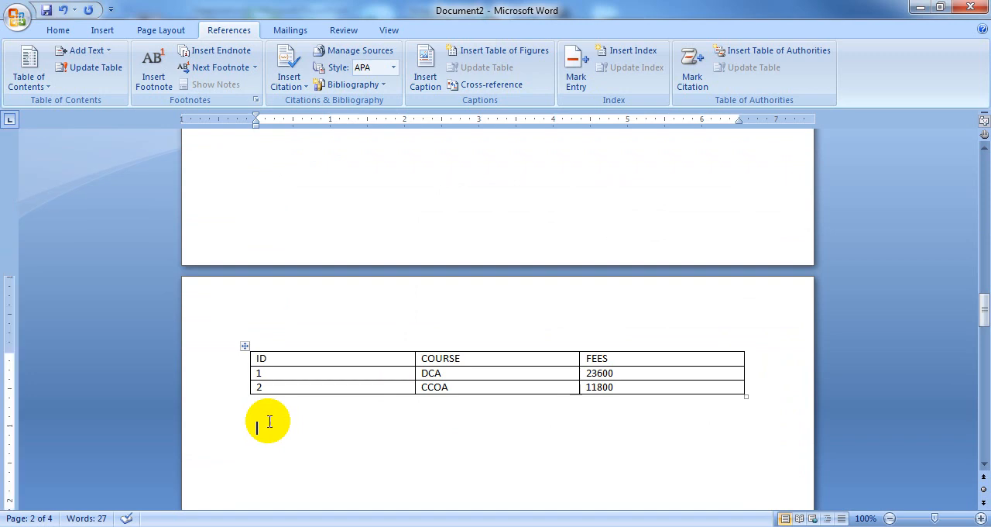
{"action": "left_click", "coordinate": [423, 70]}
{"action": "left_click", "coordinate": [496, 329]}
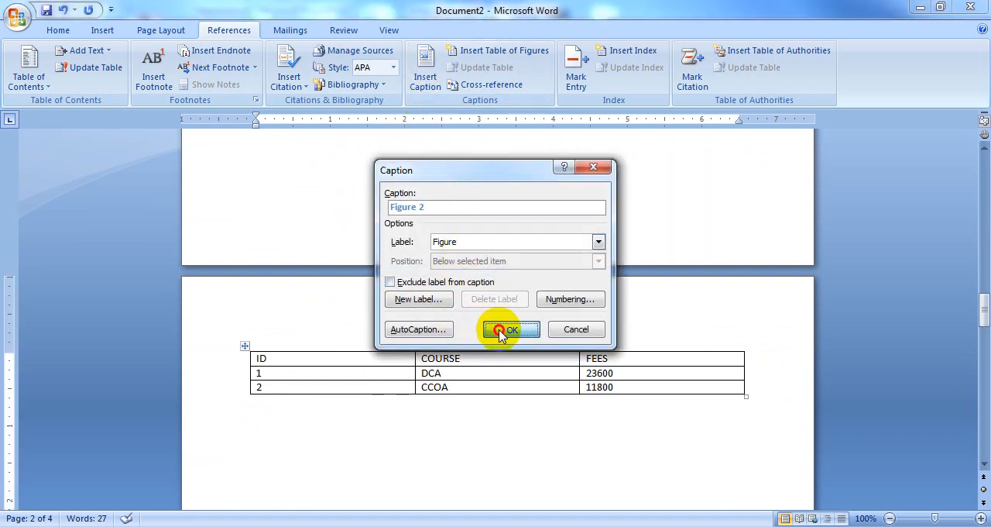
Step: Insert the caption Figure 3 directly below the ID and PH NO table on page 4
{"action": "scroll", "coordinate": [328, 452], "scroll_direction": "down", "scroll_amount": 20}
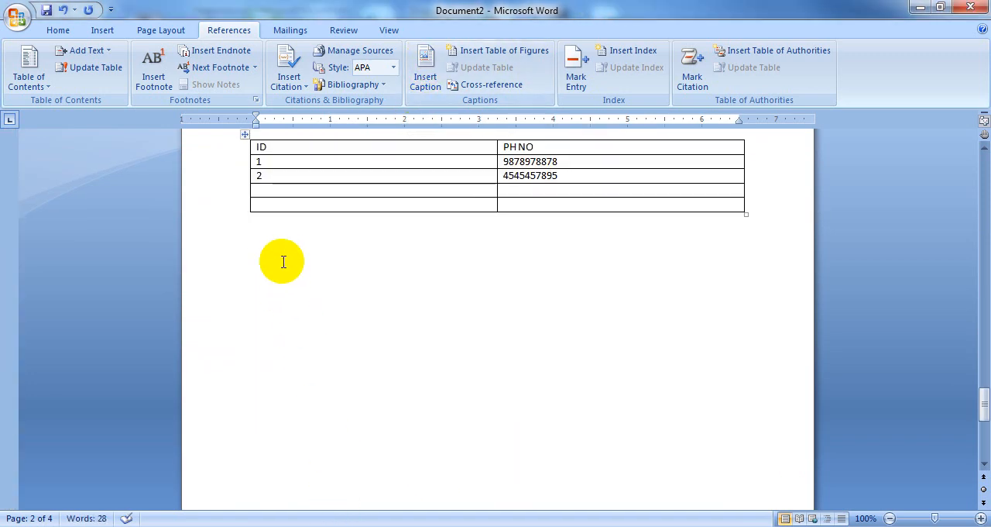
{"action": "left_click", "coordinate": [268, 237]}
{"action": "left_click", "coordinate": [421, 71]}
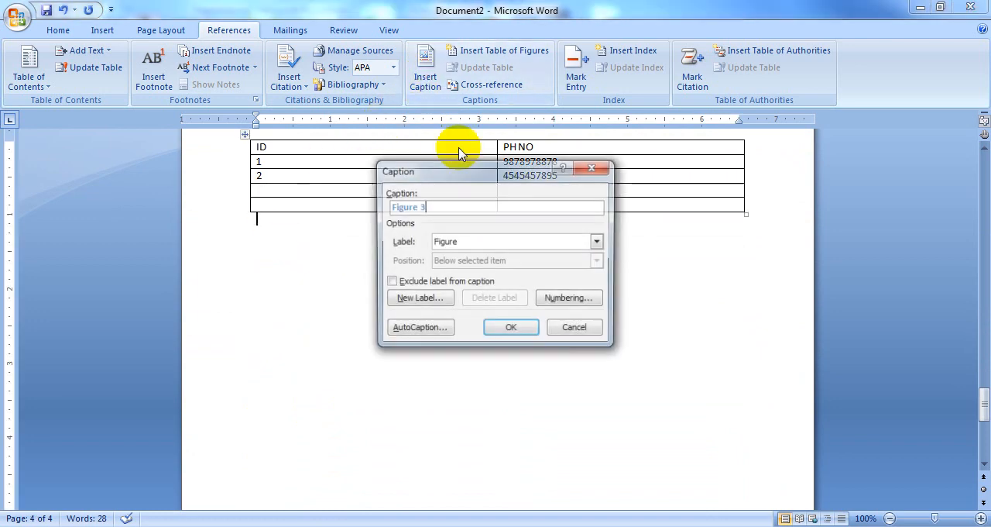
{"action": "left_click", "coordinate": [514, 330]}
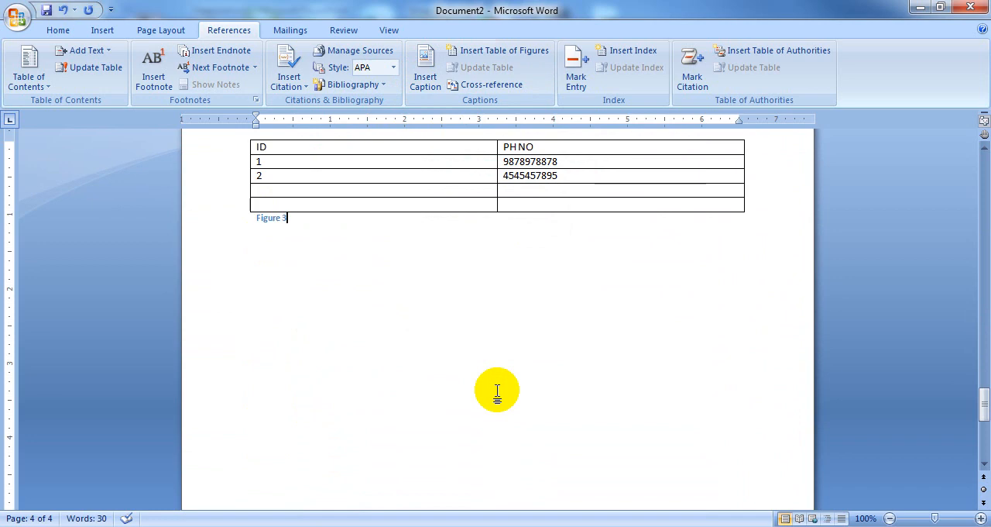
Step: Insert a table of figures for the Figure captions at the start of page 1, keeping the default settings
{"action": "scroll", "coordinate": [311, 339], "scroll_direction": "up", "scroll_amount": 15}
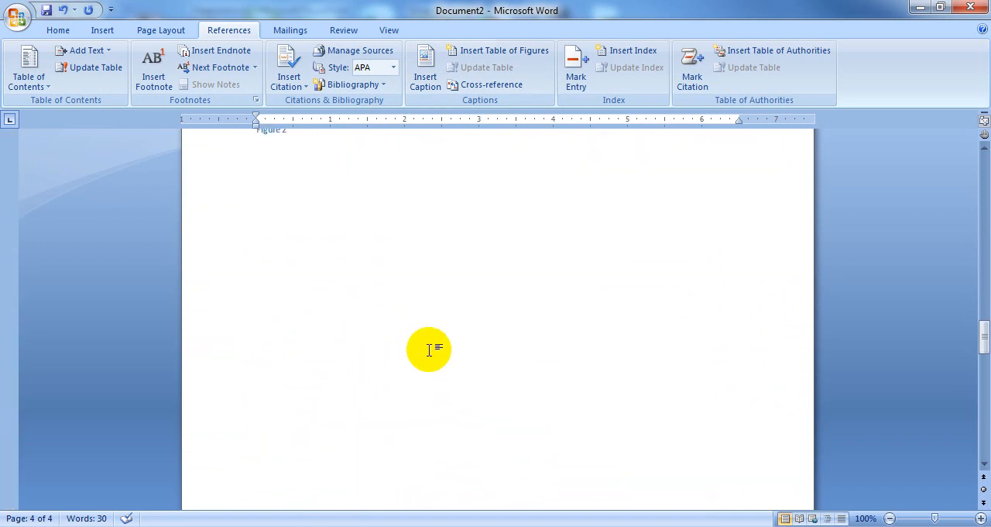
{"action": "scroll", "coordinate": [463, 331], "scroll_direction": "up", "scroll_amount": 10}
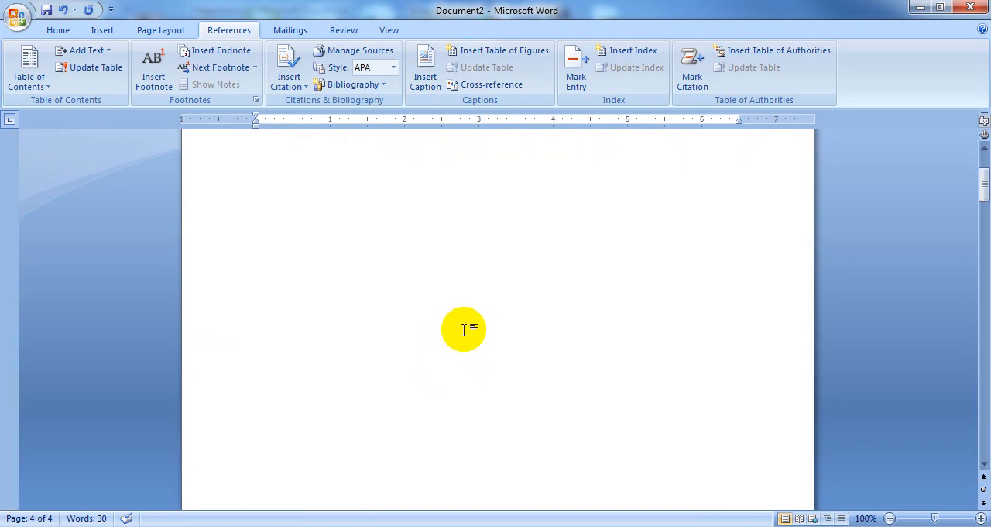
{"action": "left_click", "coordinate": [335, 236]}
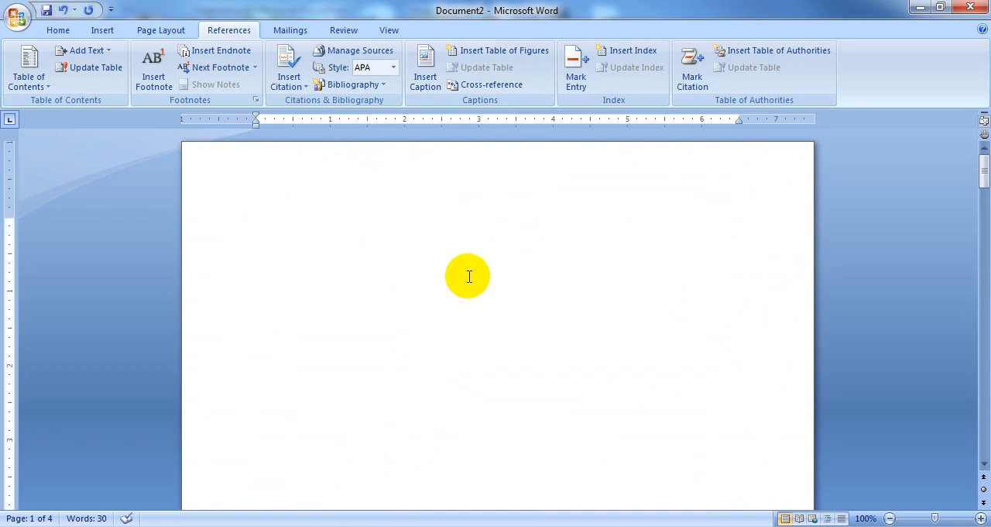
{"action": "left_click", "coordinate": [508, 49]}
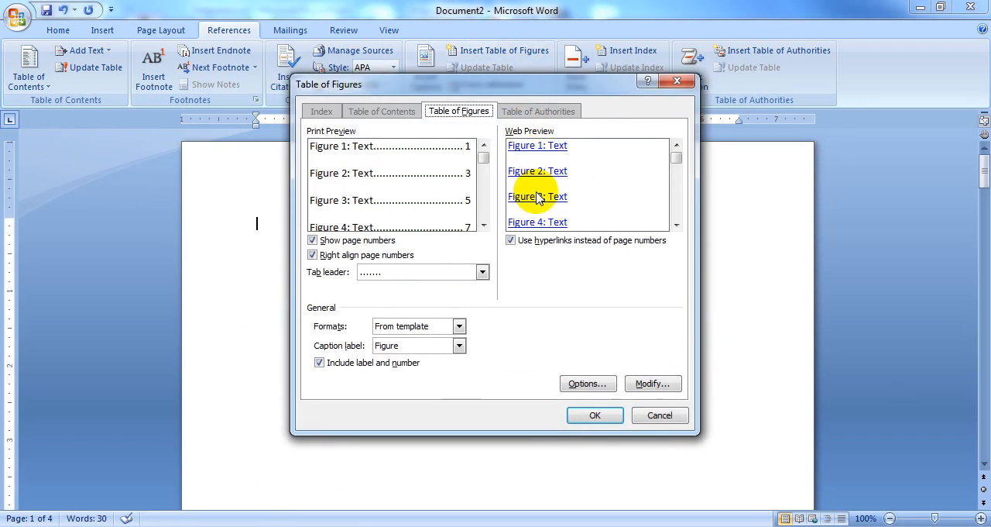
{"action": "left_click", "coordinate": [595, 417]}
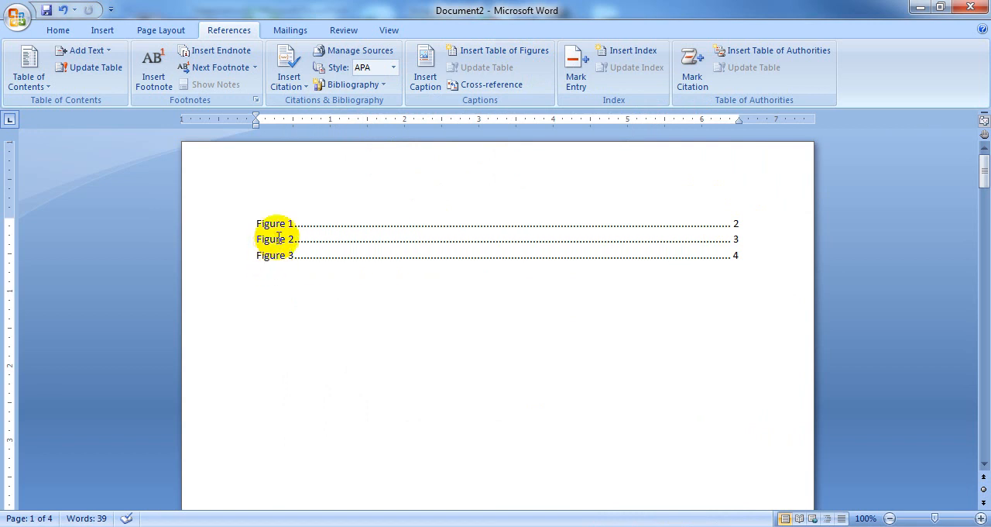
Step: Add the description (STUDENT TABLE) after Figure 1 in the table of figures
{"action": "left_click", "coordinate": [298, 225]}
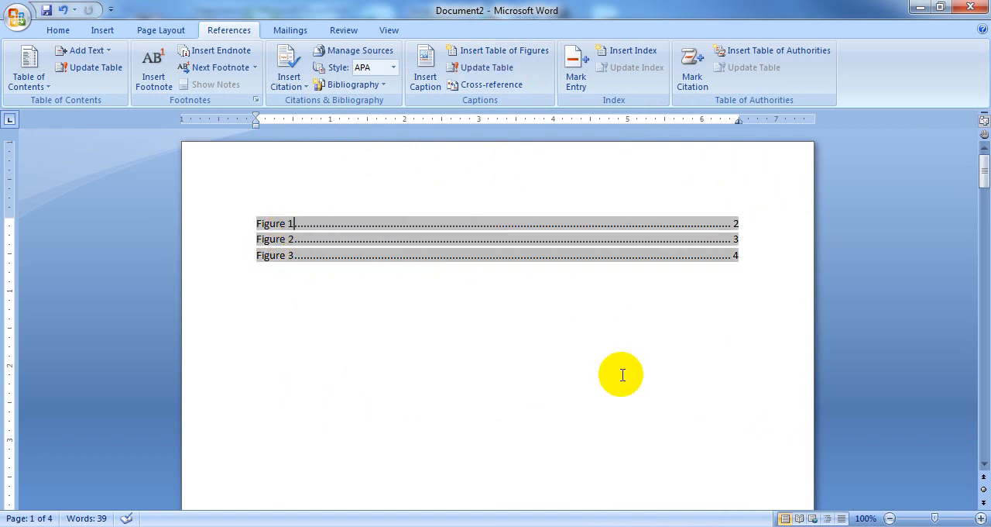
{"action": "type", "text": "(STUDENT TABLE"}
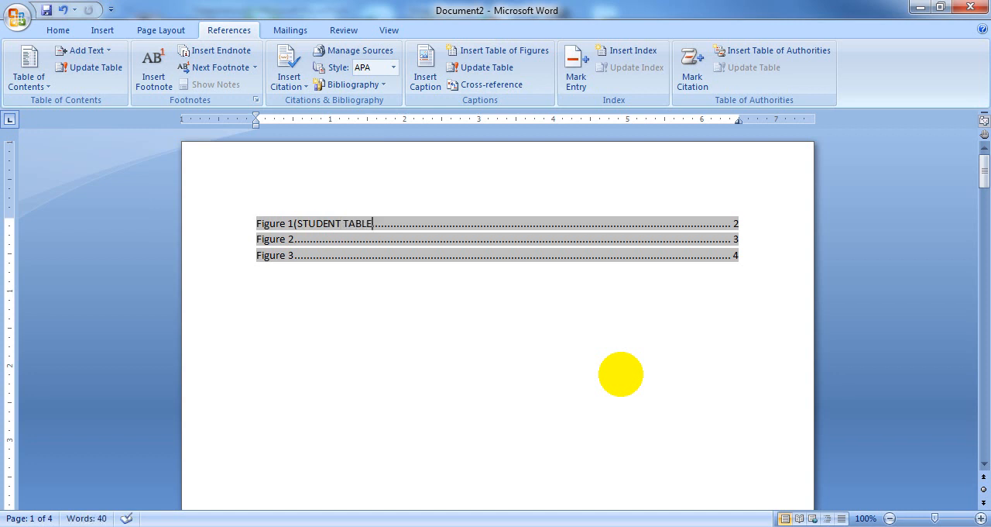
Step: Add (COURSE TABLE) after Figure 2 and (PHONE NO) after Figure 3 in the table of figures
{"action": "key", "text": "Left"}
{"action": "type", "text": "(C"}
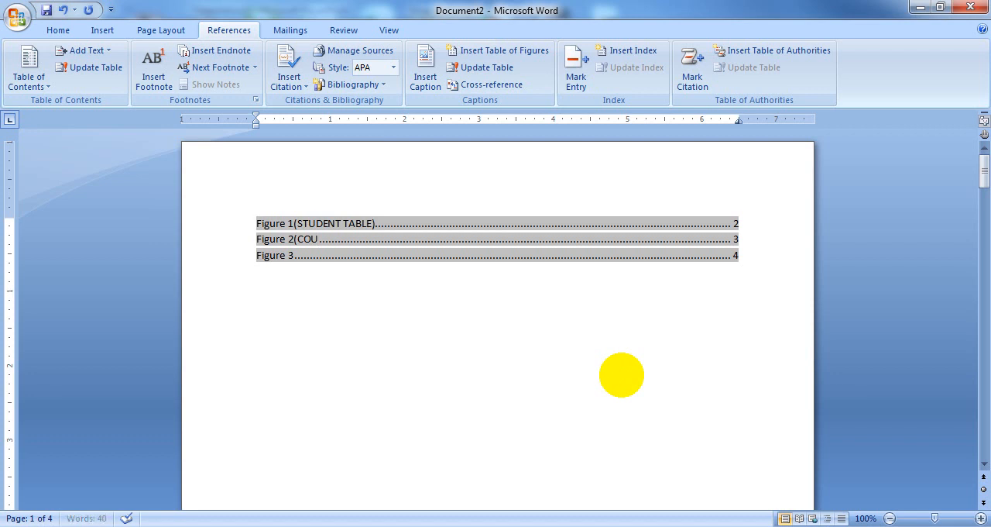
{"action": "type", "text": "OURSE TABLE"}
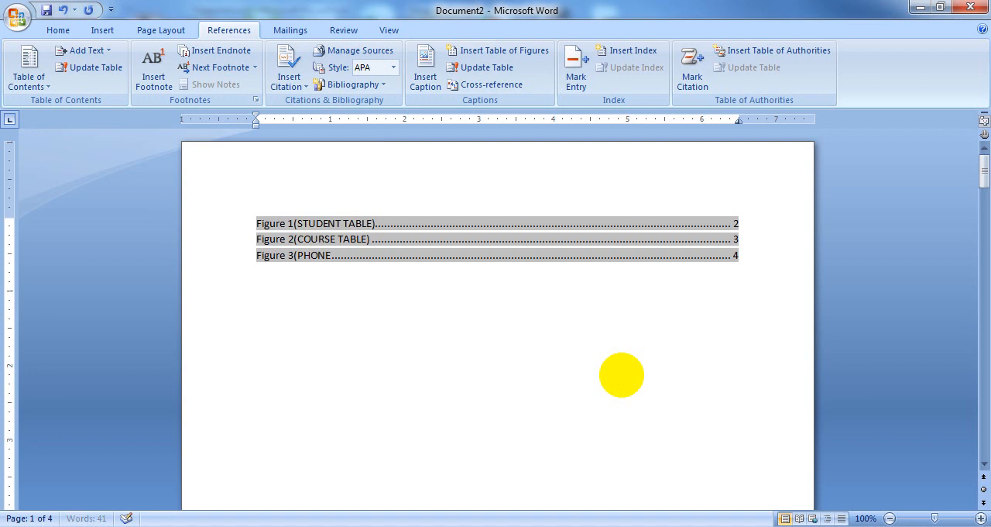
{"action": "type", "text": "NO)"}
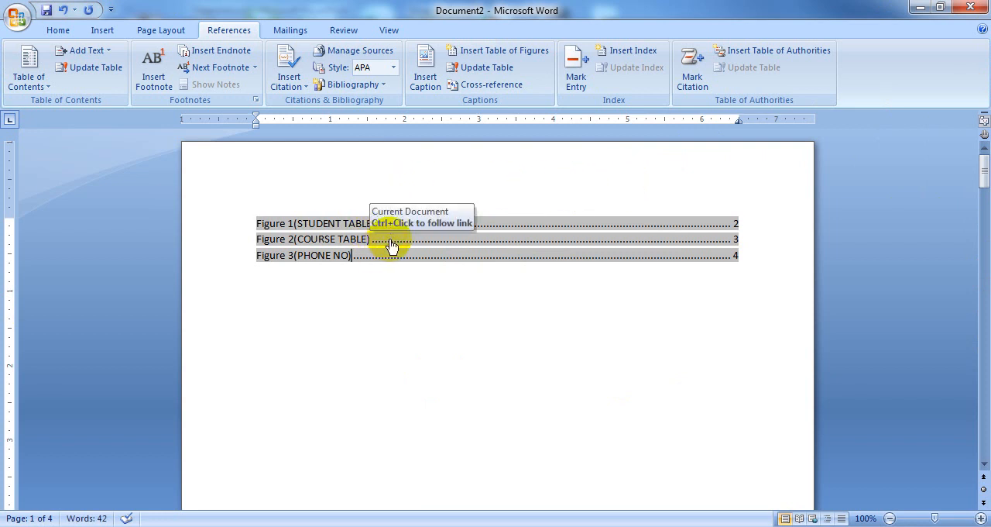
Step: Follow the Figure 2 and Figure 3 links in the table of figures to check their captioned tables
{"action": "left_click", "coordinate": [391, 245], "text": "ctrl"}
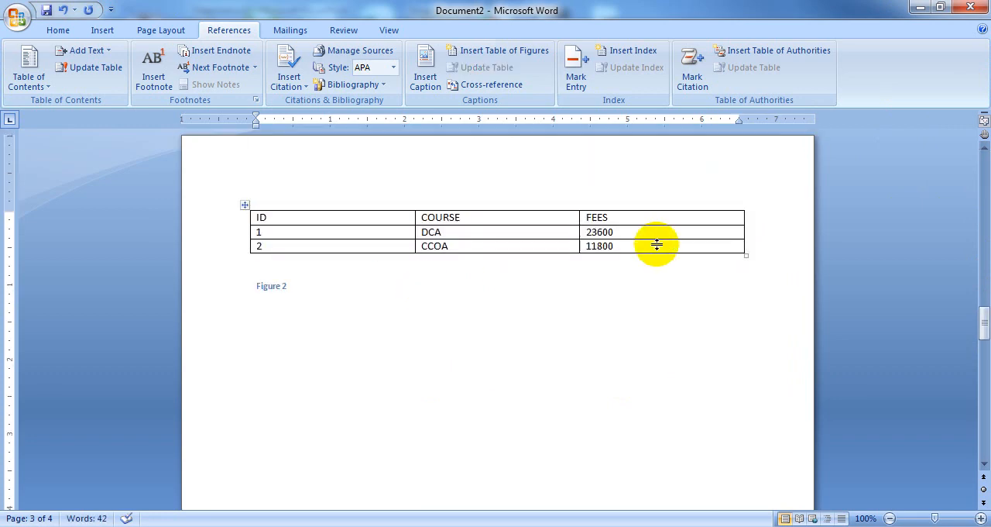
{"action": "scroll", "coordinate": [486, 292], "scroll_direction": "up", "scroll_amount": 20}
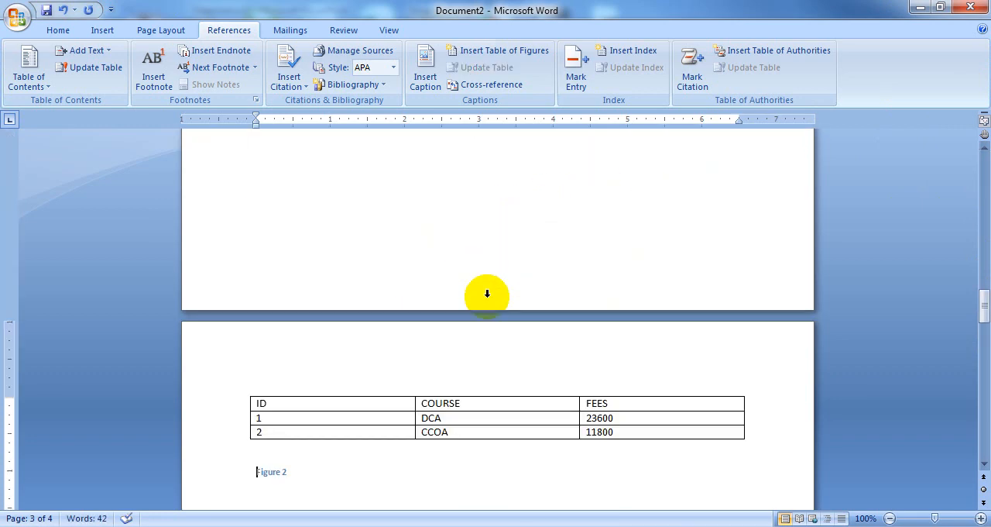
{"action": "scroll", "coordinate": [549, 412], "scroll_direction": "up", "scroll_amount": 5}
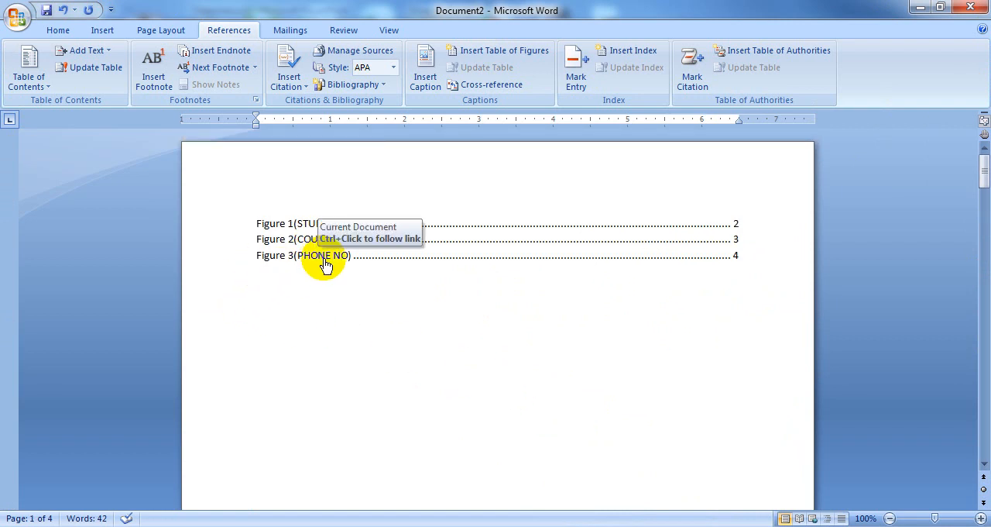
{"action": "left_click", "coordinate": [325, 257], "text": "ctrl"}
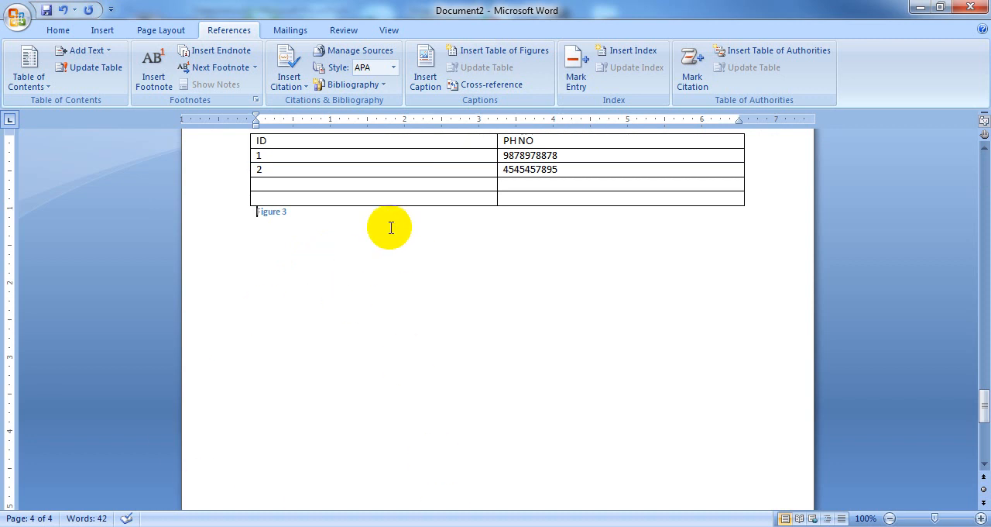
{"action": "scroll", "coordinate": [316, 311], "scroll_direction": "up", "scroll_amount": 6}
{"action": "scroll", "coordinate": [316, 311], "scroll_direction": "up", "scroll_amount": 20}
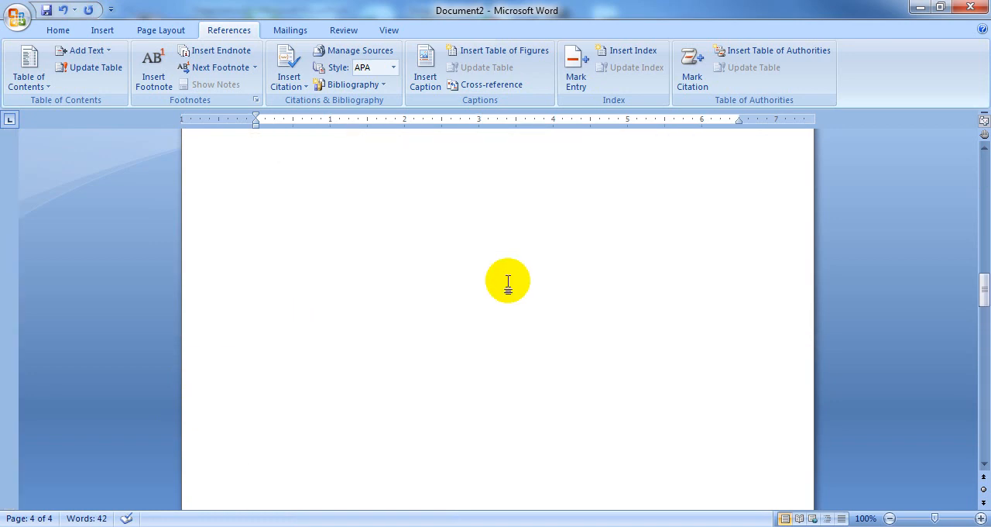
{"action": "scroll", "coordinate": [521, 272], "scroll_direction": "up", "scroll_amount": 3}
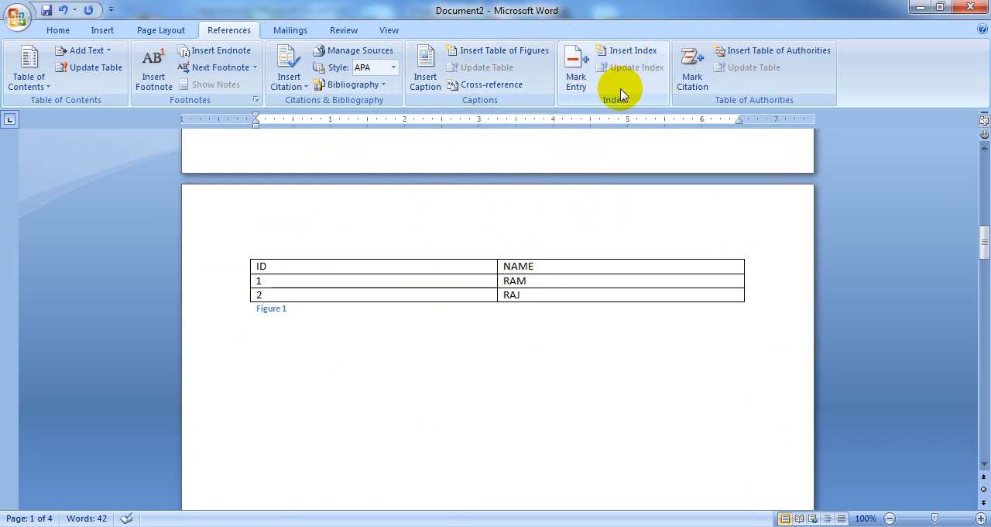
Step: Create a new blank document
{"action": "left_click", "coordinate": [15, 14]}
{"action": "left_click", "coordinate": [47, 56]}
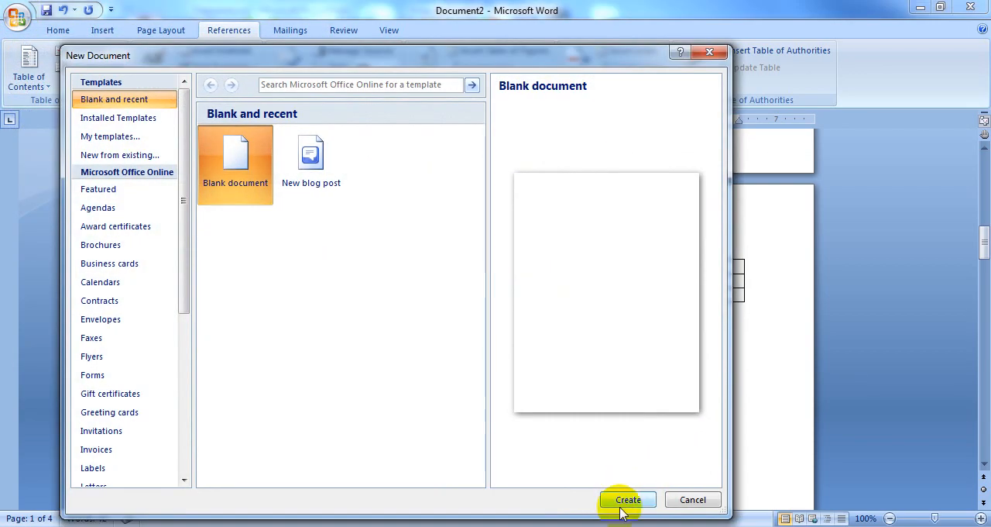
{"action": "left_click", "coordinate": [622, 501]}
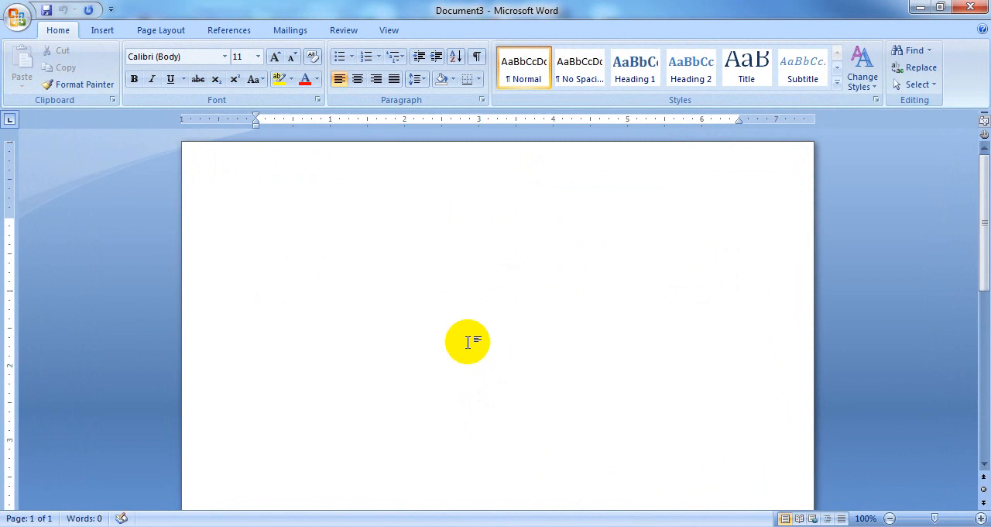
Step: Generate sample paragraphs in the blank document with =RAND()
{"action": "type", "text": "=RAND("}
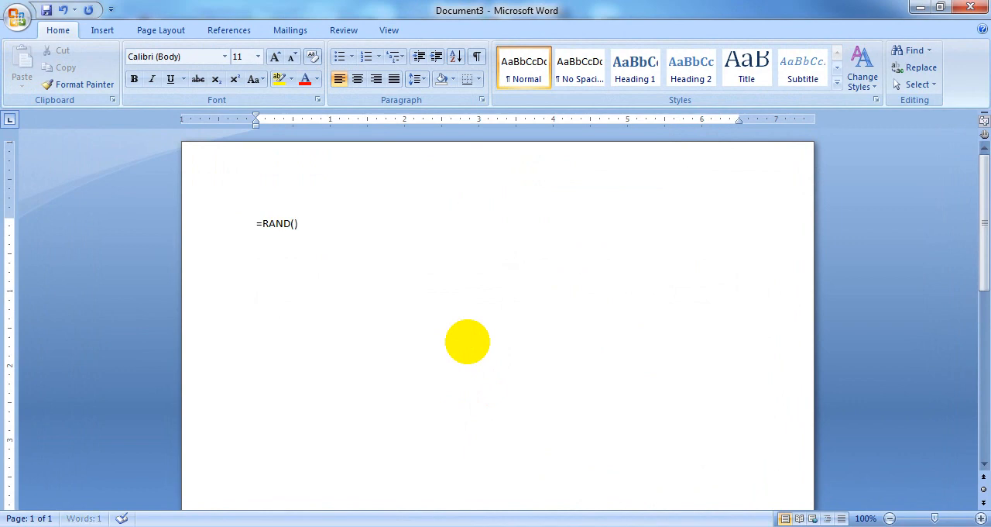
{"action": "type", "text": ")"}
{"action": "key", "text": "Return"}
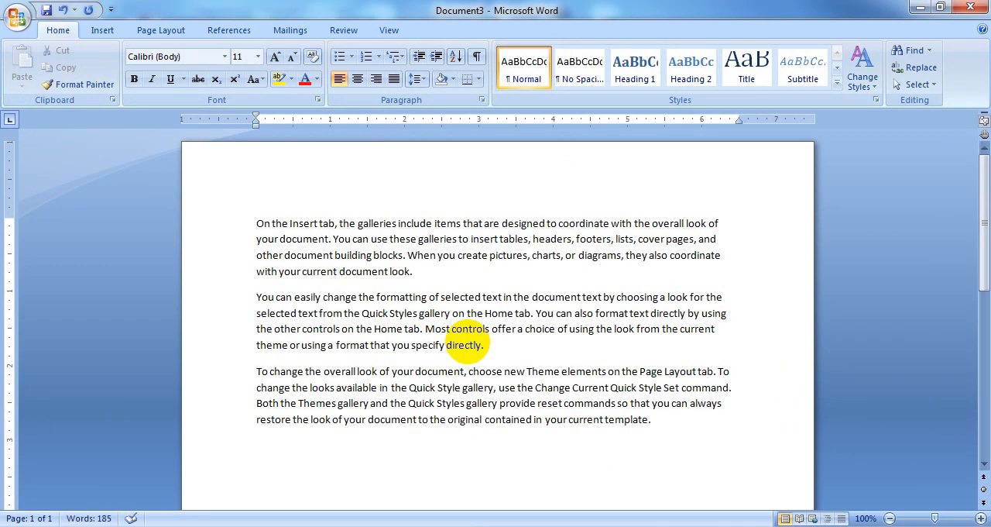
Step: Insert page breaks after the first and second paragraphs so each paragraph starts on its own page
{"action": "left_click", "coordinate": [427, 270]}
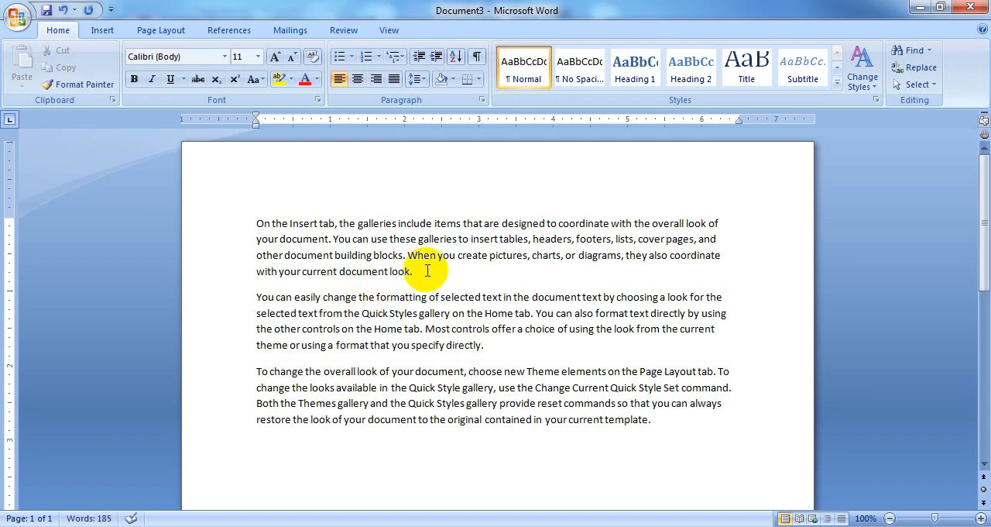
{"action": "key", "text": "ctrl+Return"}
{"action": "scroll", "coordinate": [434, 268], "scroll_direction": "down", "scroll_amount": 5}
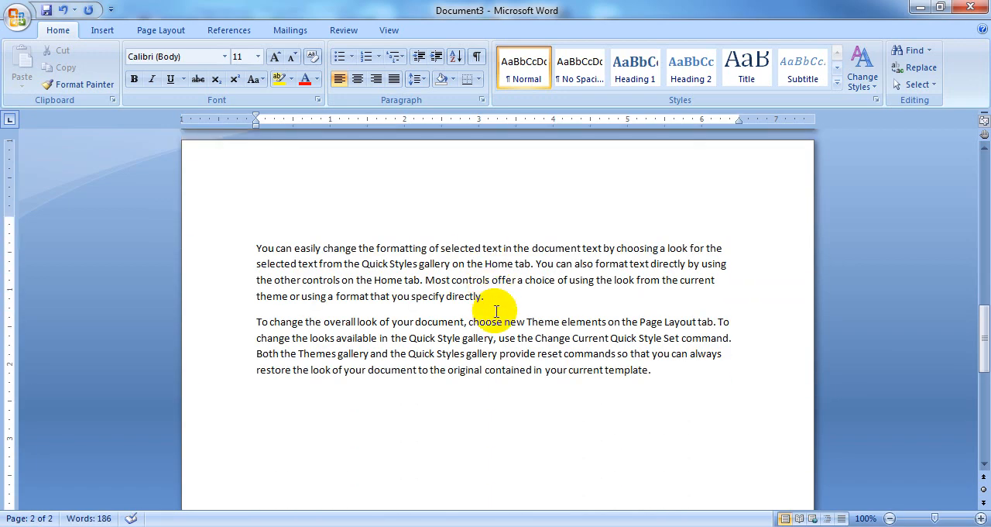
{"action": "left_click", "coordinate": [493, 309]}
{"action": "key", "text": "ctrl+Return"}
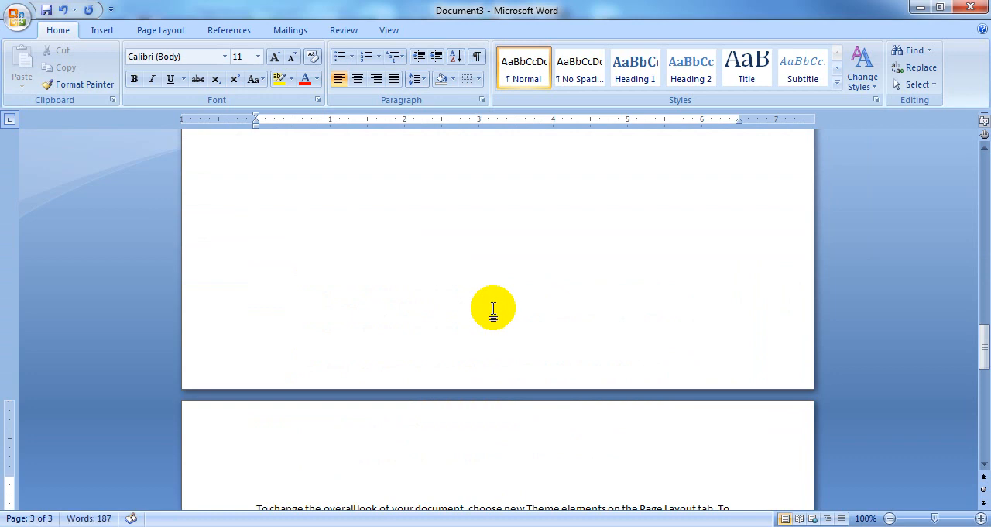
Step: Mark all occurrences of the word "document" from the first paragraph as index entries with the Current page option
{"action": "scroll", "coordinate": [271, 336], "scroll_direction": "up", "scroll_amount": 8}
{"action": "scroll", "coordinate": [630, 309], "scroll_direction": "up", "scroll_amount": 10}
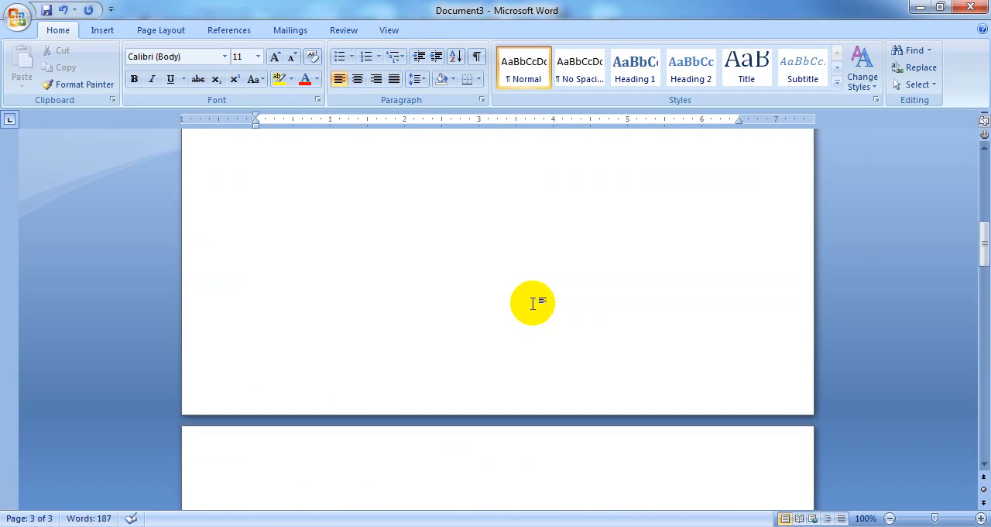
{"action": "scroll", "coordinate": [533, 303], "scroll_direction": "up", "scroll_amount": 12}
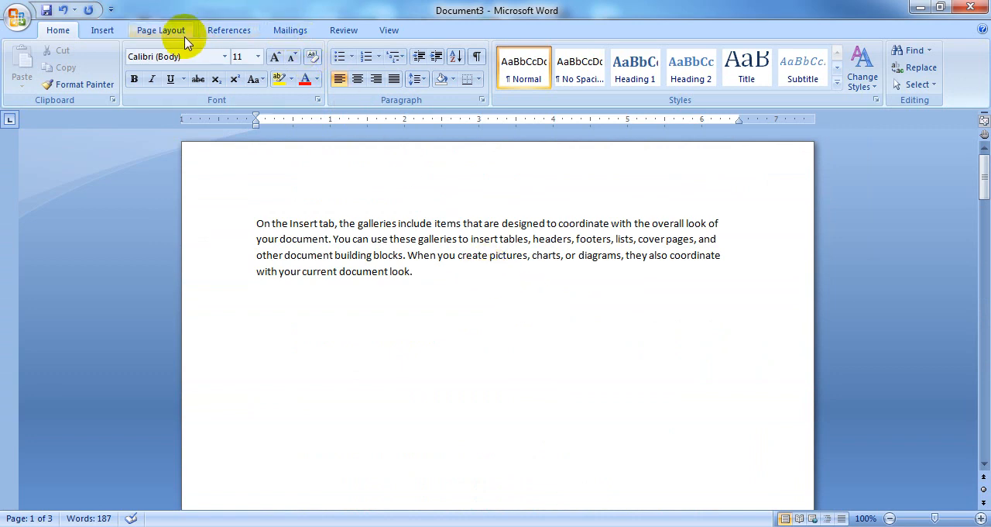
{"action": "left_click", "coordinate": [214, 31]}
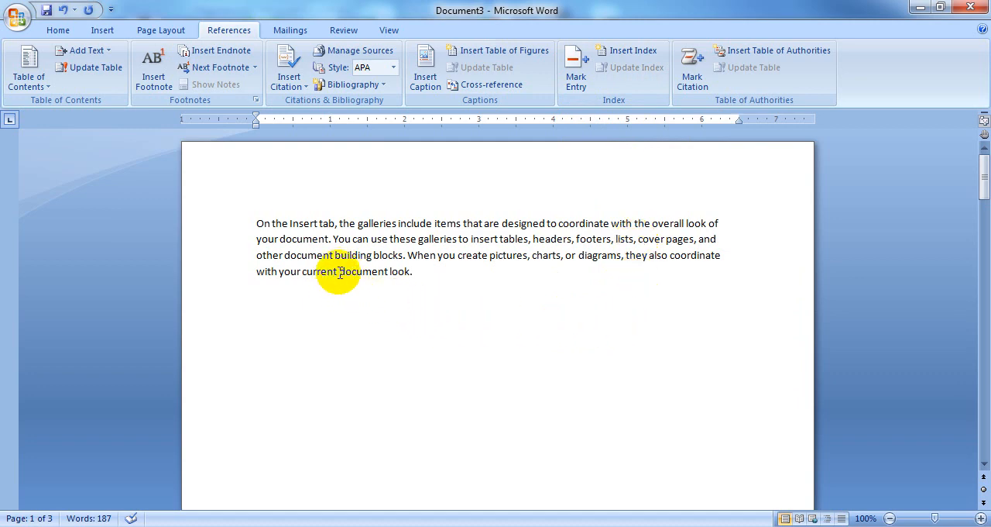
{"action": "left_click_drag", "start_coordinate": [340, 271], "coordinate": [391, 275]}
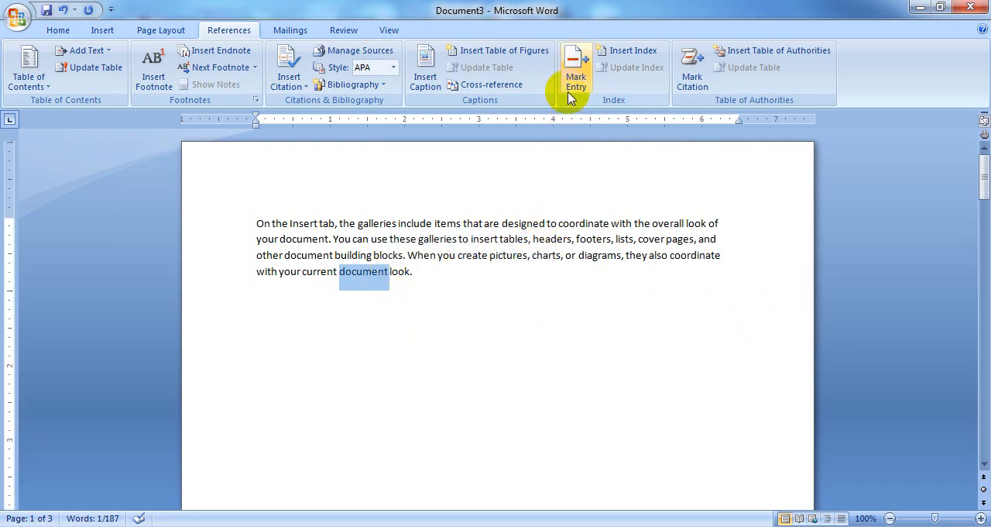
{"action": "left_click", "coordinate": [574, 66]}
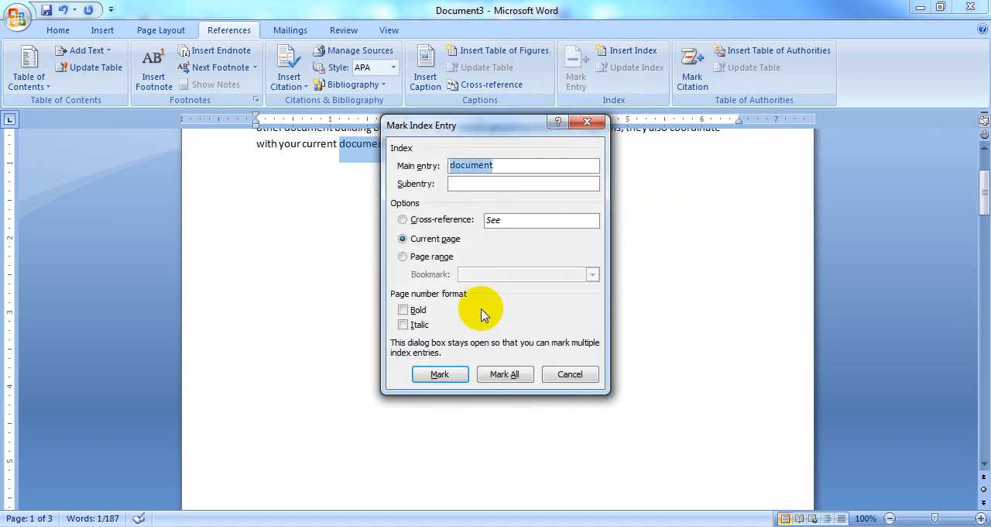
{"action": "left_click", "coordinate": [504, 374]}
{"action": "left_click", "coordinate": [571, 374]}
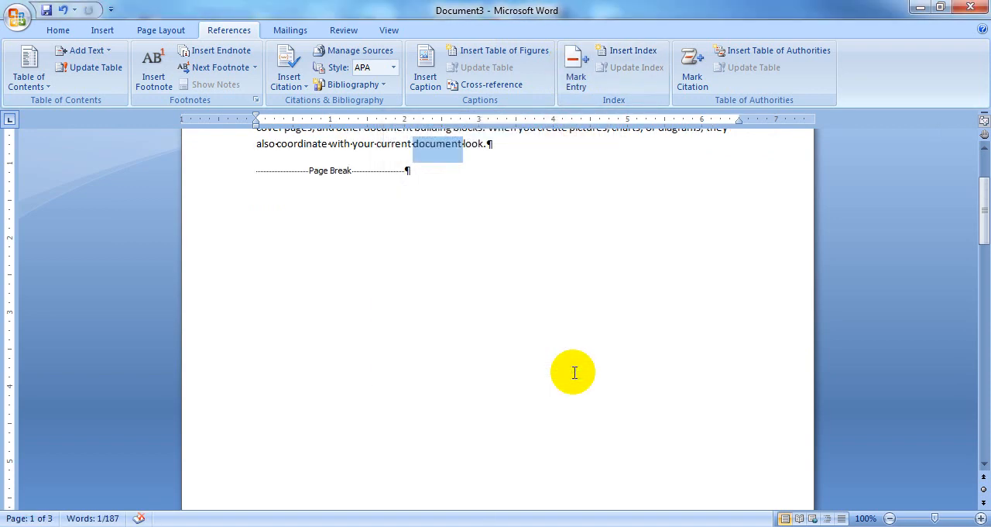
Step: Mark all occurrences of "Home tab" from the page 2 paragraph as index entries with the Current page option
{"action": "scroll", "coordinate": [575, 372], "scroll_direction": "up", "scroll_amount": 3}
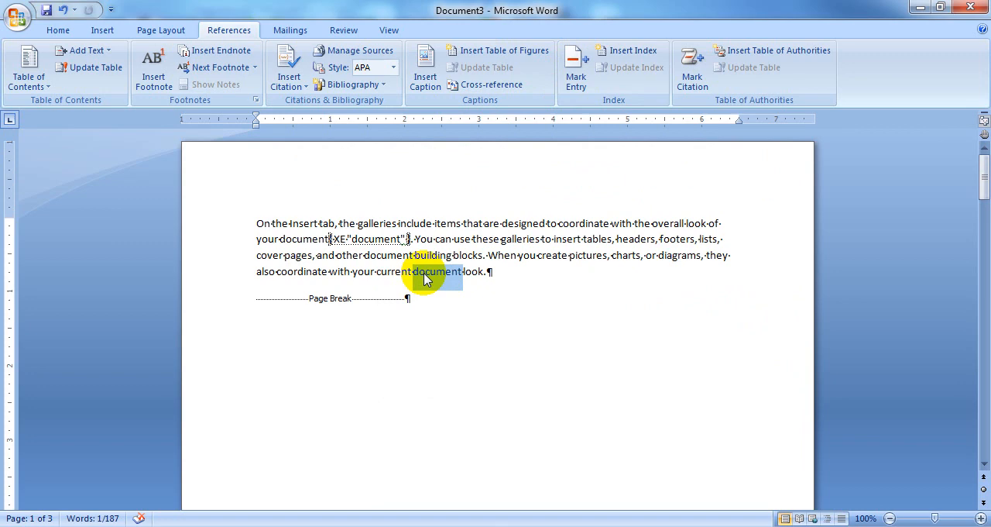
{"action": "scroll", "coordinate": [425, 279], "scroll_direction": "down", "scroll_amount": 15}
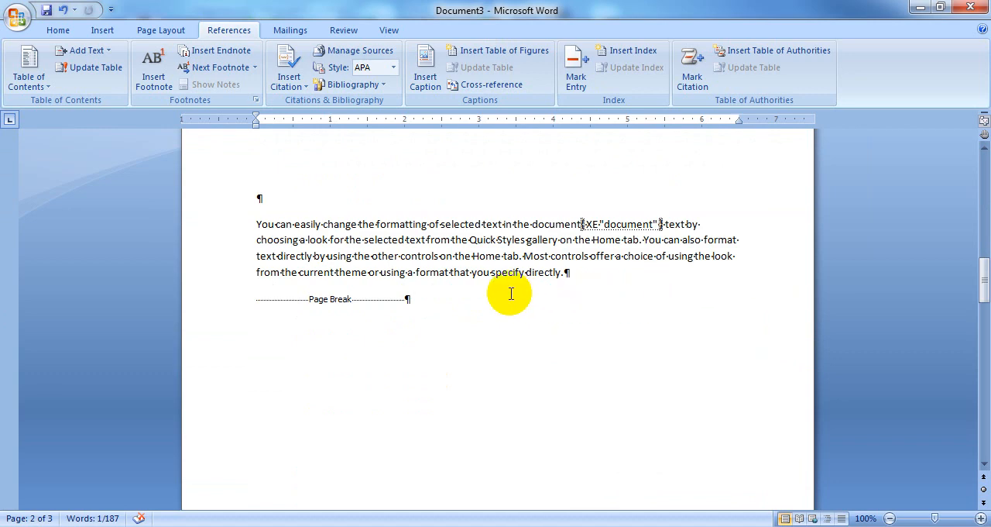
{"action": "left_click_drag", "start_coordinate": [474, 256], "coordinate": [518, 257]}
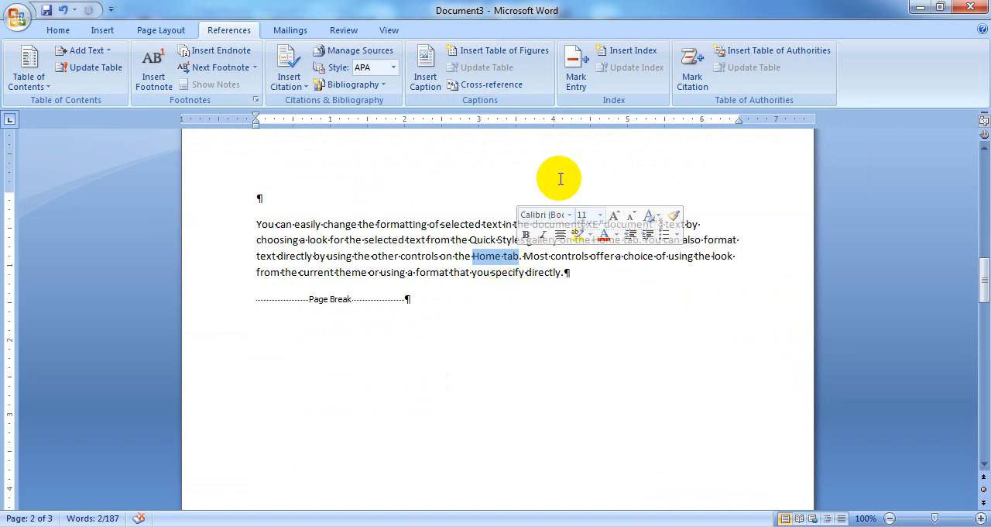
{"action": "left_click", "coordinate": [576, 68]}
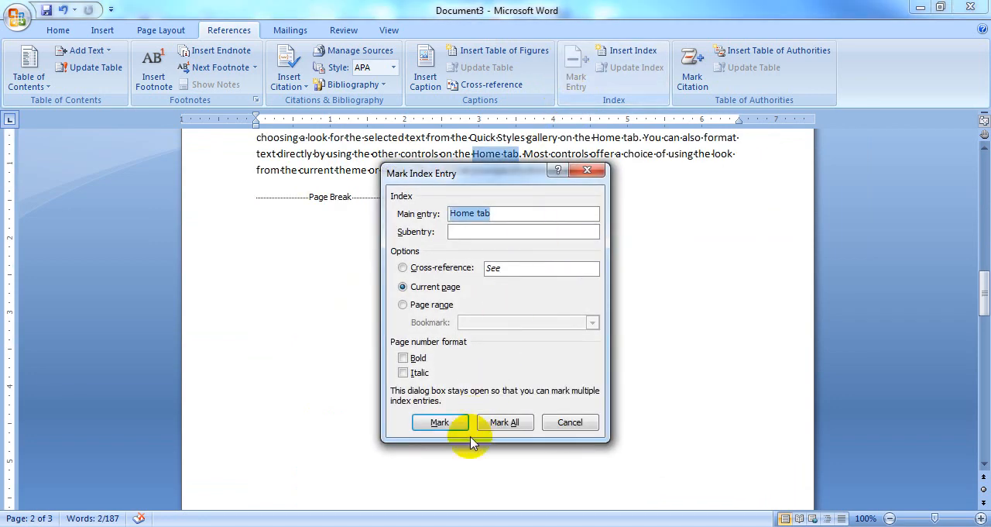
{"action": "left_click", "coordinate": [504, 422]}
{"action": "left_click", "coordinate": [570, 422]}
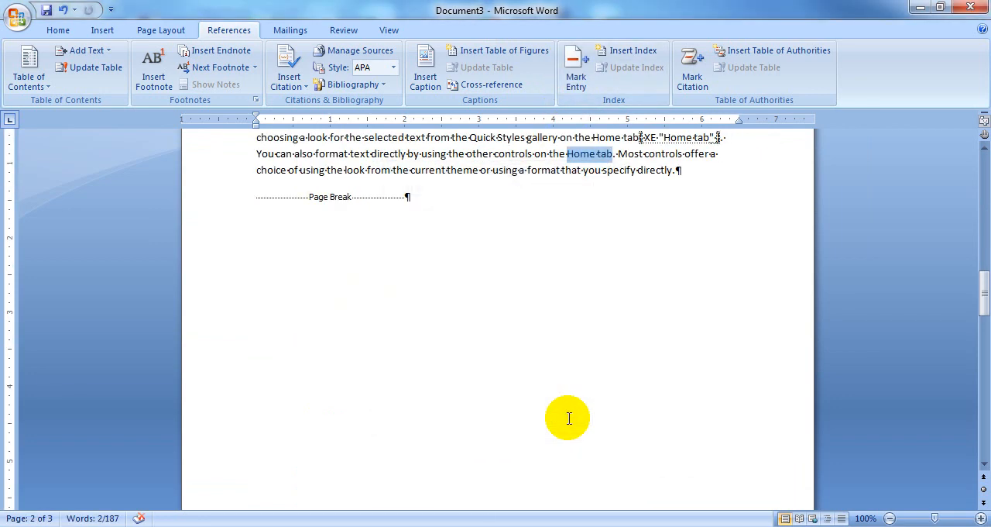
Step: Mark all occurrences of the word "template" from the page 3 paragraph as index entries with the Current page option
{"action": "scroll", "coordinate": [568, 413], "scroll_direction": "down", "scroll_amount": 10}
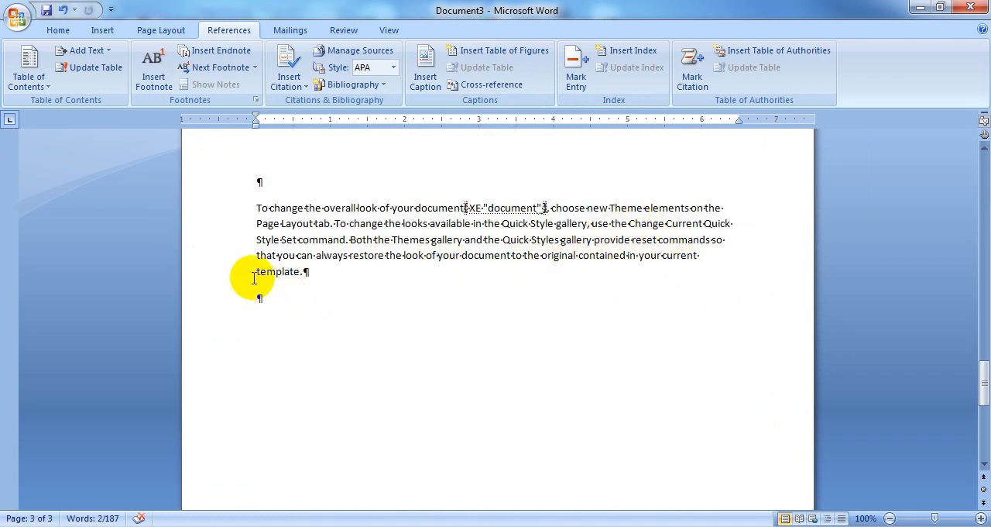
{"action": "left_click_drag", "start_coordinate": [256, 271], "coordinate": [301, 272]}
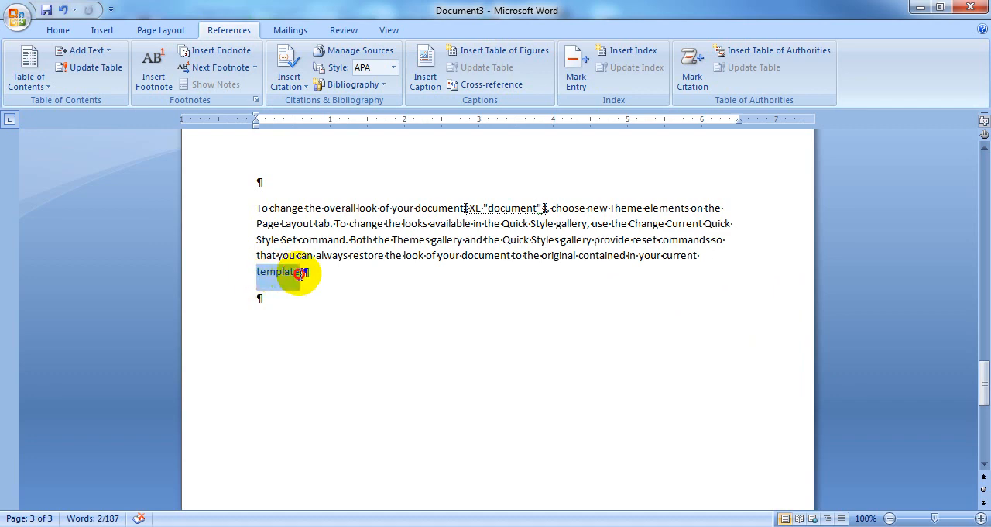
{"action": "left_click", "coordinate": [576, 81]}
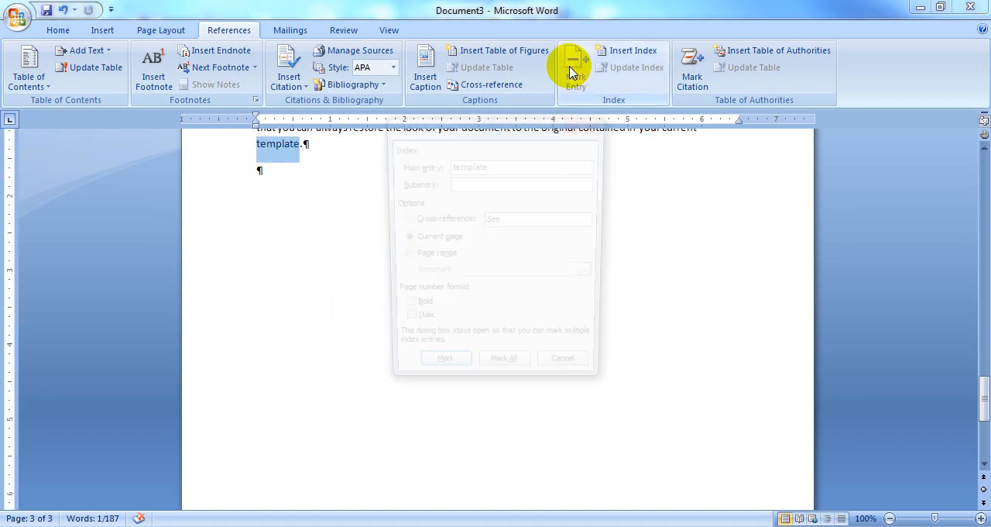
{"action": "left_click", "coordinate": [507, 374]}
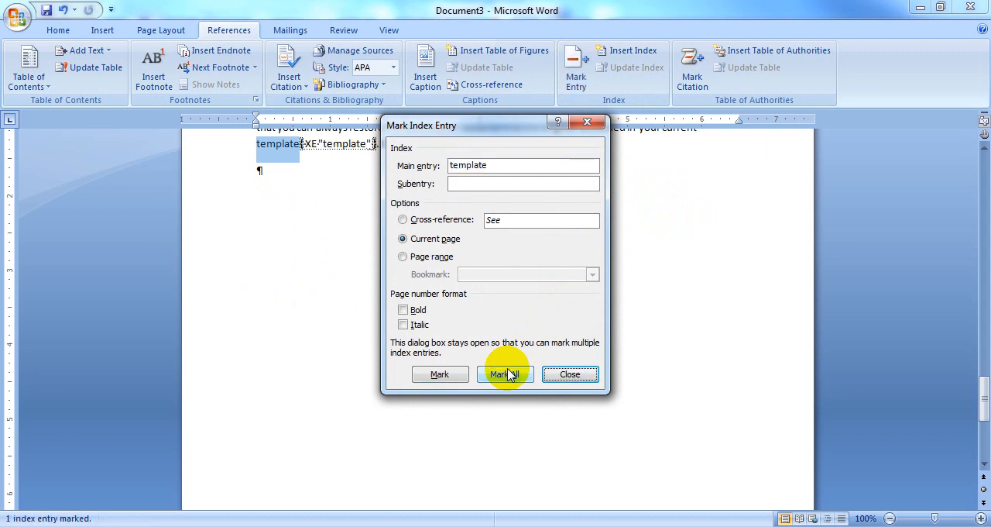
{"action": "left_click", "coordinate": [571, 374]}
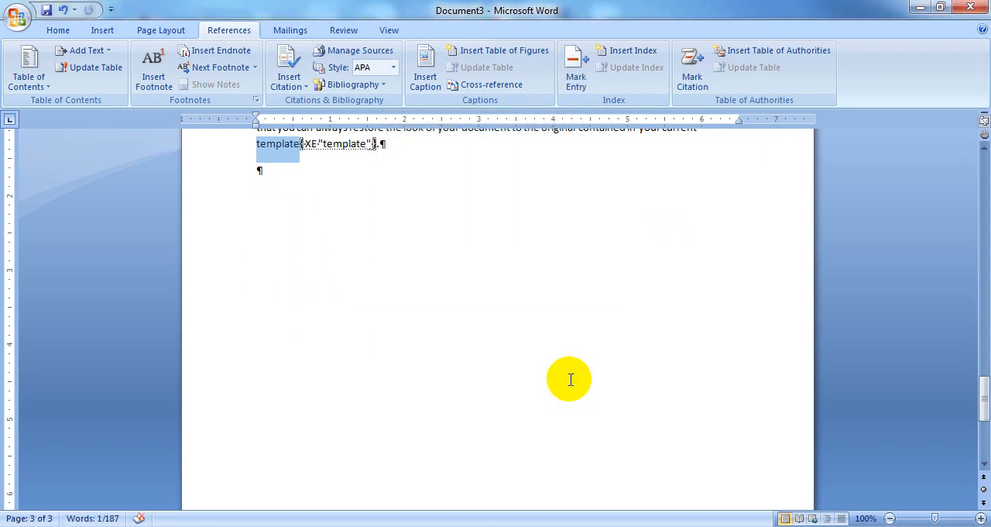
Step: Add three blank lines at the end of page 3 and insert an indented two-column index in the From template format
{"action": "left_click", "coordinate": [295, 218]}
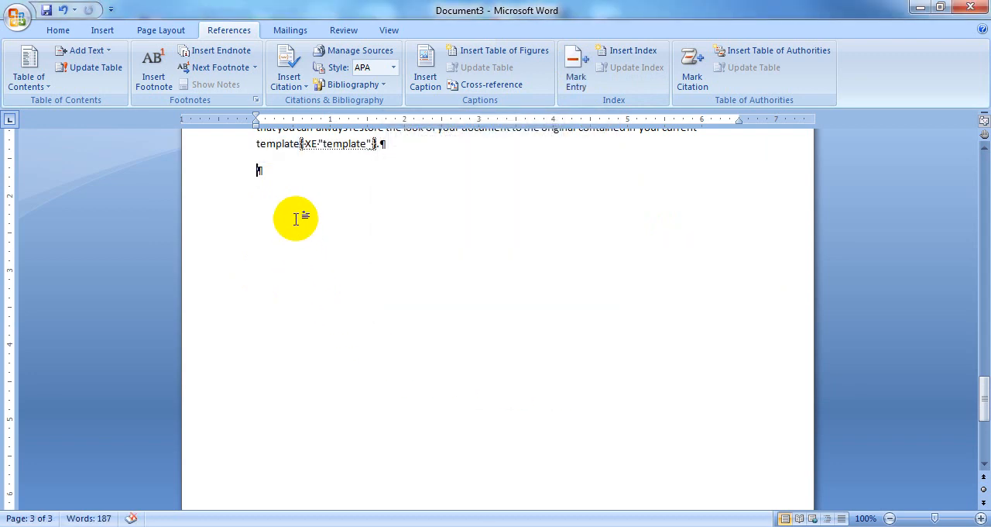
{"action": "key", "text": "Return"}
{"action": "key", "text": "Return"}
{"action": "key", "text": "Return"}
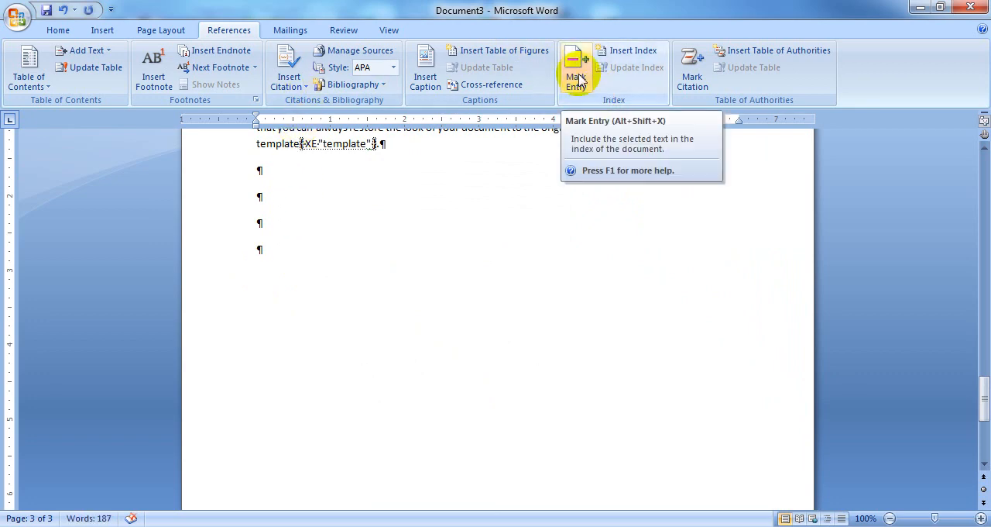
{"action": "left_click", "coordinate": [626, 55]}
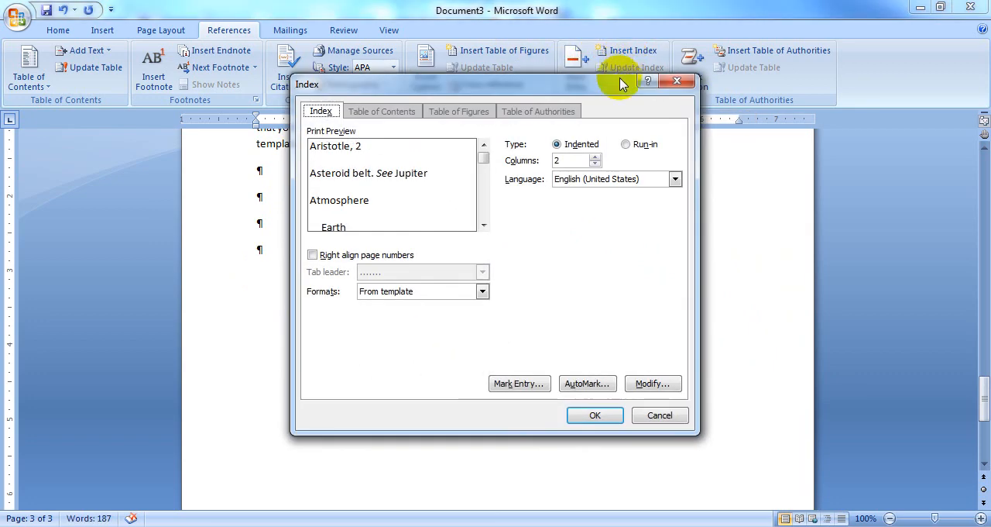
{"action": "left_click", "coordinate": [594, 415]}
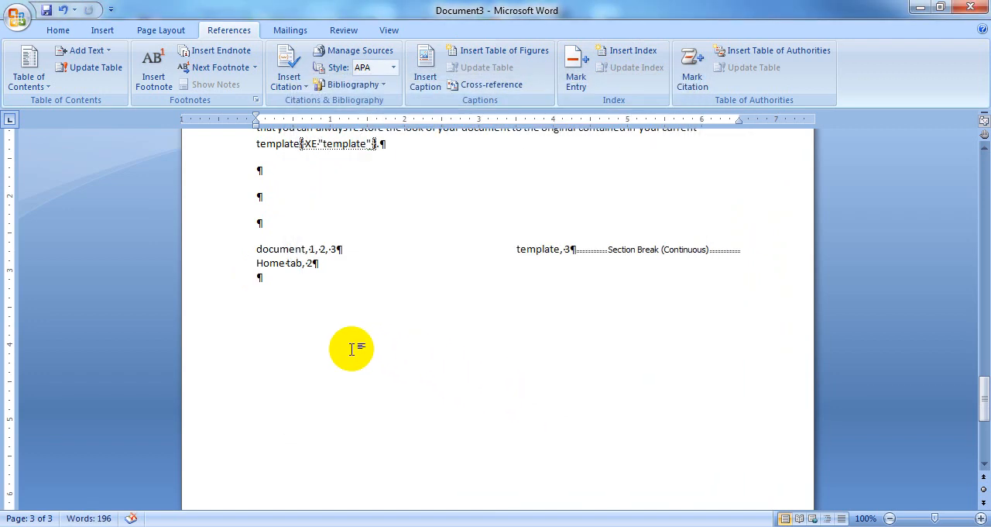
Step: Mark all occurrences of "Quick Styles gallery" from the page 2 paragraph as index entries with the Current page option
{"action": "scroll", "coordinate": [351, 349], "scroll_direction": "up", "scroll_amount": 2}
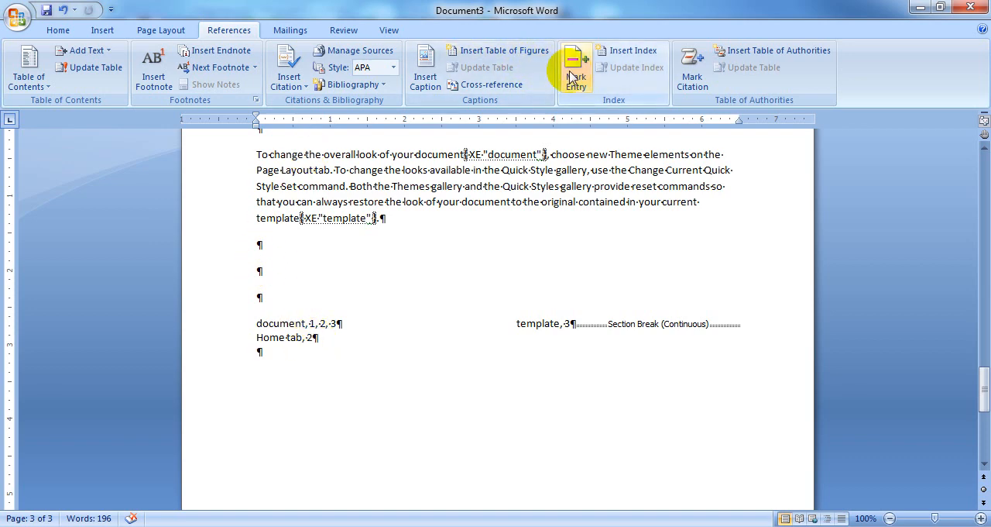
{"action": "scroll", "coordinate": [502, 266], "scroll_direction": "up", "scroll_amount": 15}
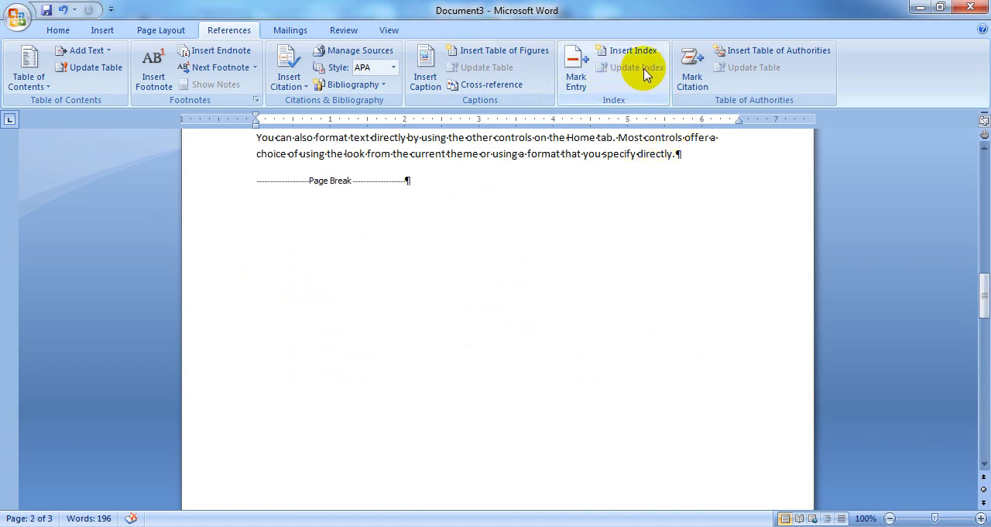
{"action": "scroll", "coordinate": [531, 328], "scroll_direction": "up", "scroll_amount": 3}
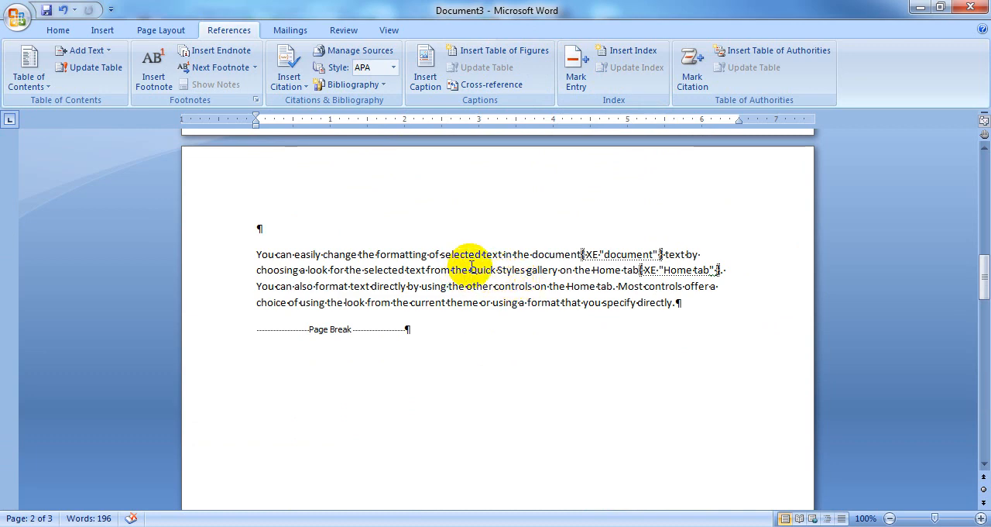
{"action": "left_click_drag", "start_coordinate": [470, 267], "coordinate": [502, 269]}
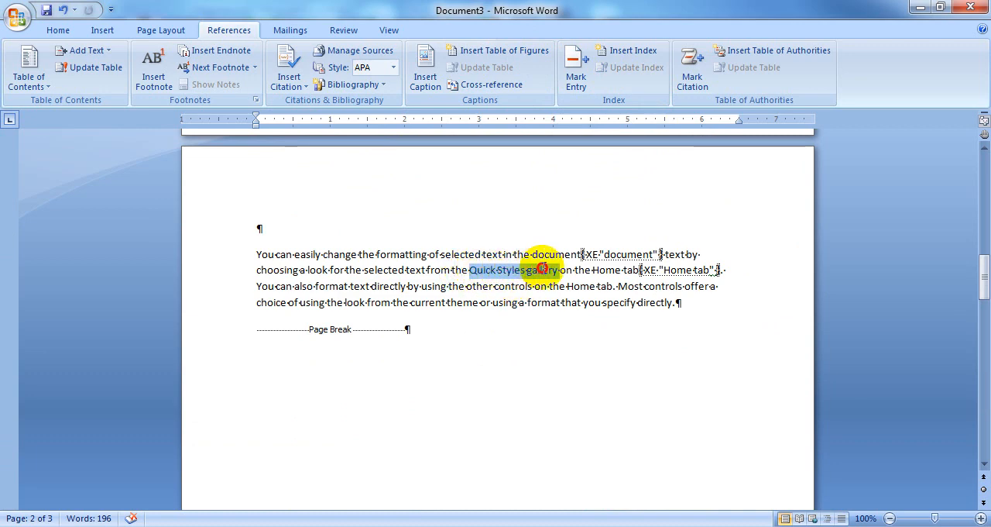
{"action": "left_click_drag", "start_coordinate": [544, 268], "coordinate": [551, 270]}
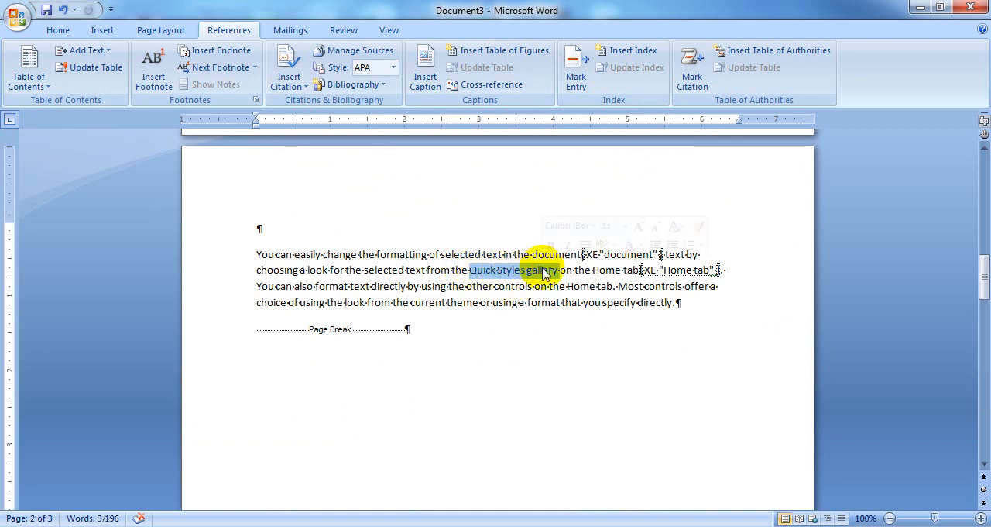
{"action": "left_click", "coordinate": [576, 87]}
{"action": "left_click", "coordinate": [504, 422]}
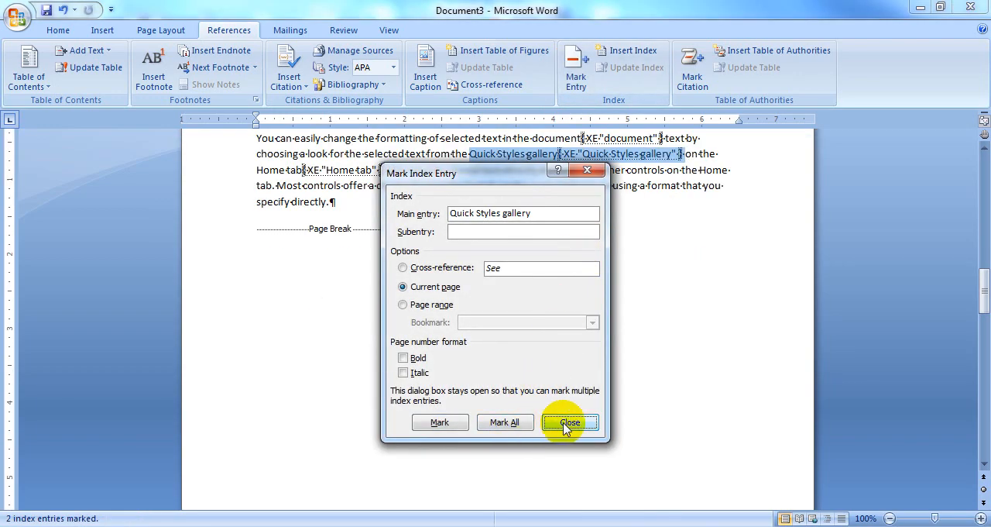
{"action": "left_click", "coordinate": [566, 422]}
Step: Update the index at the end of page 3 to include the newly marked entries
{"action": "scroll", "coordinate": [588, 350], "scroll_direction": "down", "scroll_amount": 15}
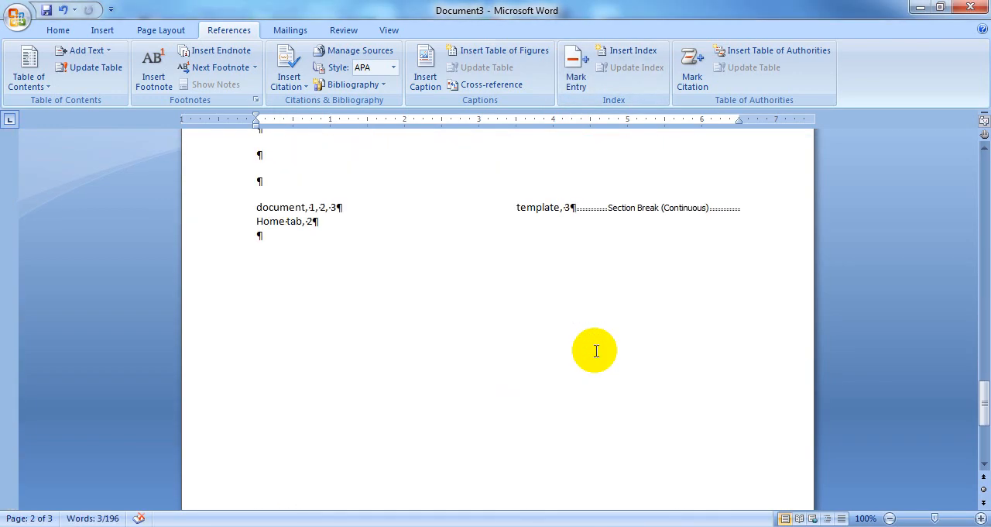
{"action": "left_click", "coordinate": [553, 207]}
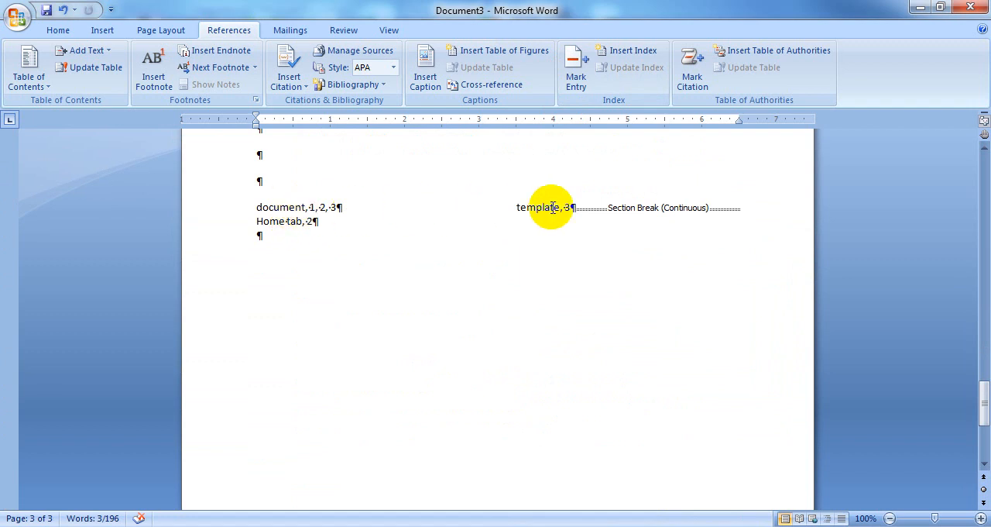
{"action": "left_click", "coordinate": [553, 207]}
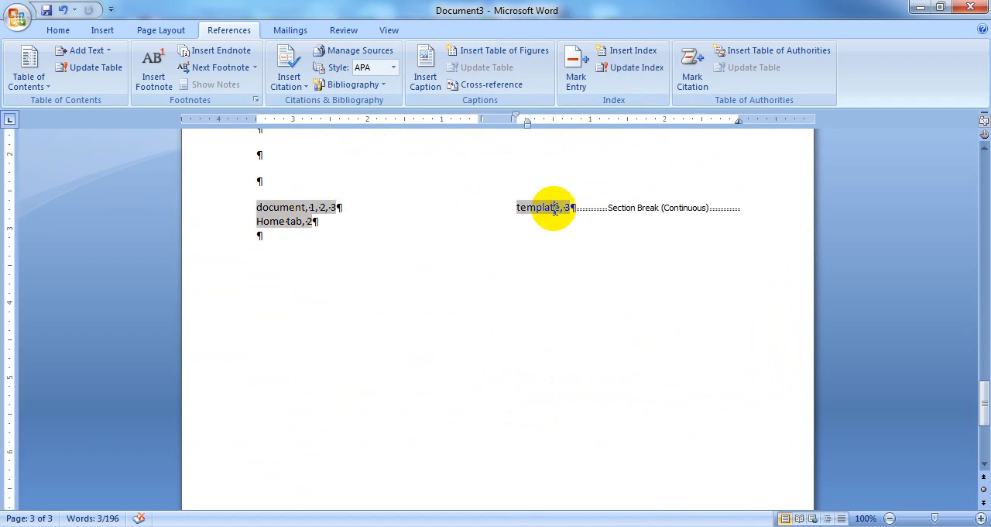
{"action": "left_click", "coordinate": [635, 69]}
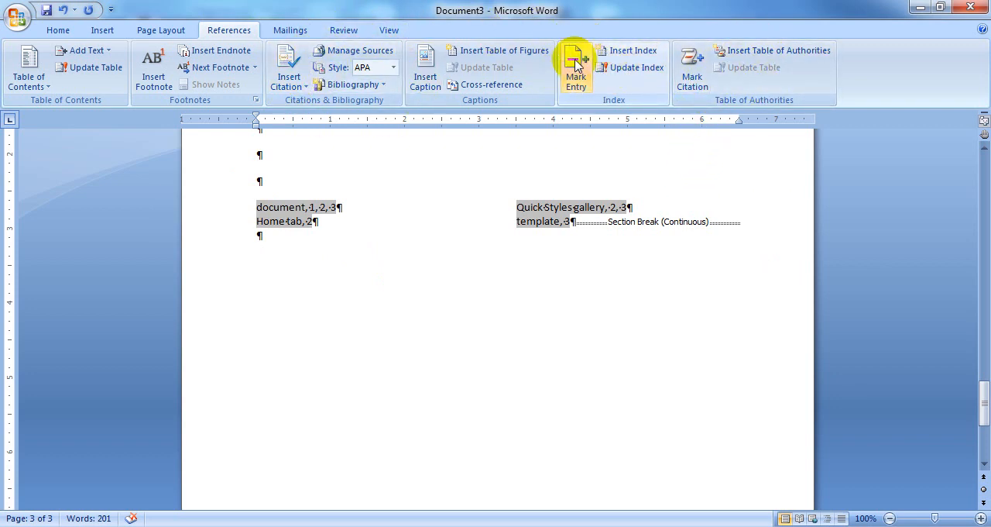
{"action": "scroll", "coordinate": [701, 347], "scroll_direction": "up", "scroll_amount": 8}
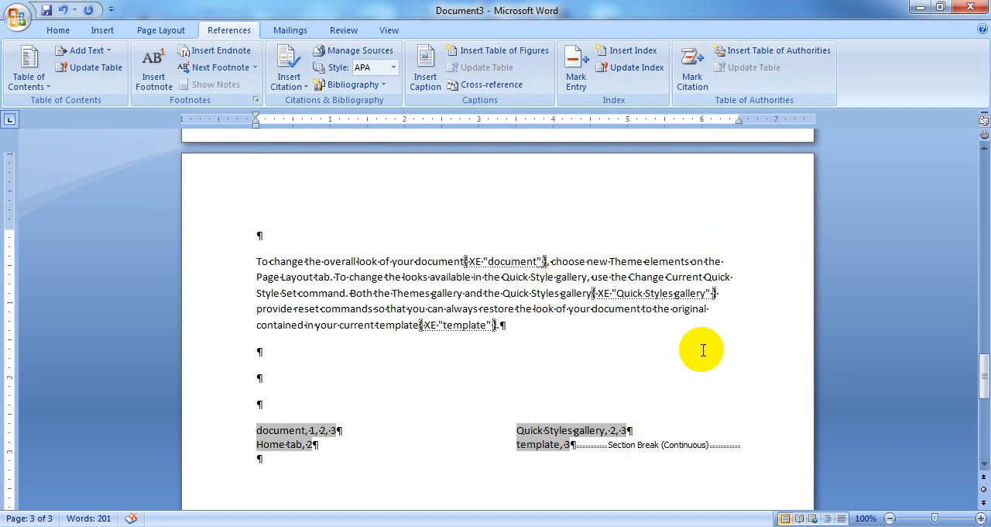
{"action": "scroll", "coordinate": [611, 303], "scroll_direction": "up", "scroll_amount": 12}
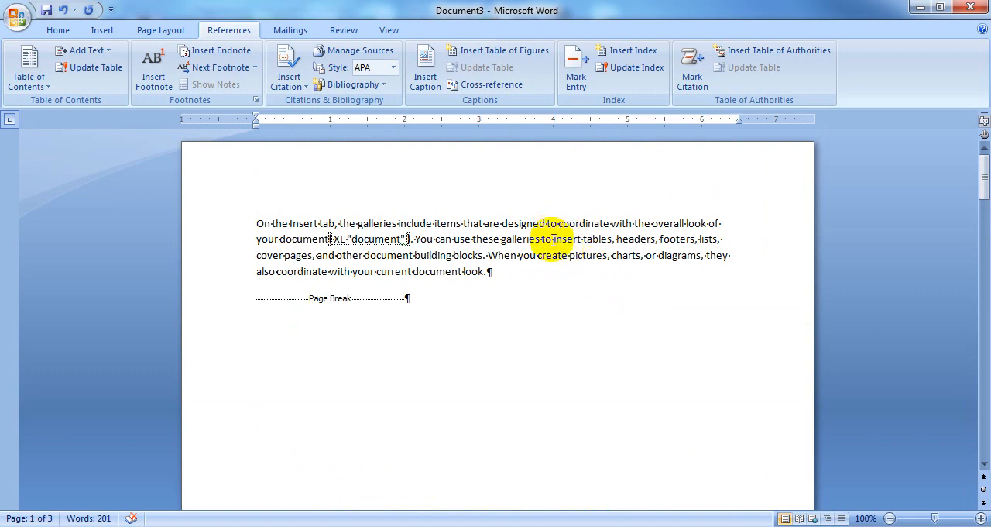
{"action": "left_click_drag", "start_coordinate": [552, 239], "coordinate": [588, 239]}
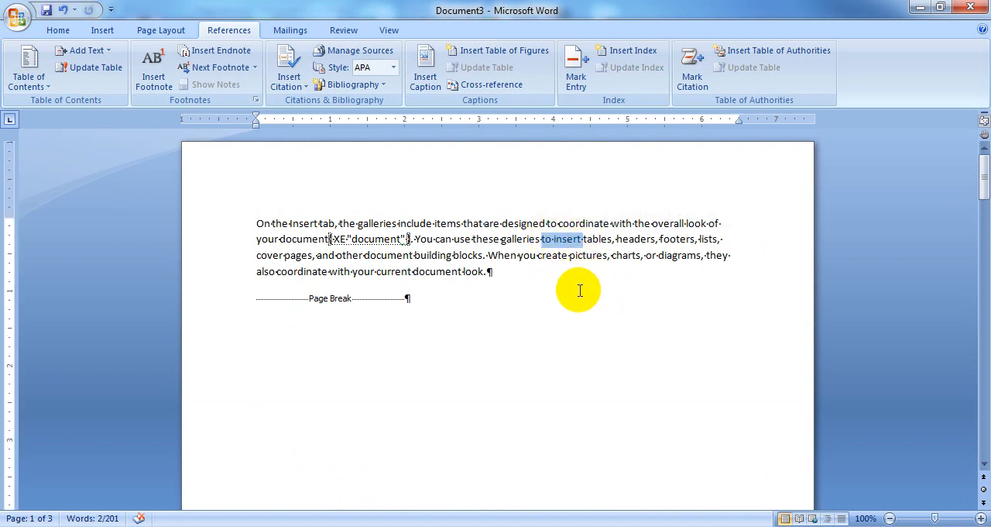
{"action": "left_click", "coordinate": [581, 314]}
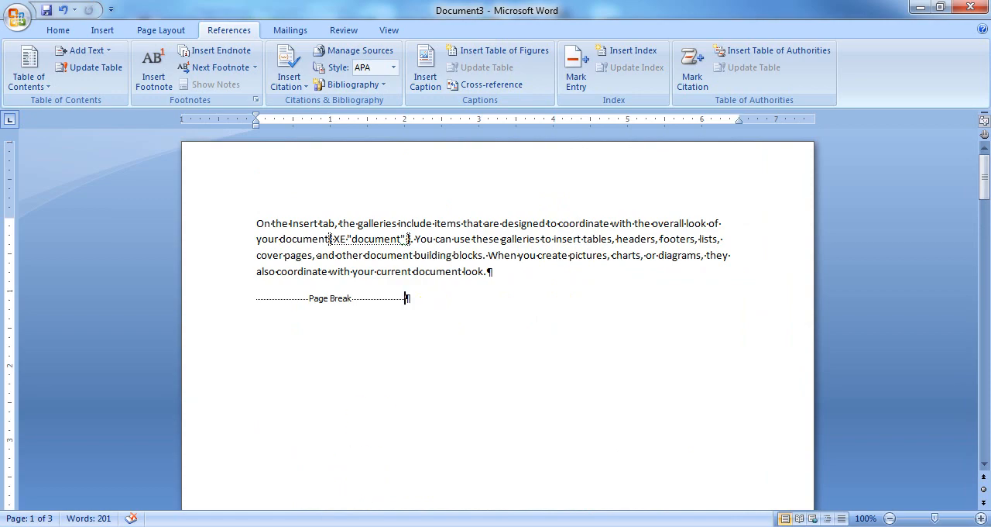
Step: Switch to Document1 and mark all occurrences of the citation above the airplane picture on page 2 under the Cases category
{"action": "mouse_move", "coordinate": [239, 504]}
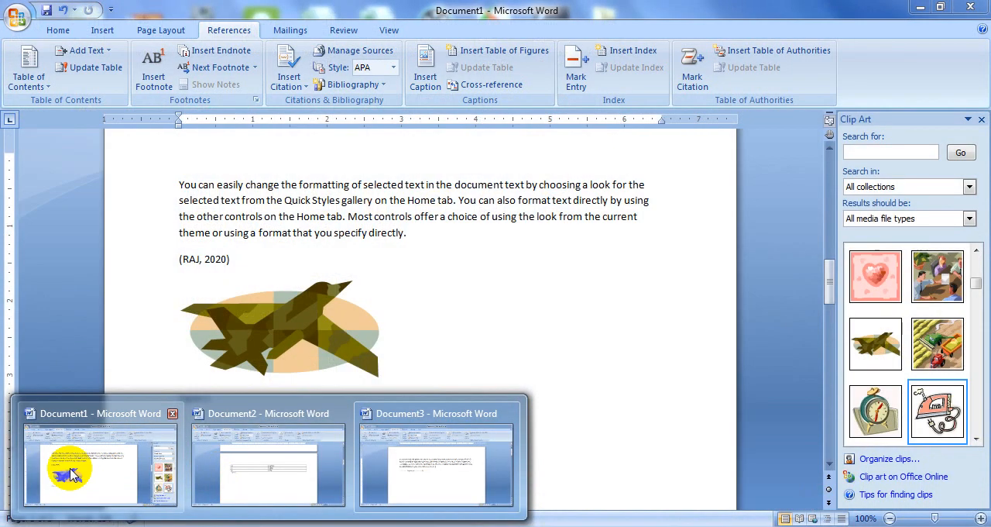
{"action": "left_click", "coordinate": [72, 474]}
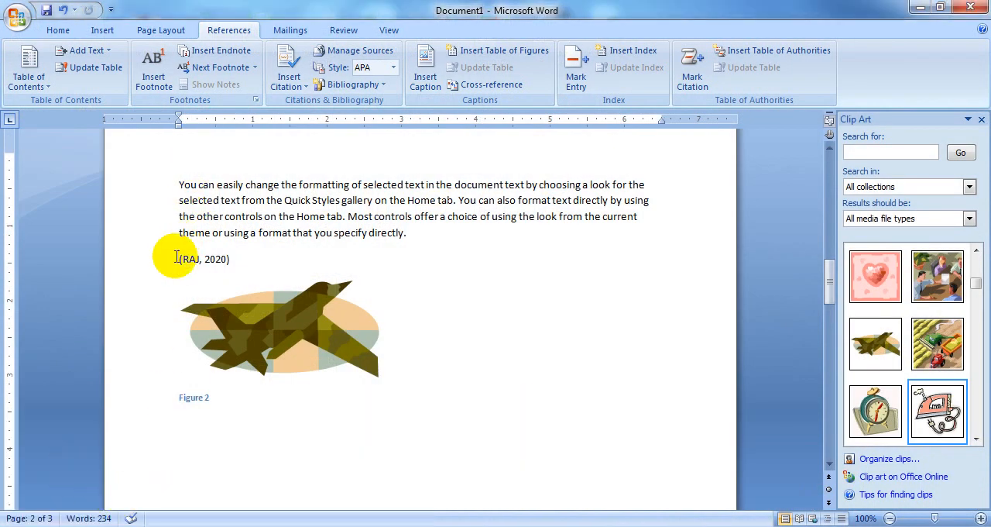
{"action": "left_click_drag", "start_coordinate": [176, 257], "coordinate": [232, 258]}
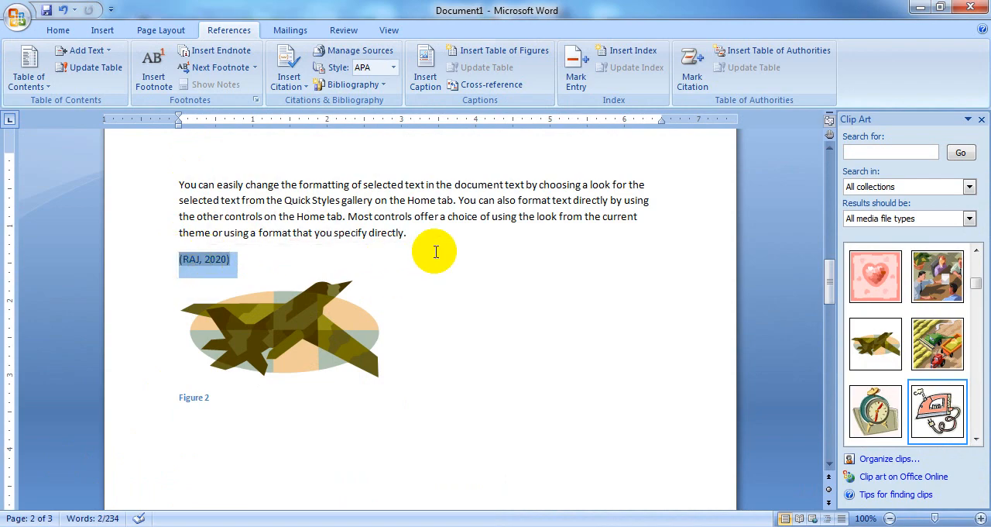
{"action": "left_click", "coordinate": [692, 78]}
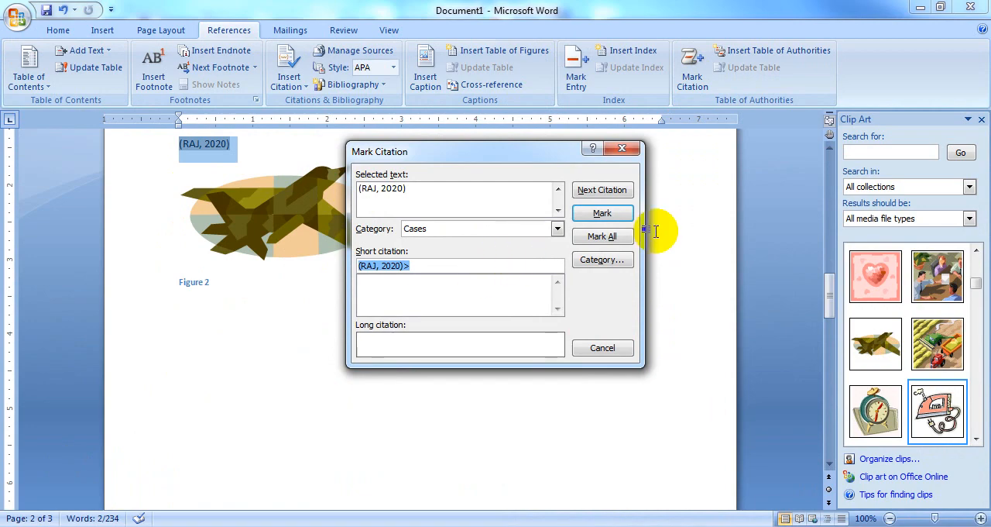
{"action": "left_click", "coordinate": [618, 238]}
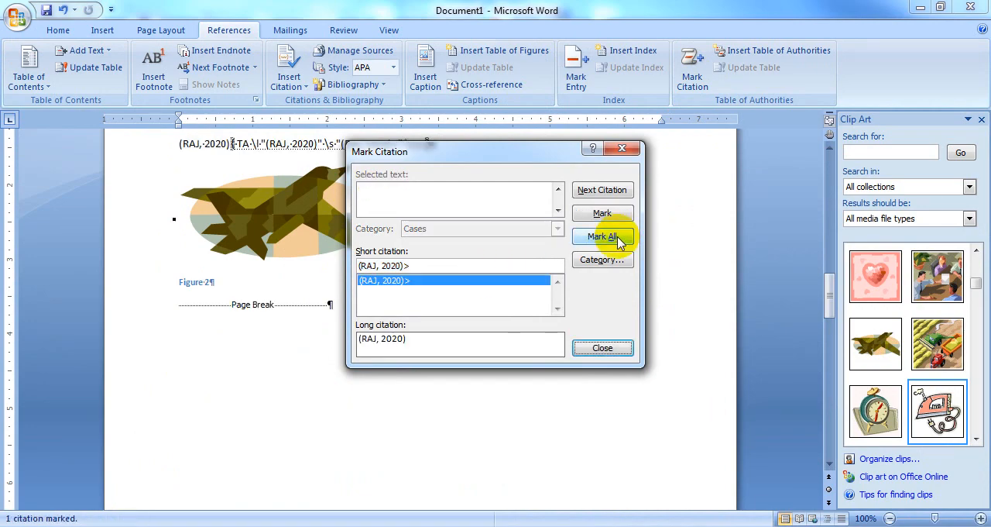
{"action": "left_click", "coordinate": [611, 350]}
Step: Mark all occurrences of the citation above the iron picture on page 3 under the Cases category
{"action": "scroll", "coordinate": [610, 349], "scroll_direction": "down", "scroll_amount": 9}
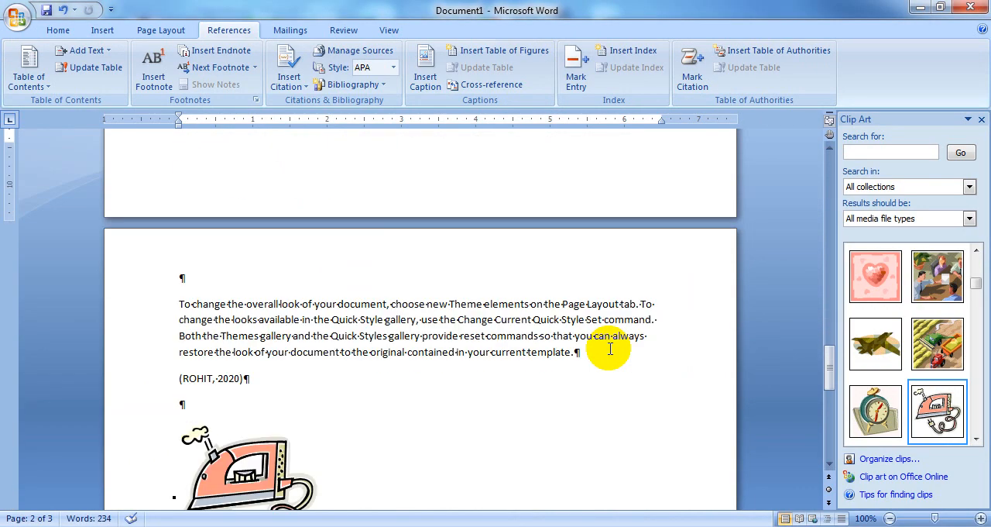
{"action": "left_click_drag", "start_coordinate": [177, 378], "coordinate": [249, 378]}
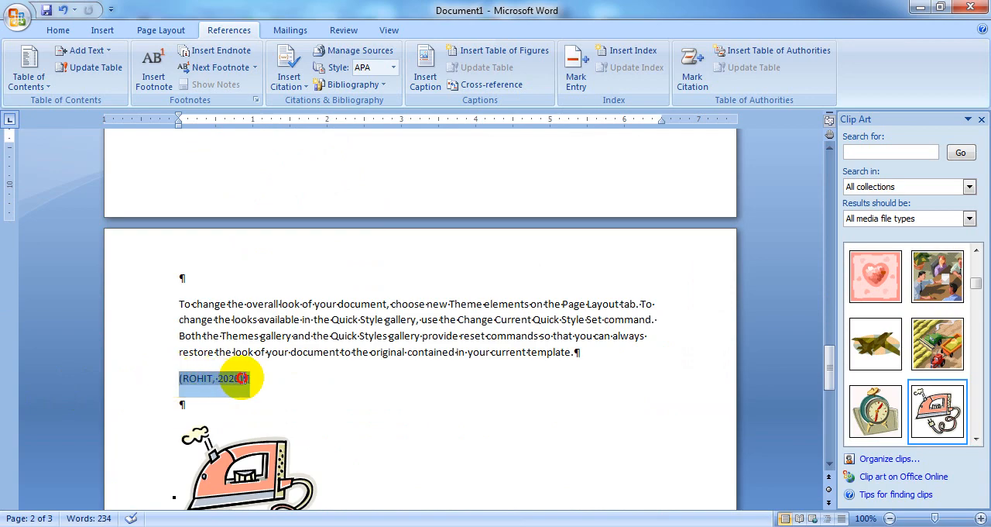
{"action": "left_click", "coordinate": [690, 70]}
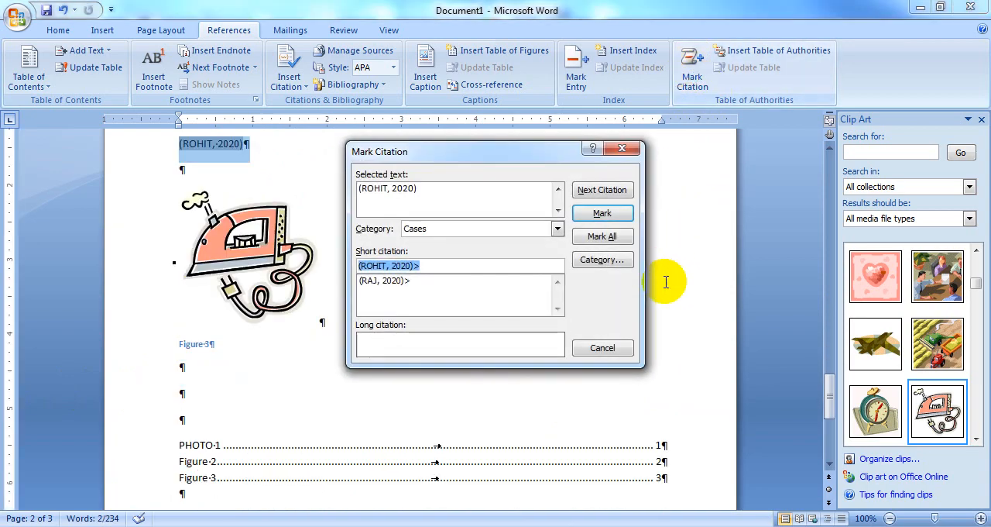
{"action": "left_click", "coordinate": [603, 237]}
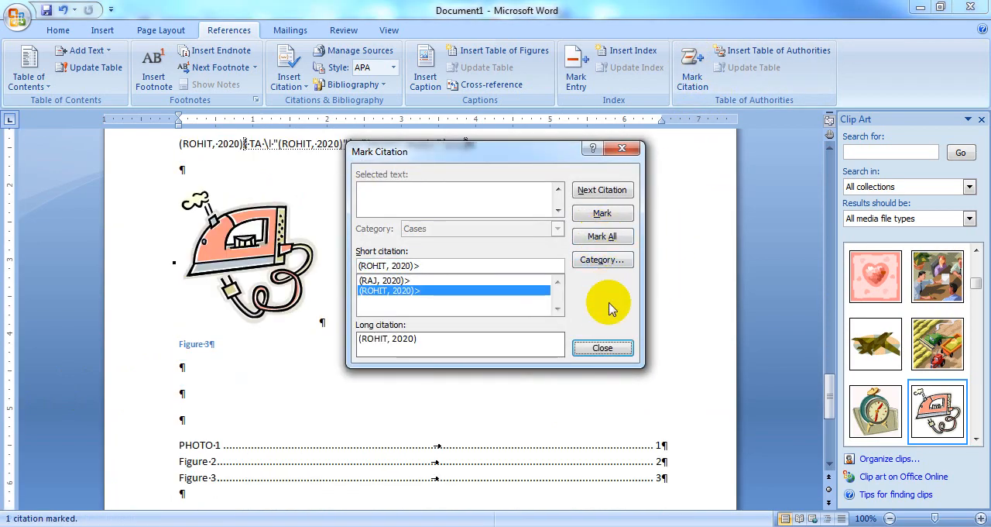
{"action": "left_click", "coordinate": [603, 348]}
Step: Mark the citation above the computer picture on page 1 under the Cases category
{"action": "scroll", "coordinate": [550, 340], "scroll_direction": "down", "scroll_amount": 8}
{"action": "scroll", "coordinate": [551, 340], "scroll_direction": "up", "scroll_amount": 1}
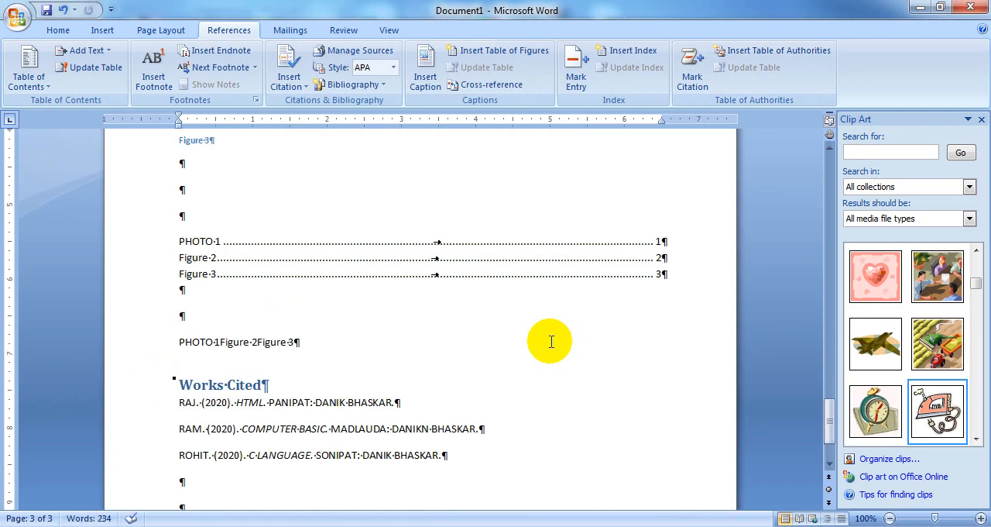
{"action": "scroll", "coordinate": [551, 340], "scroll_direction": "down", "scroll_amount": 2}
{"action": "scroll", "coordinate": [553, 389], "scroll_direction": "up", "scroll_amount": 15}
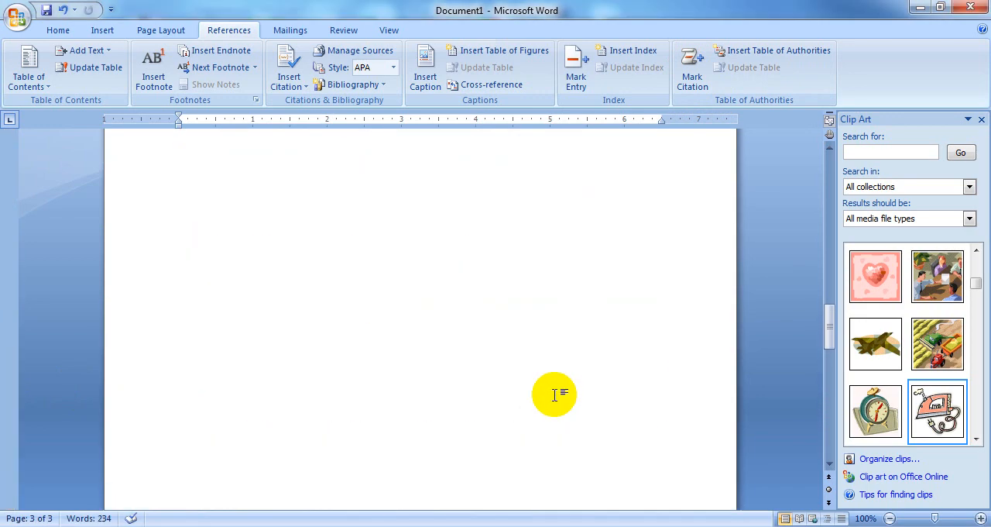
{"action": "scroll", "coordinate": [554, 395], "scroll_direction": "up", "scroll_amount": 15}
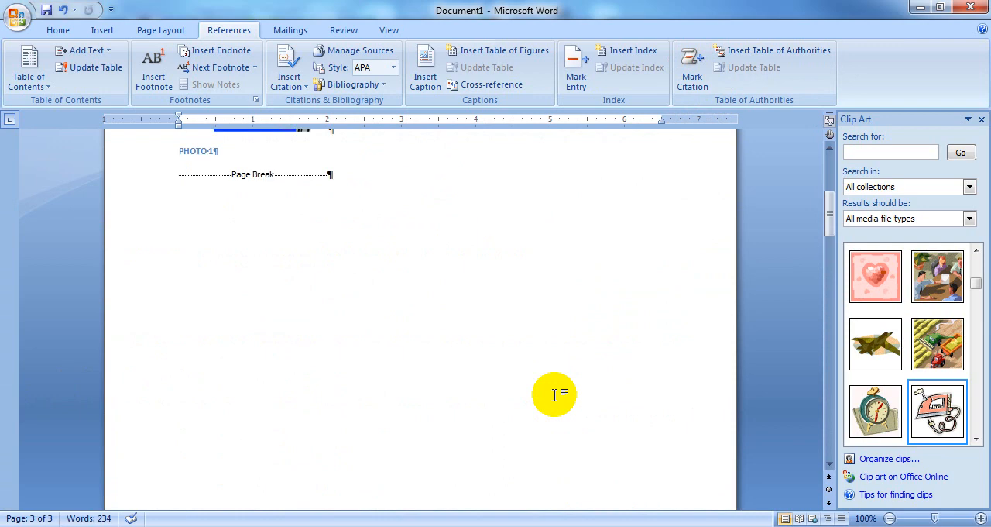
{"action": "scroll", "coordinate": [554, 395], "scroll_direction": "up", "scroll_amount": 5}
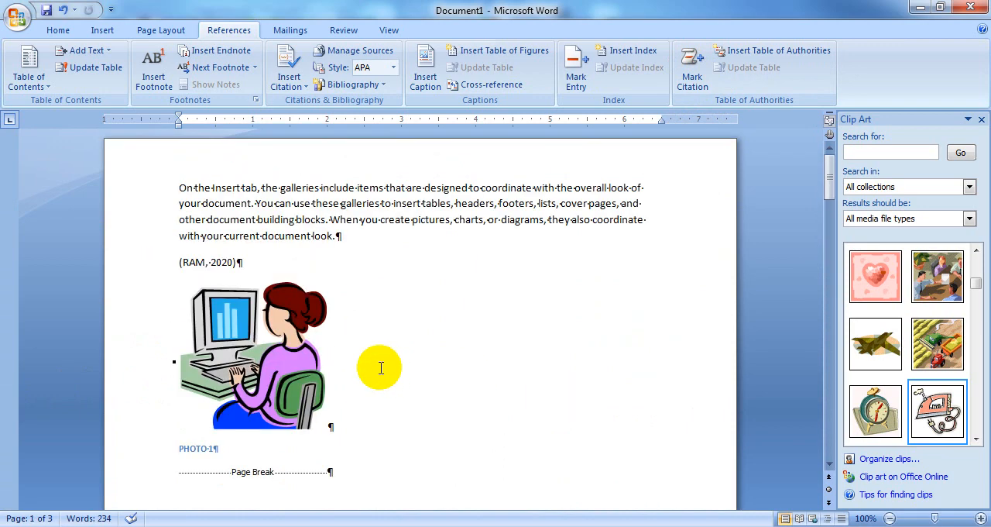
{"action": "left_click_drag", "start_coordinate": [179, 261], "coordinate": [243, 258]}
{"action": "left_click", "coordinate": [174, 261]}
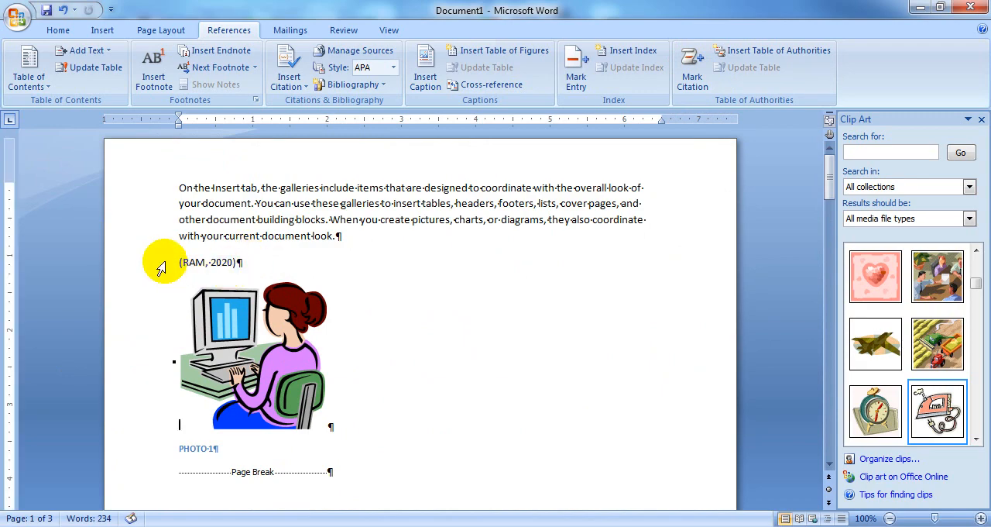
{"action": "left_click_drag", "start_coordinate": [174, 262], "coordinate": [243, 261]}
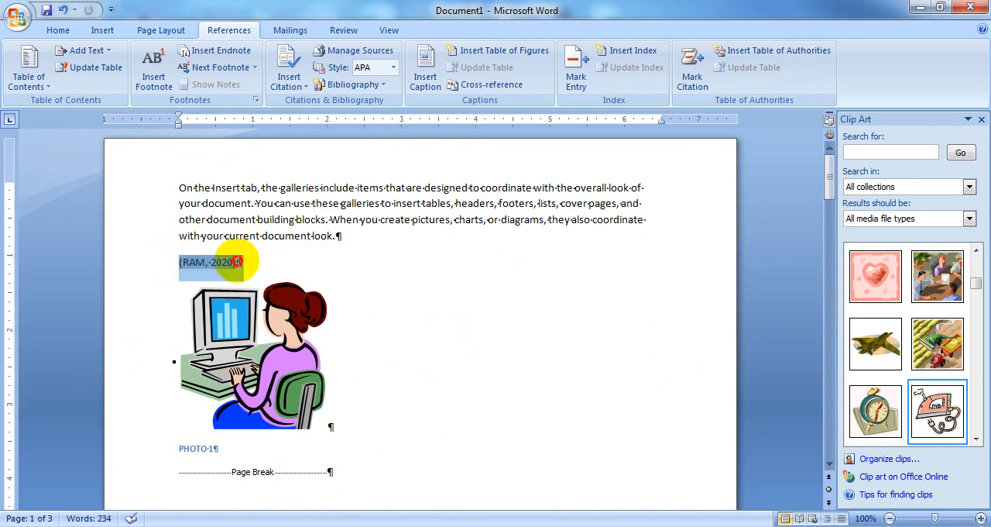
{"action": "left_click", "coordinate": [692, 68]}
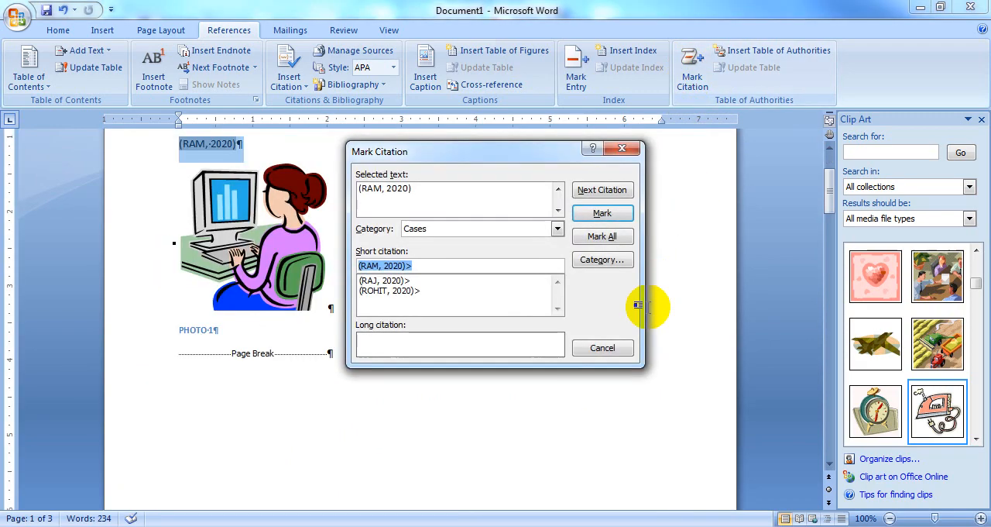
{"action": "left_click", "coordinate": [602, 213]}
{"action": "left_click", "coordinate": [603, 349]}
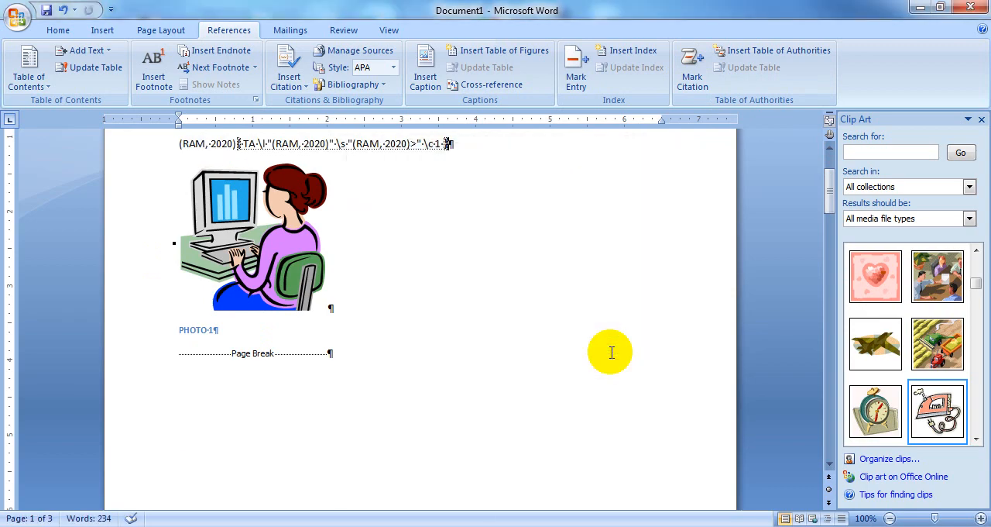
Step: Insert a From template table of authorities for all categories on the blank line above the cross-references on page 3, keeping the dotted tab leader
{"action": "scroll", "coordinate": [611, 352], "scroll_direction": "down", "scroll_amount": 20}
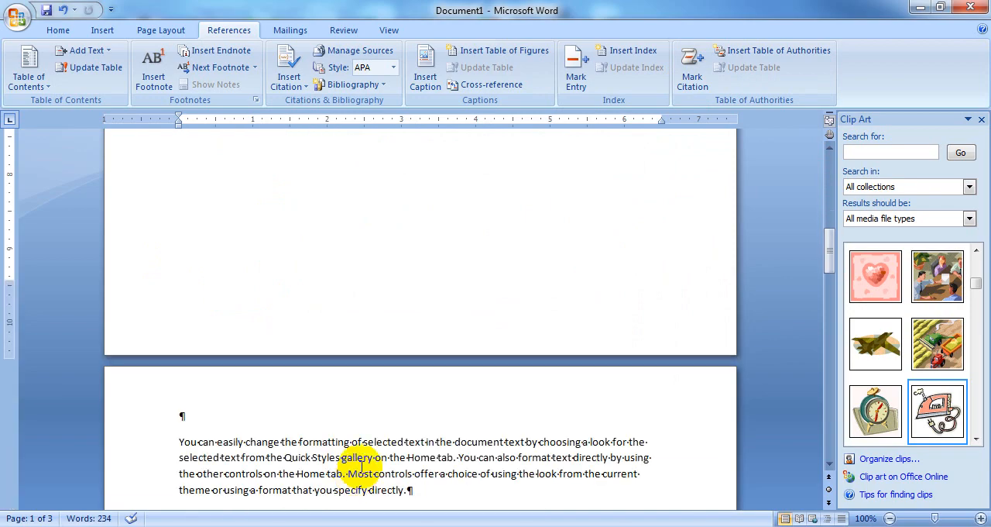
{"action": "scroll", "coordinate": [361, 467], "scroll_direction": "down", "scroll_amount": 15}
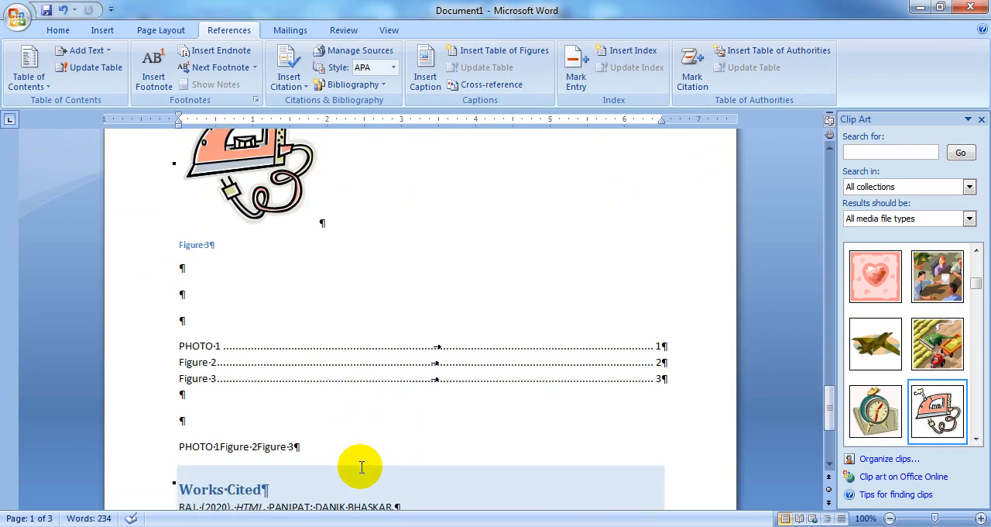
{"action": "left_click", "coordinate": [189, 429]}
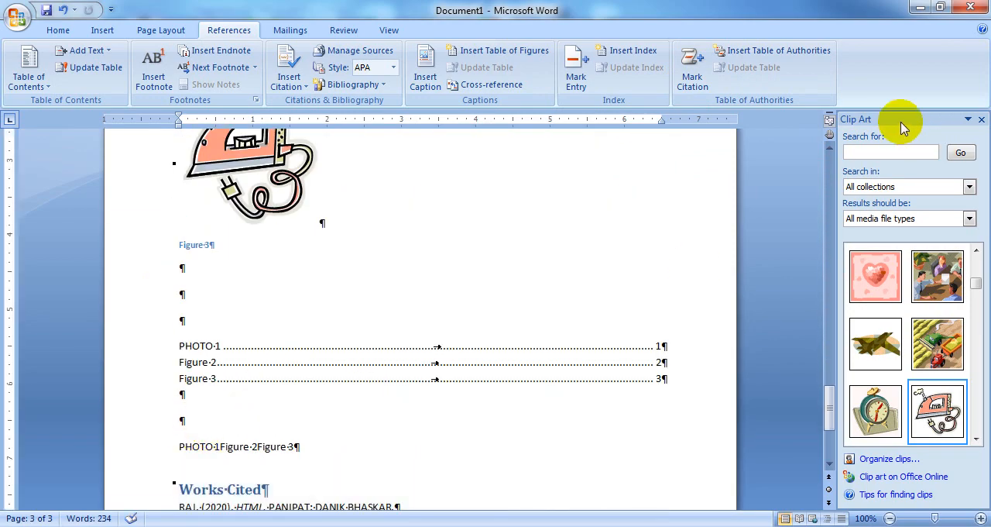
{"action": "left_click", "coordinate": [776, 57]}
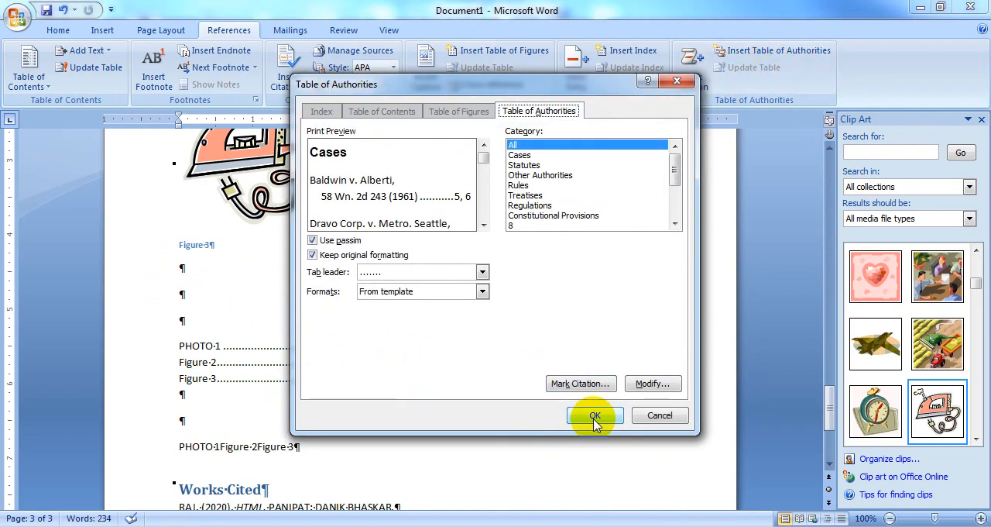
{"action": "left_click", "coordinate": [595, 417]}
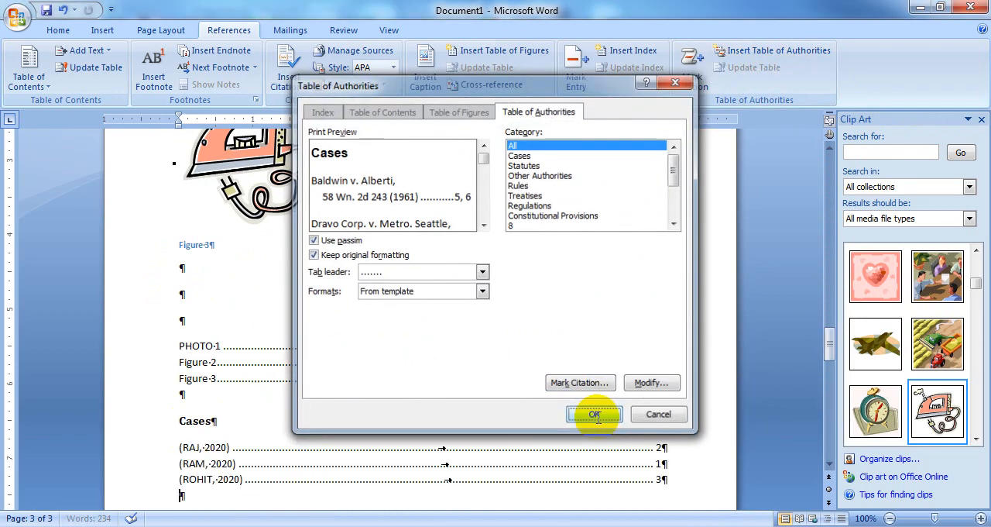
{"action": "scroll", "coordinate": [351, 455], "scroll_direction": "down", "scroll_amount": 1}
{"action": "scroll", "coordinate": [351, 455], "scroll_direction": "down", "scroll_amount": 1}
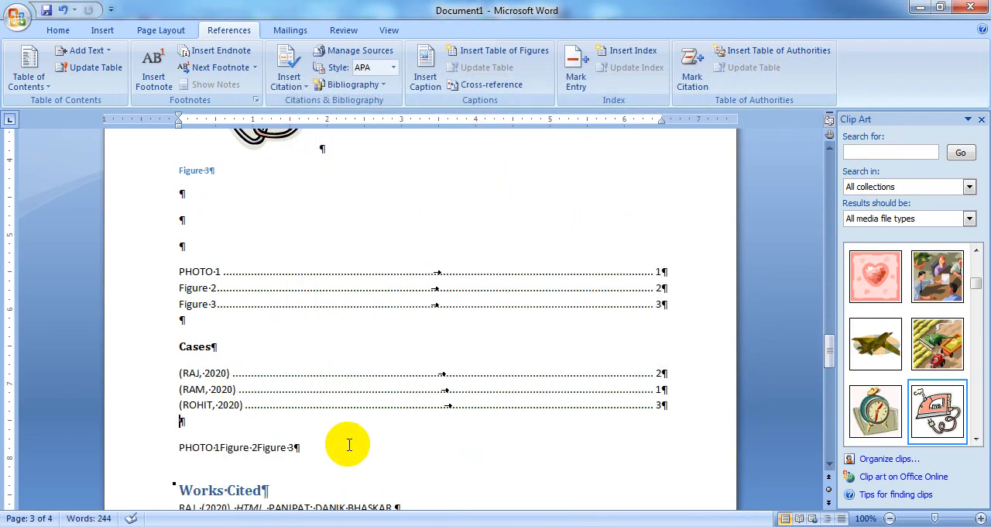
{"action": "left_click", "coordinate": [261, 393]}
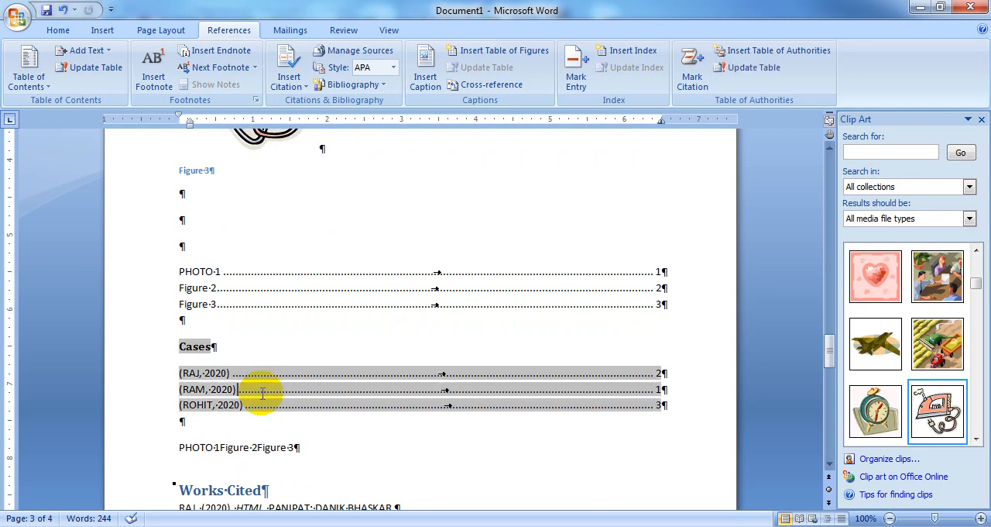
{"action": "triple_click", "coordinate": [261, 389]}
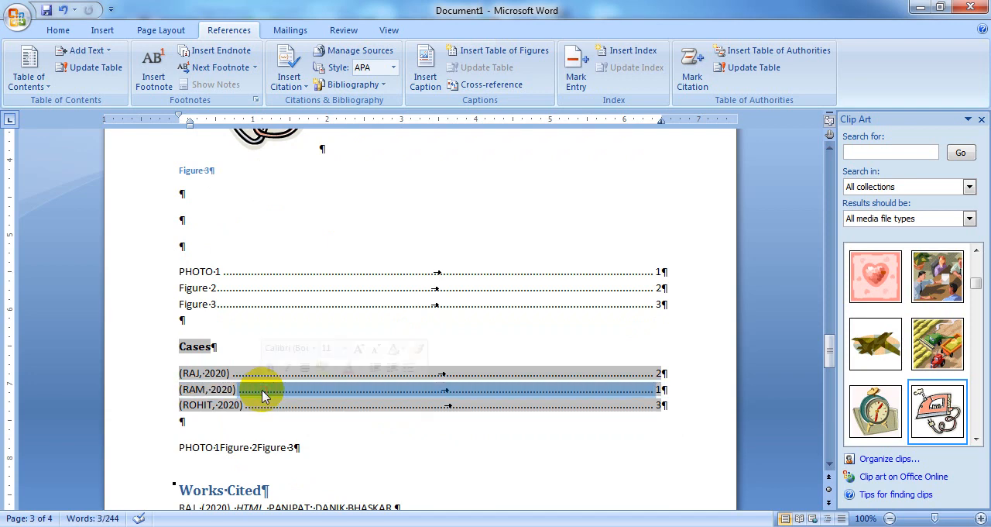
{"action": "left_click", "coordinate": [339, 453]}
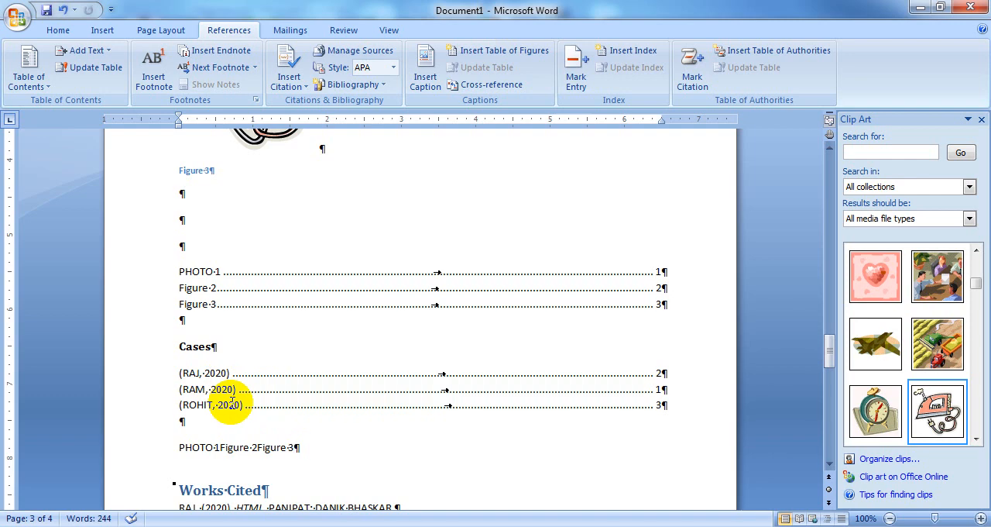
Step: Mark all occurrences of the word "theme" from the page 2 paragraph as a citation under the Cases category
{"action": "scroll", "coordinate": [284, 372], "scroll_direction": "up", "scroll_amount": 9}
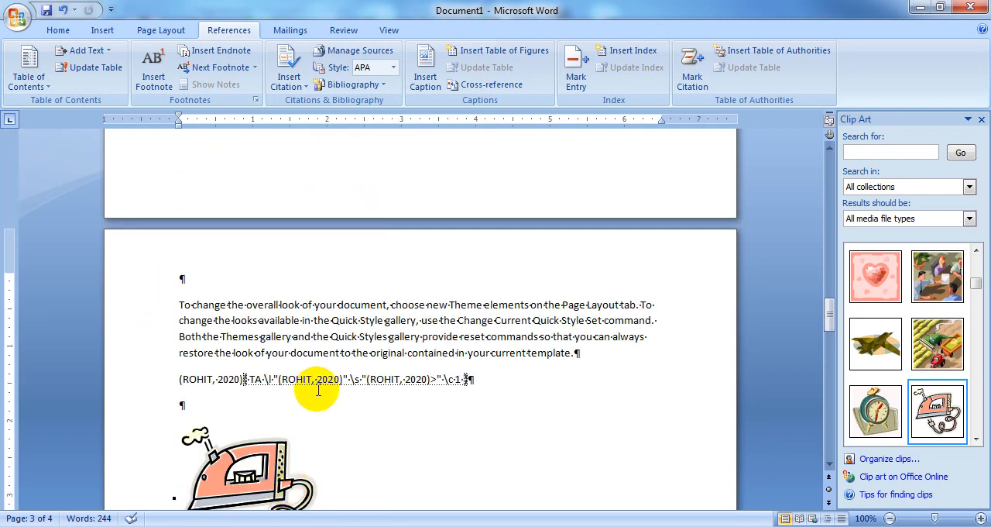
{"action": "scroll", "coordinate": [318, 391], "scroll_direction": "up", "scroll_amount": 15}
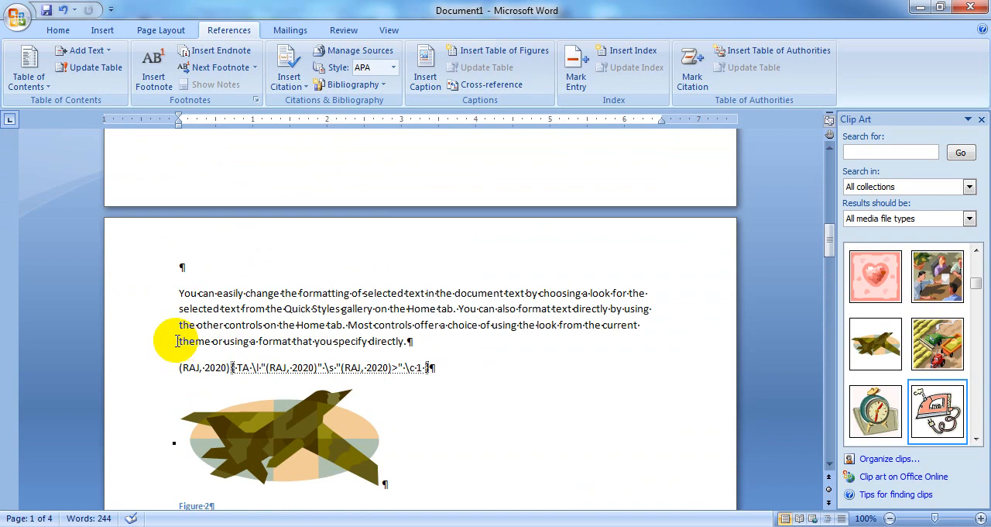
{"action": "left_click_drag", "start_coordinate": [177, 341], "coordinate": [207, 341]}
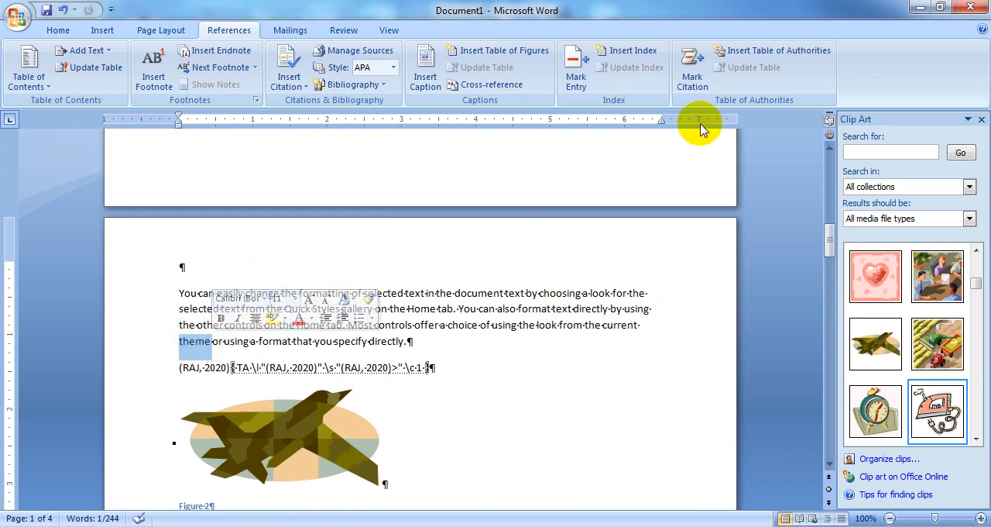
{"action": "left_click", "coordinate": [692, 71]}
{"action": "left_click", "coordinate": [612, 241]}
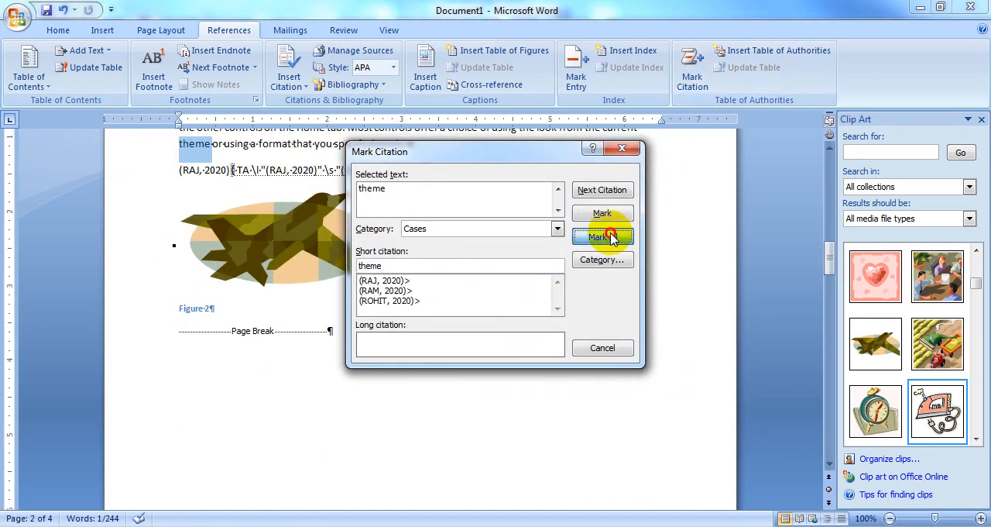
{"action": "left_click", "coordinate": [604, 345]}
Step: Update the table of authorities on page 3 to include the newly marked "theme" citation
{"action": "scroll", "coordinate": [484, 420], "scroll_direction": "down", "scroll_amount": 10}
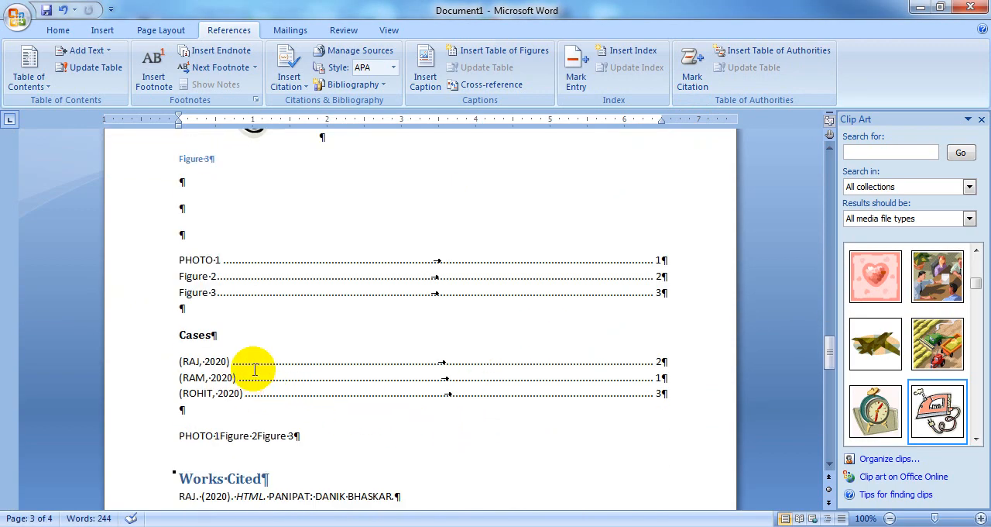
{"action": "left_click", "coordinate": [262, 384]}
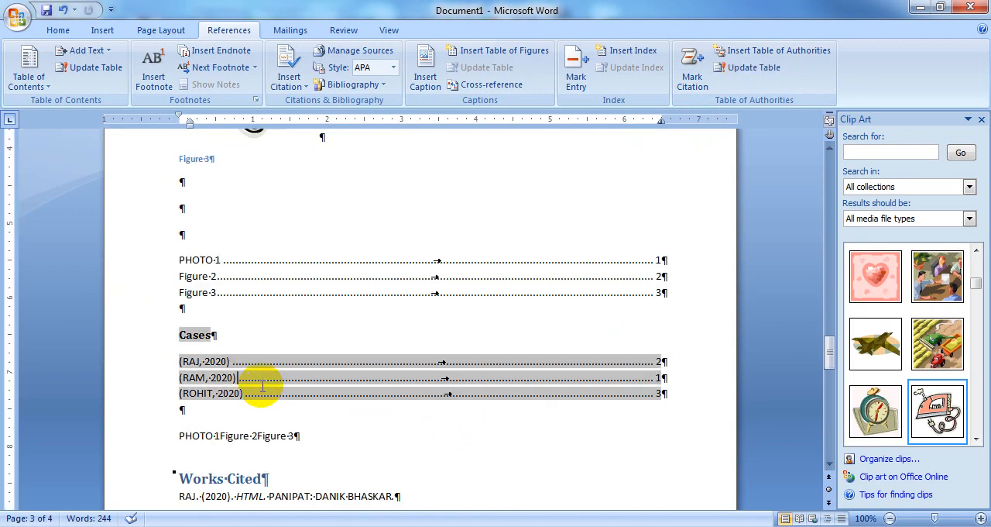
{"action": "left_click", "coordinate": [746, 68]}
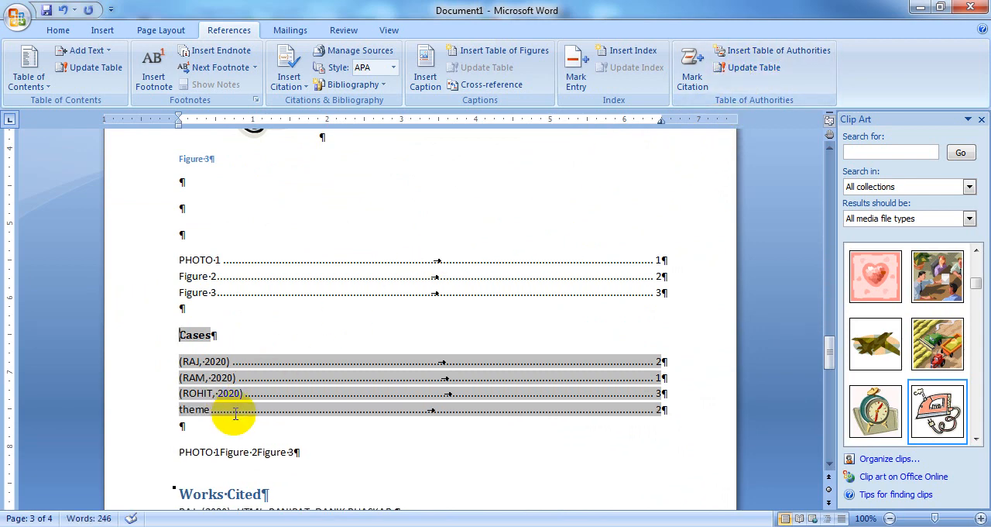